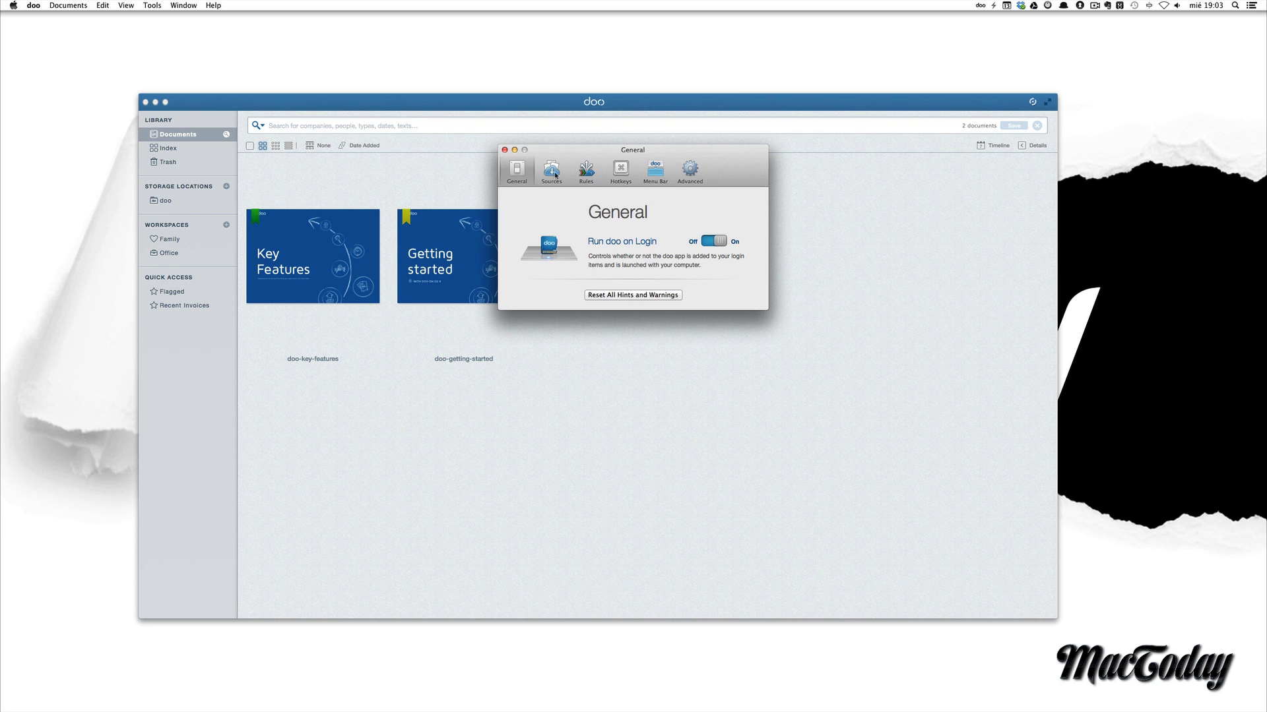
- Open the Sources preferences, then switch to Finder and examine the doo Library folder inside the user's home folder
click(553, 167)
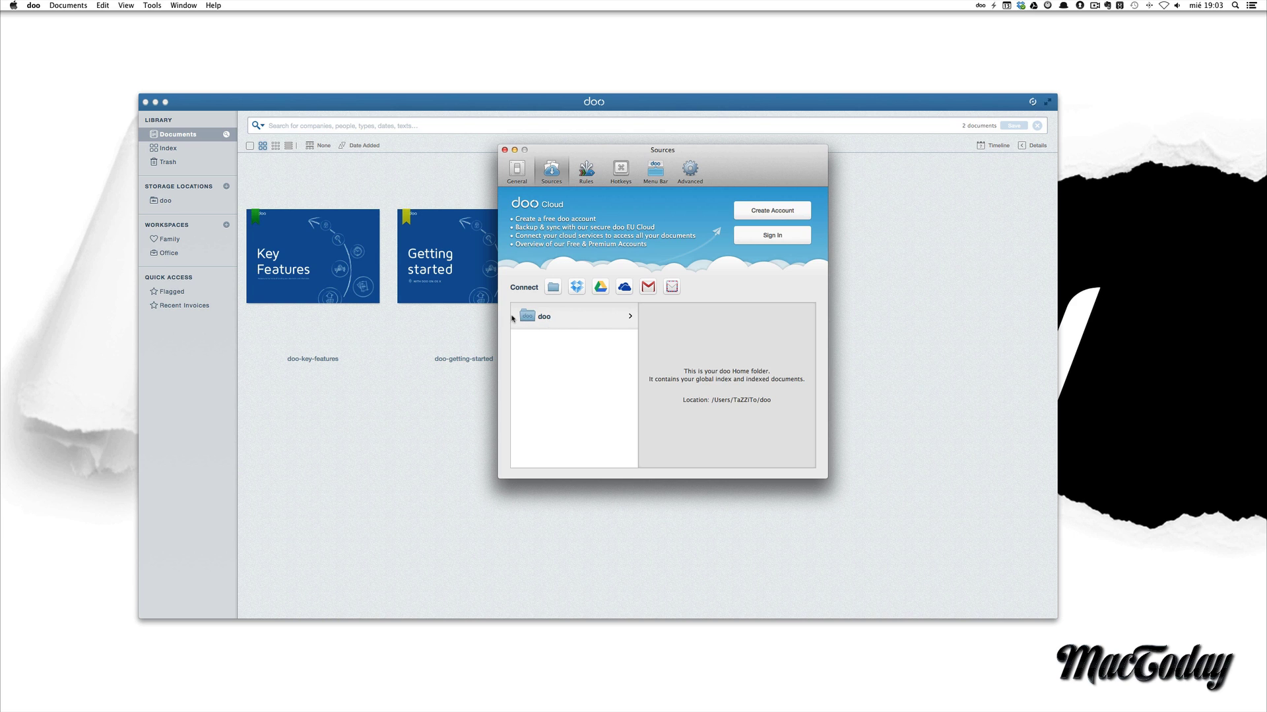
click(324, 690)
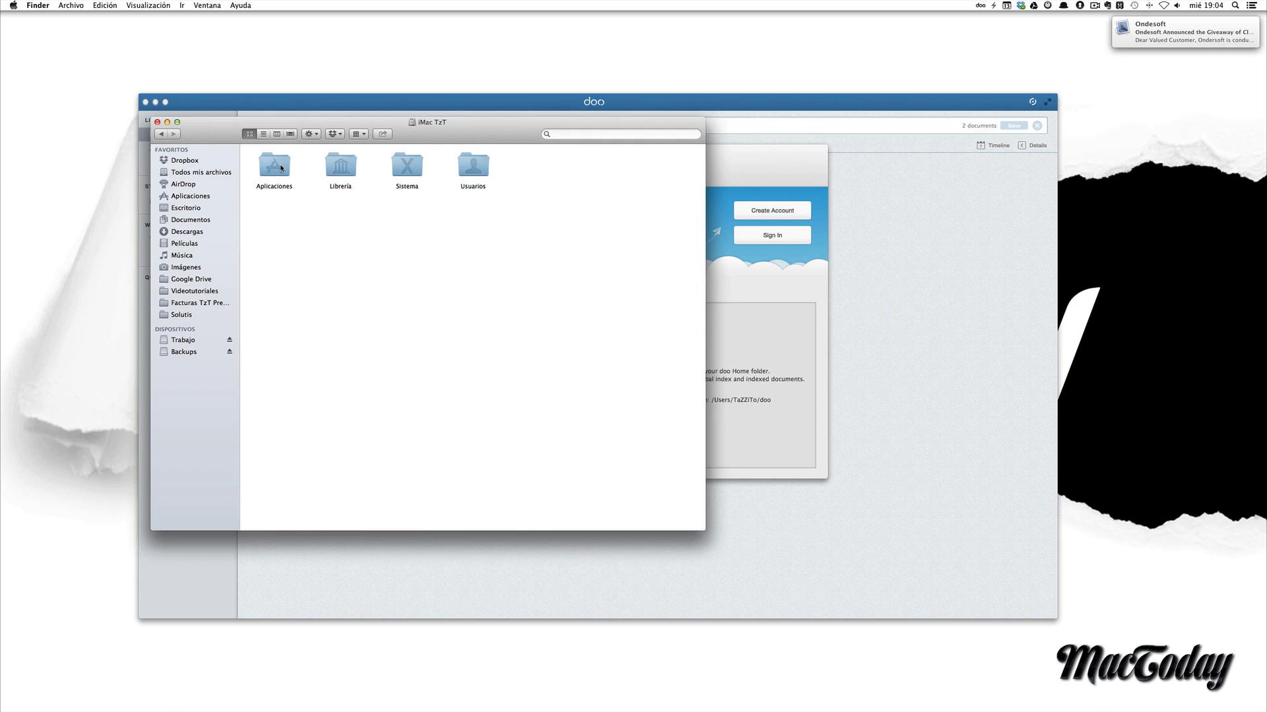
double_click(470, 173)
double_click(421, 167)
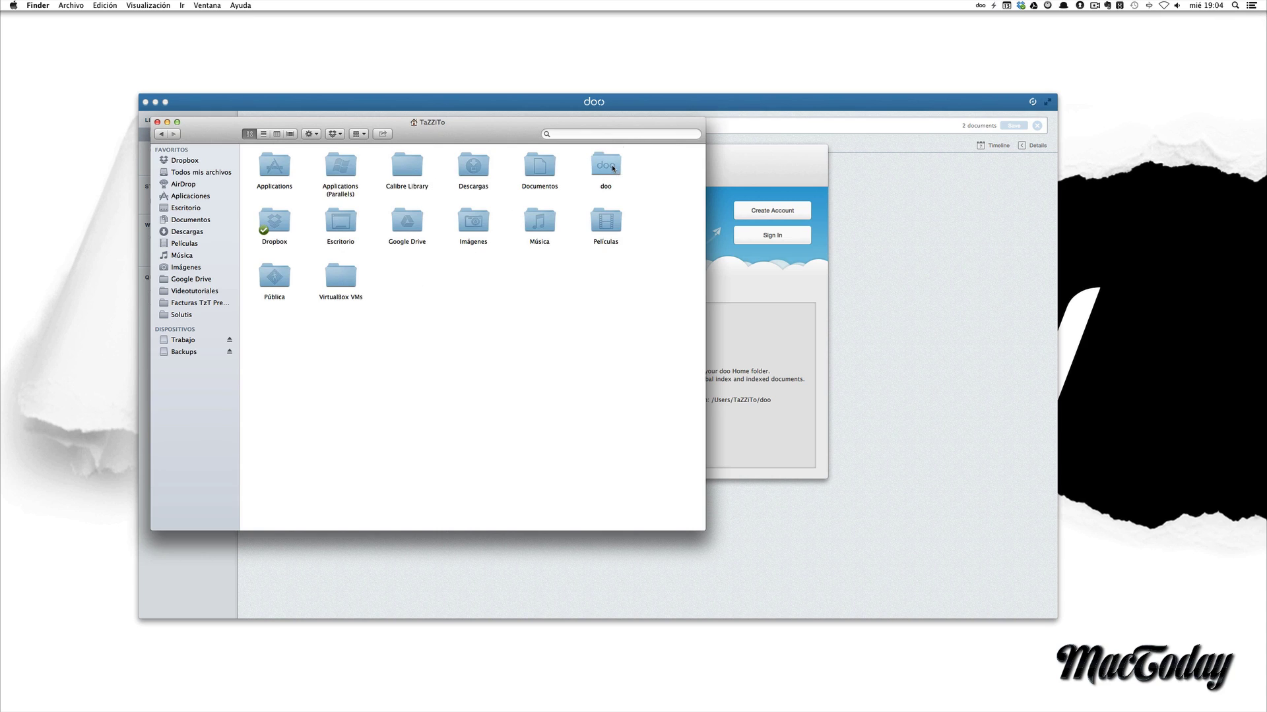
double_click(612, 168)
click(278, 174)
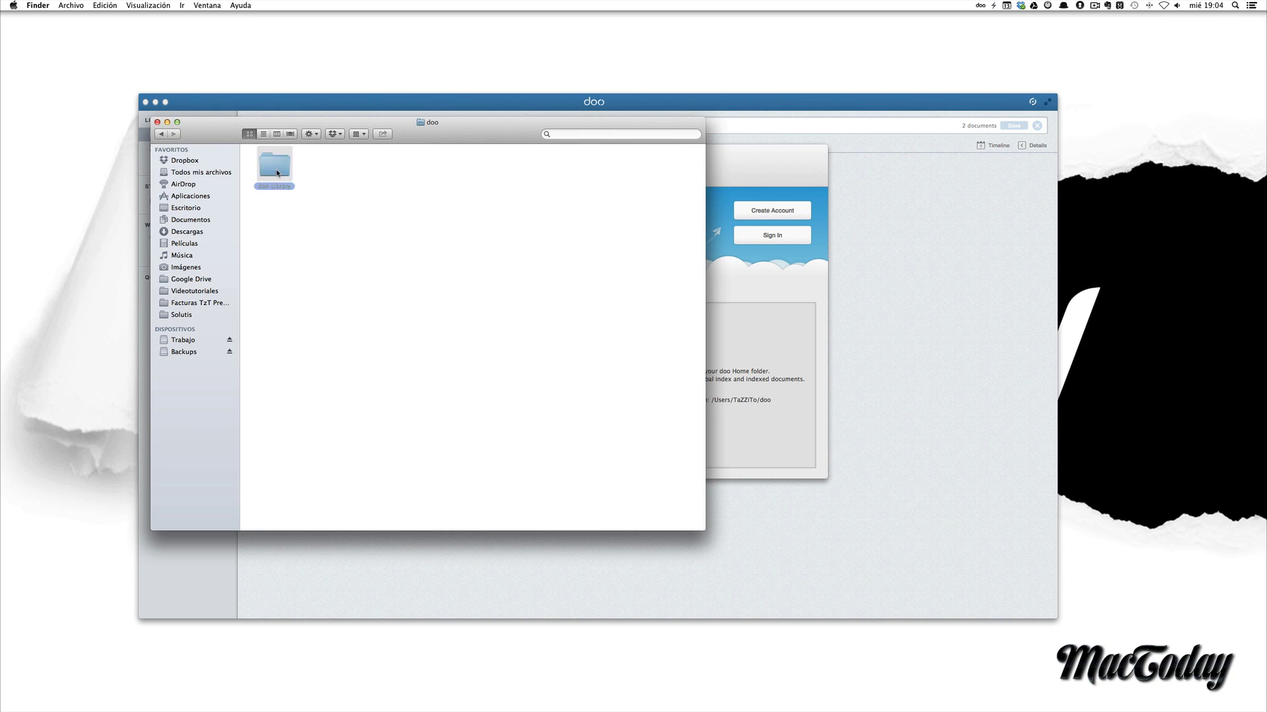
double_click(278, 174)
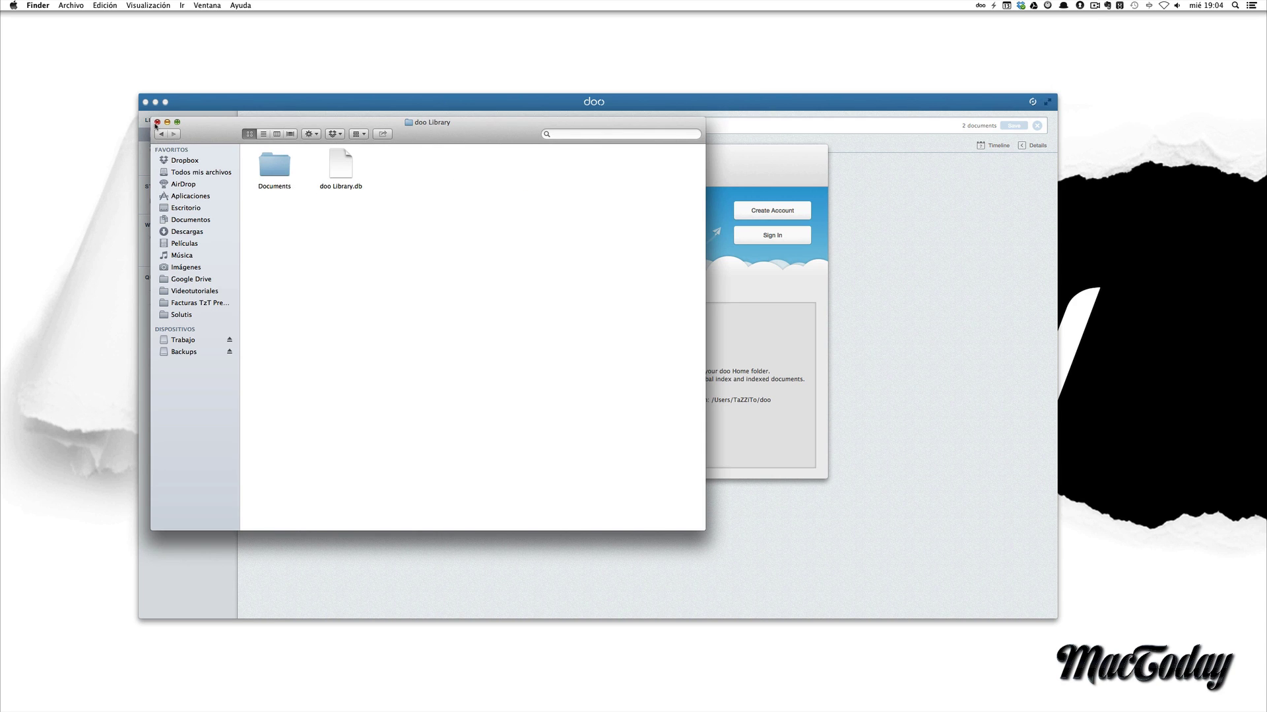
click(157, 122)
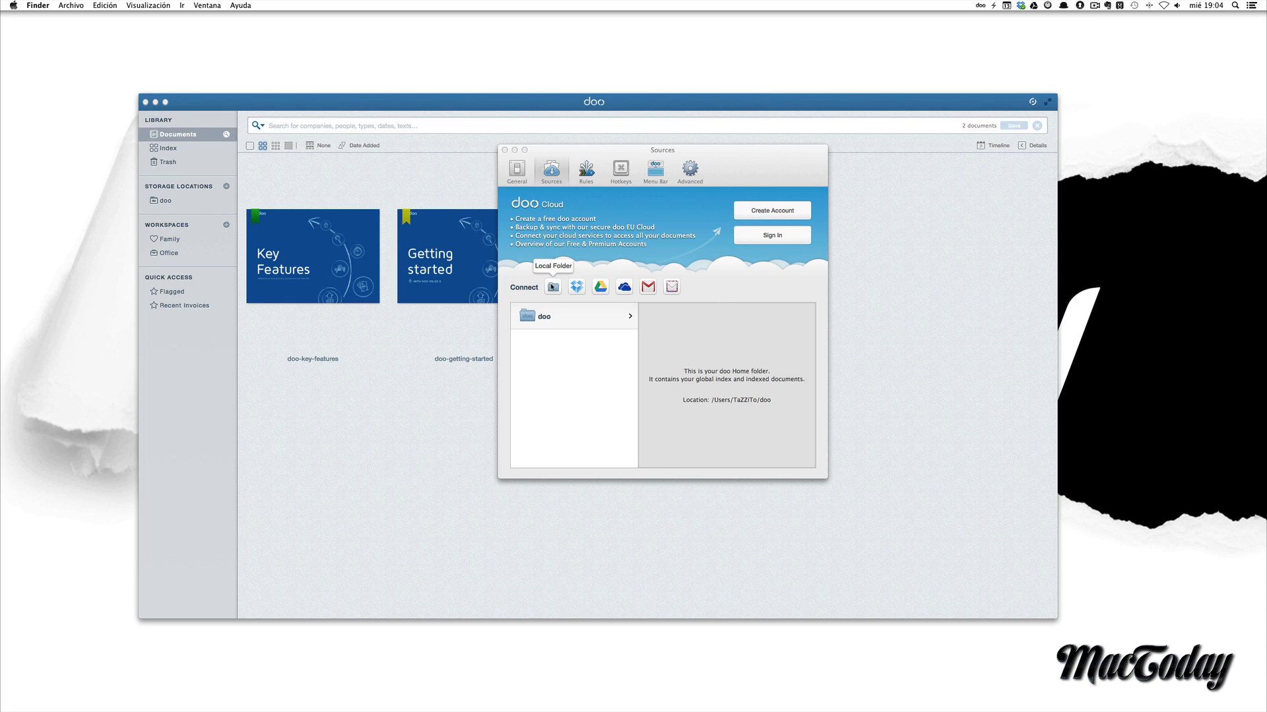
- View the folder chooser for connecting a local folder as a source, and cancel it
click(552, 286)
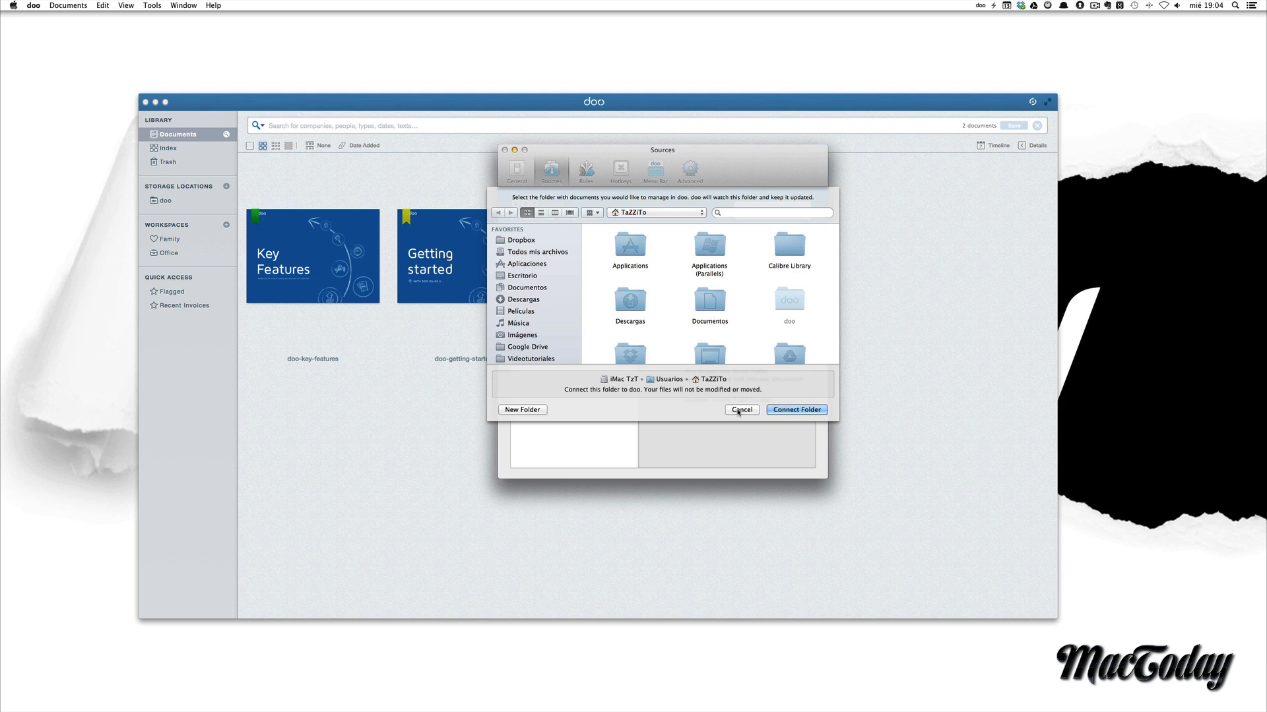
click(740, 411)
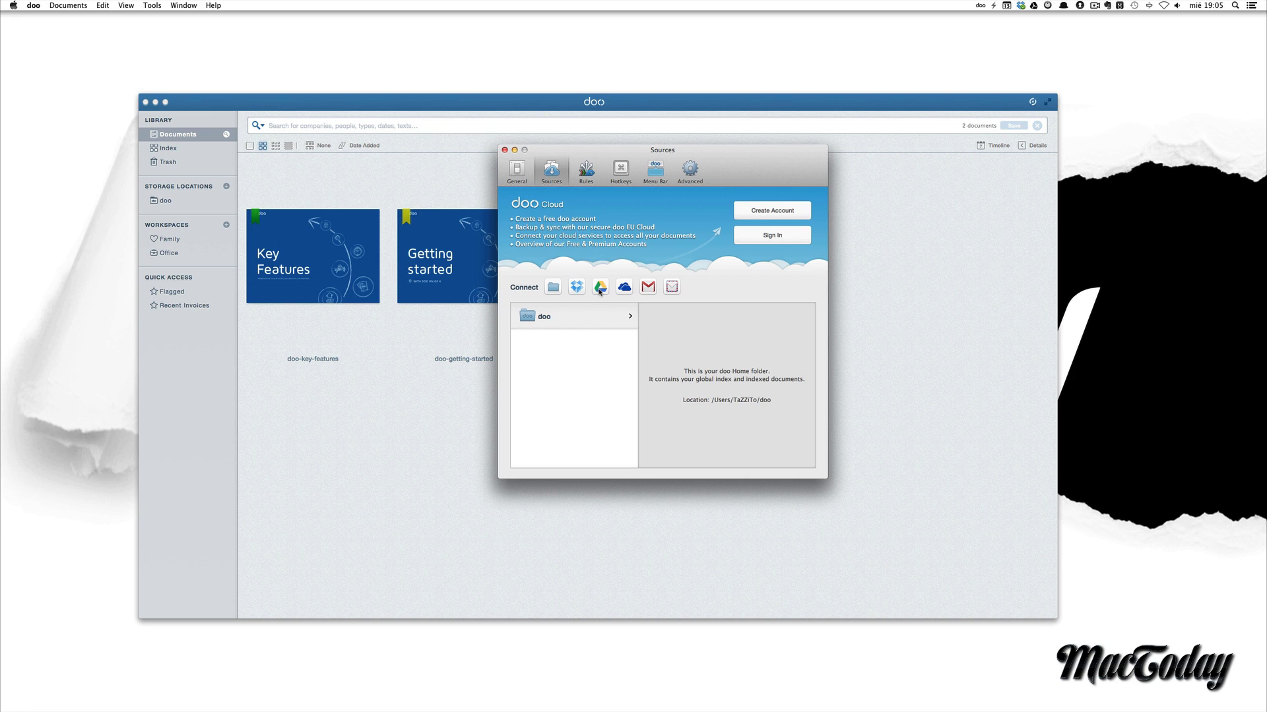
- Register a doo account with title Mr., country Spain, name, e-mail and account password, accepting product updates and the terms & conditions
click(772, 212)
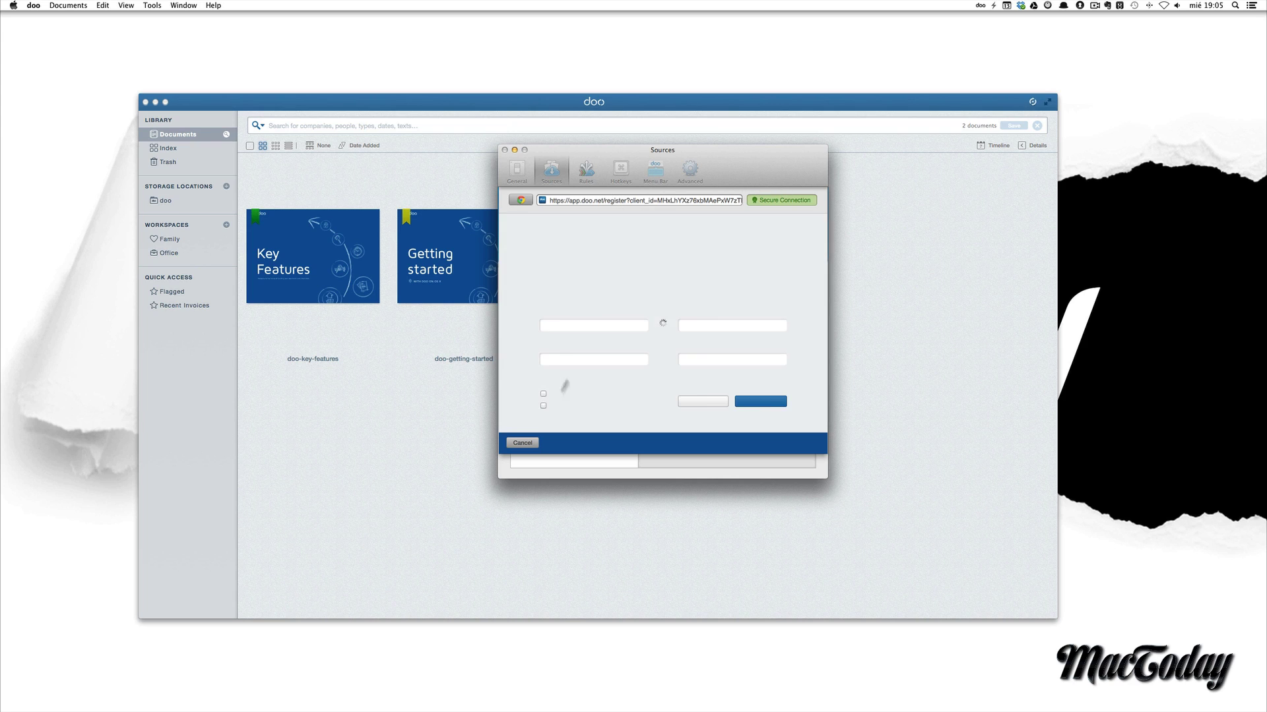
click(573, 323)
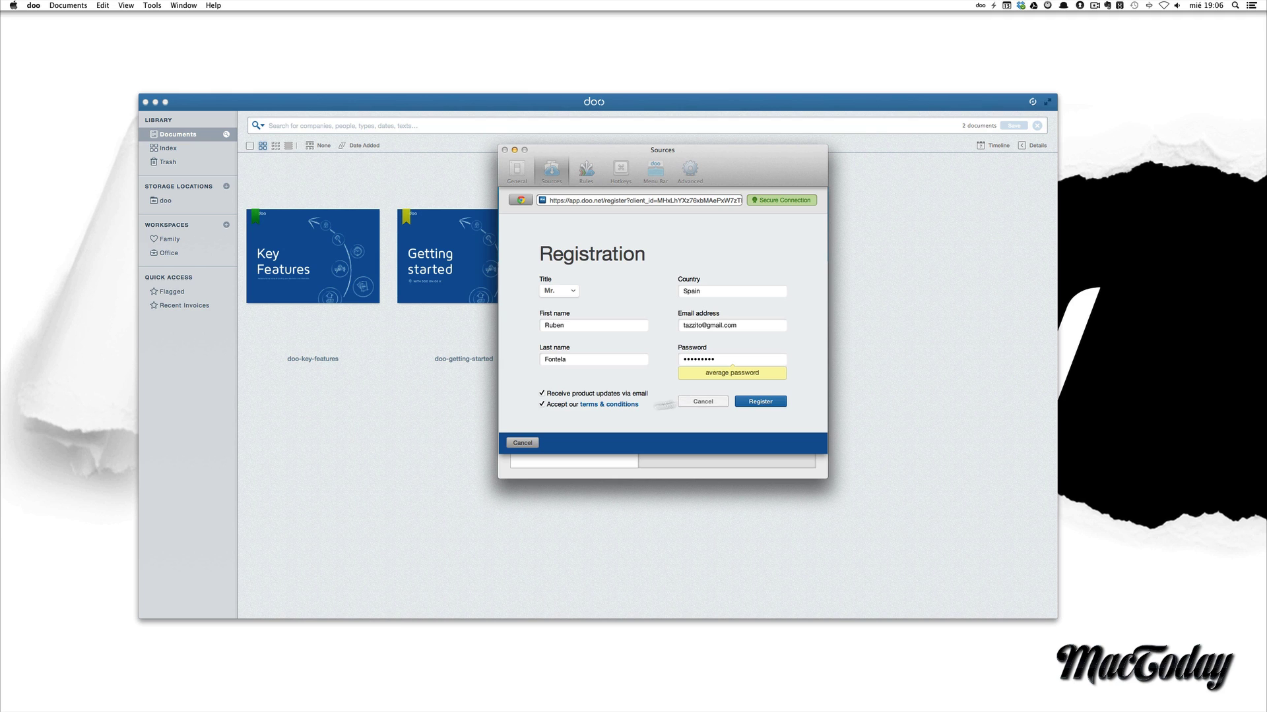
click(760, 403)
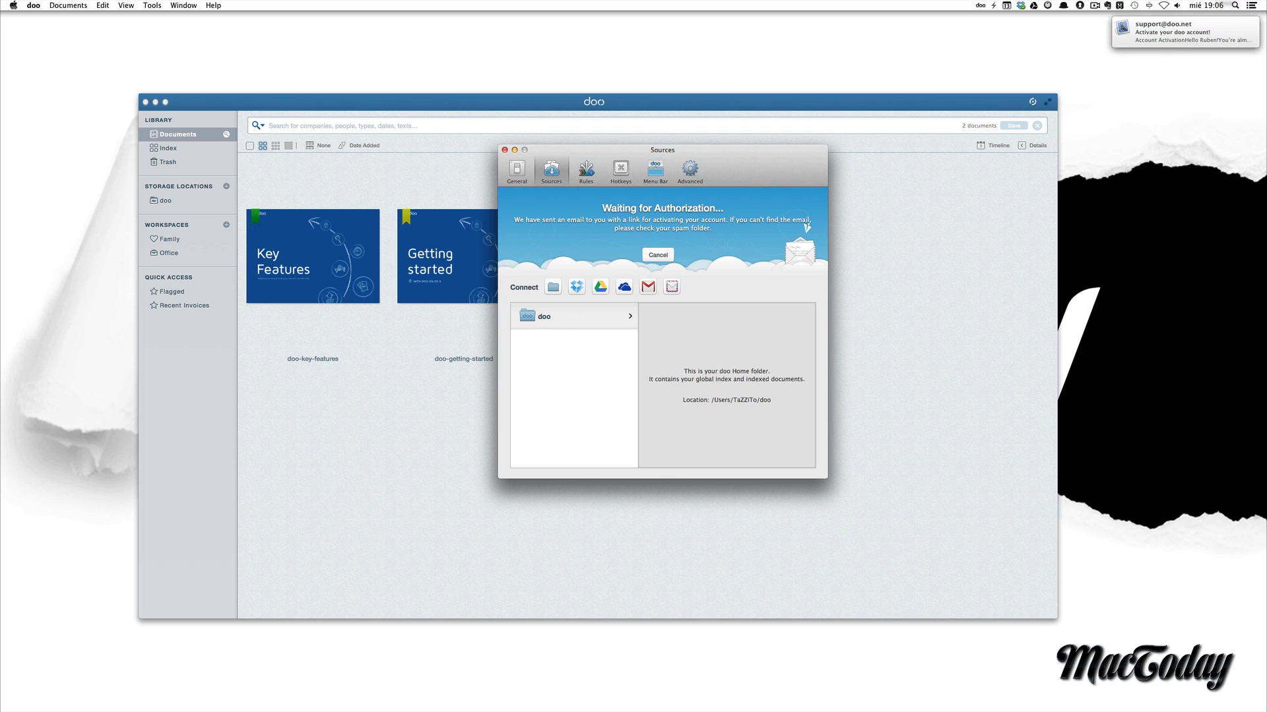
- Activate the new account from the doo activation e-mail in Mail, and close the Mail and browser windows
click(1184, 35)
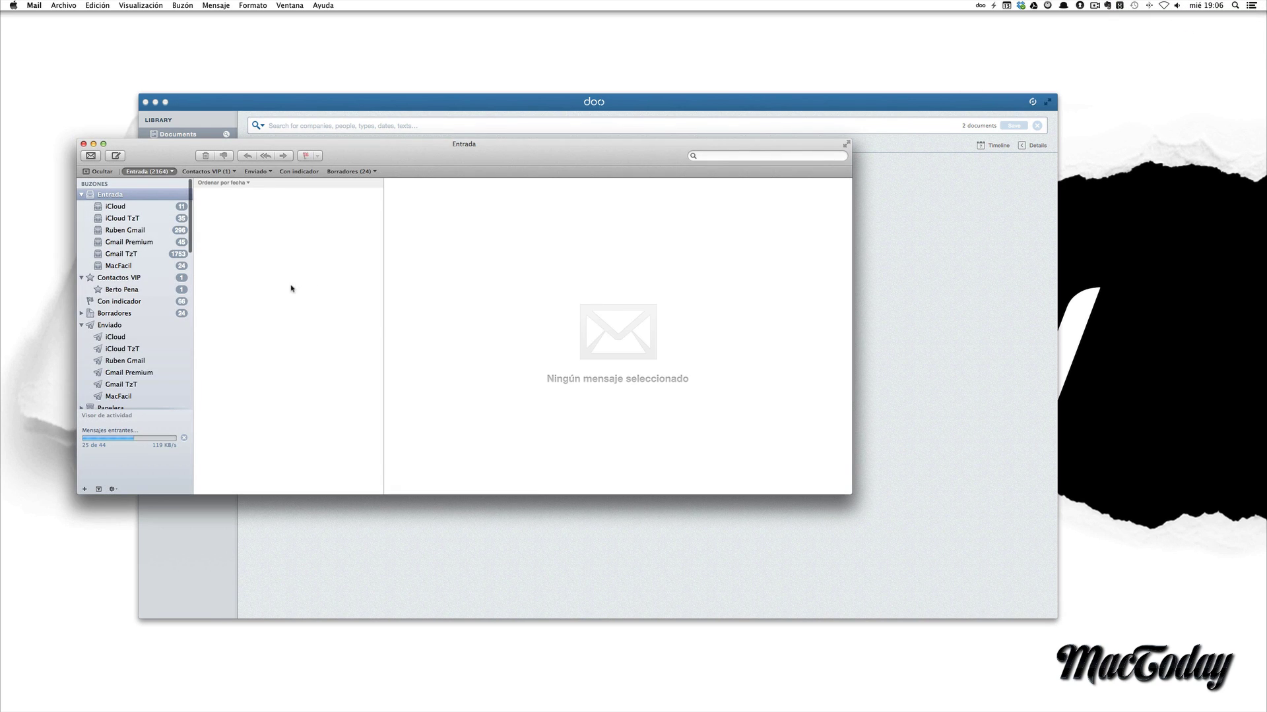
click(524, 429)
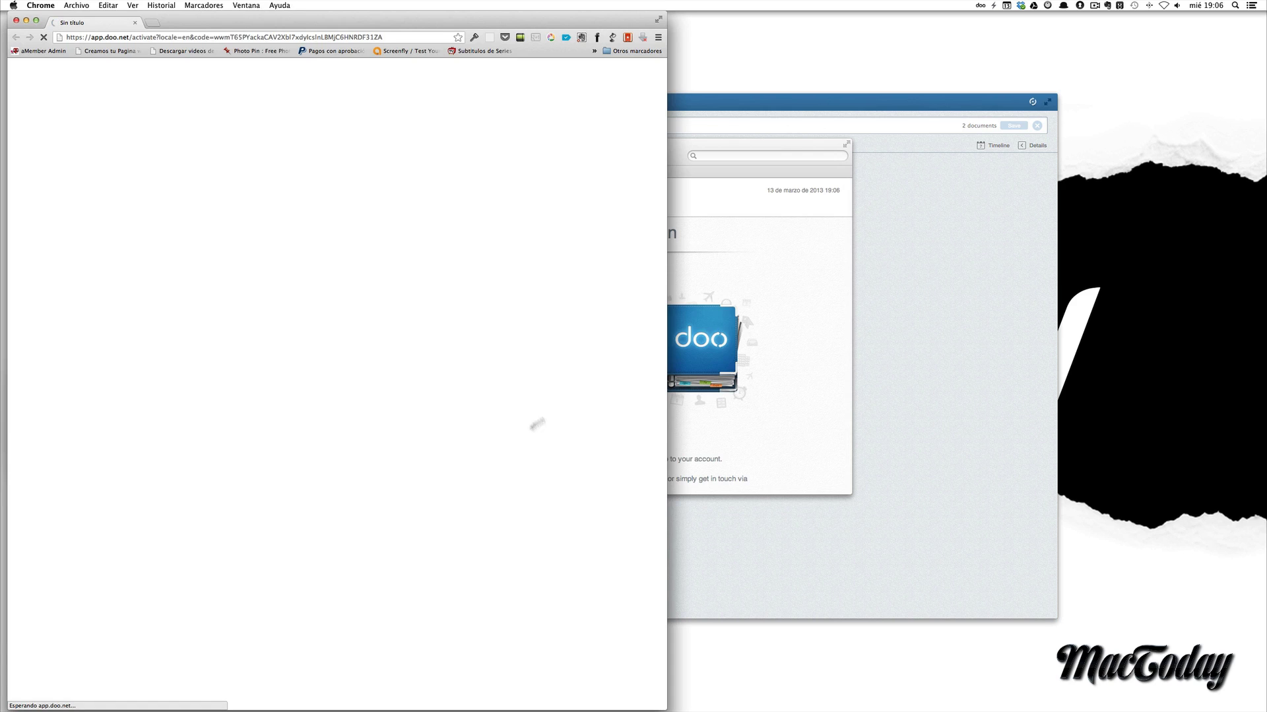
click(773, 263)
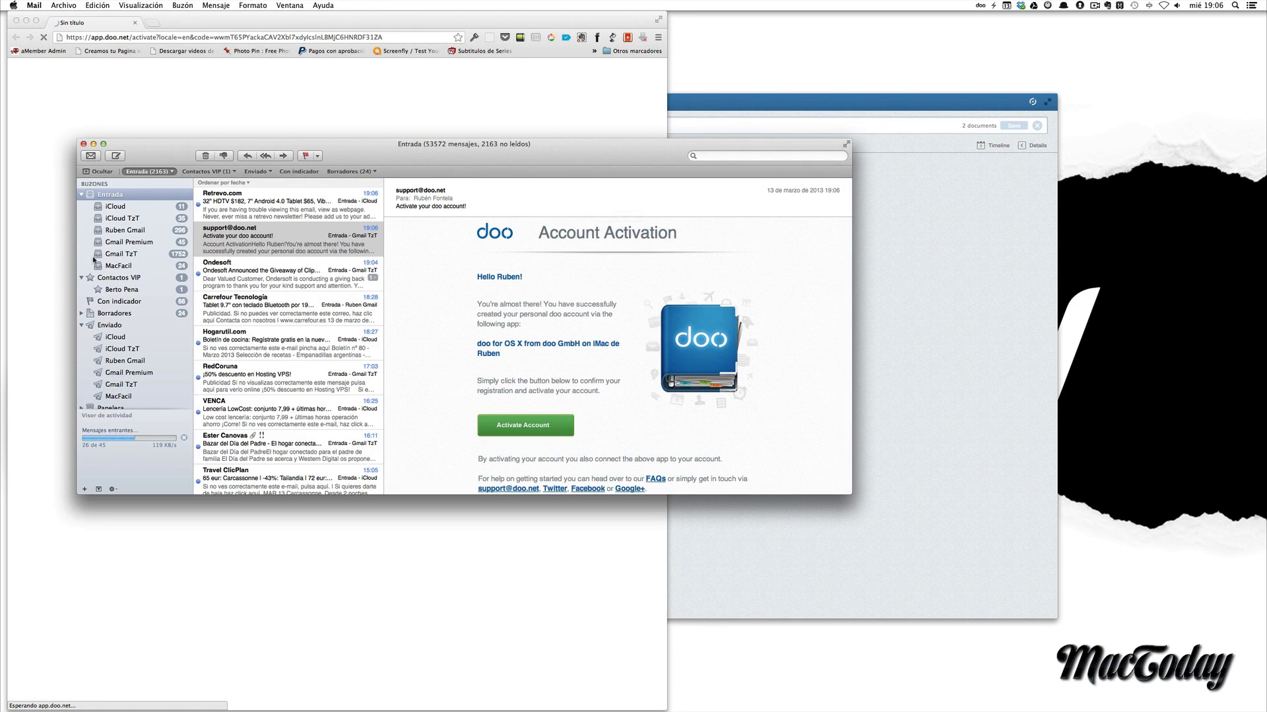
click(84, 143)
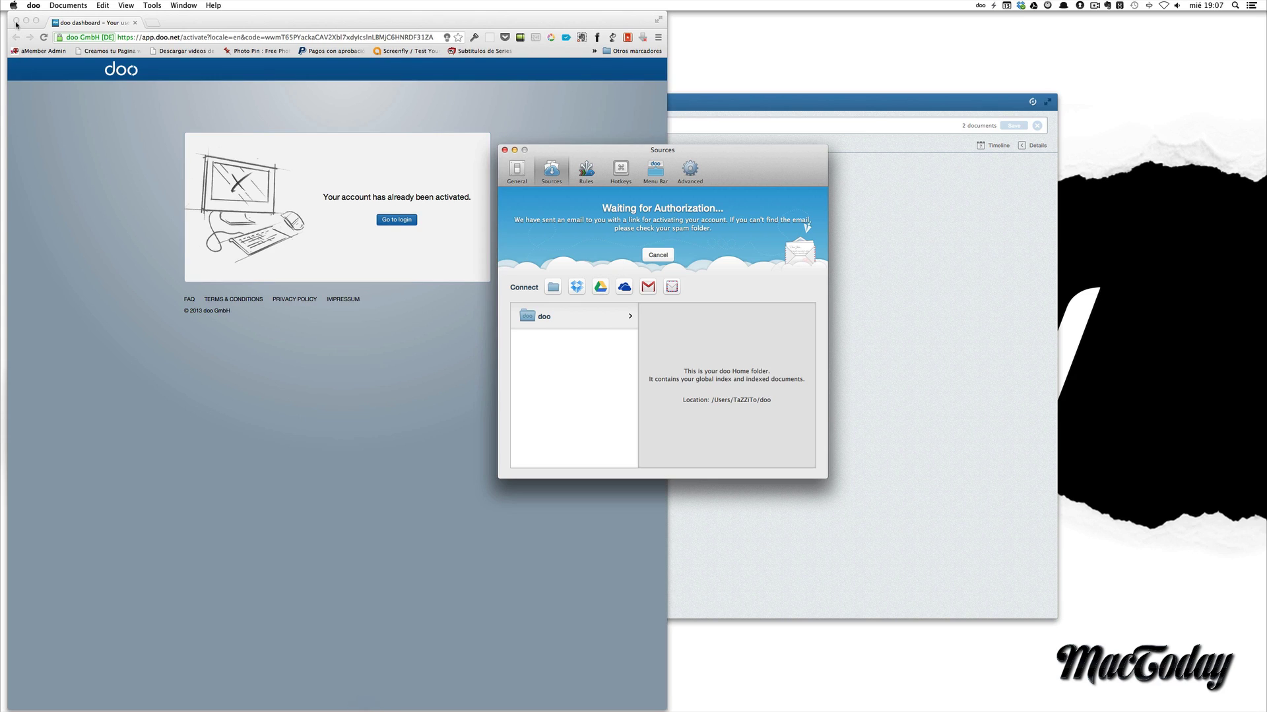
click(16, 21)
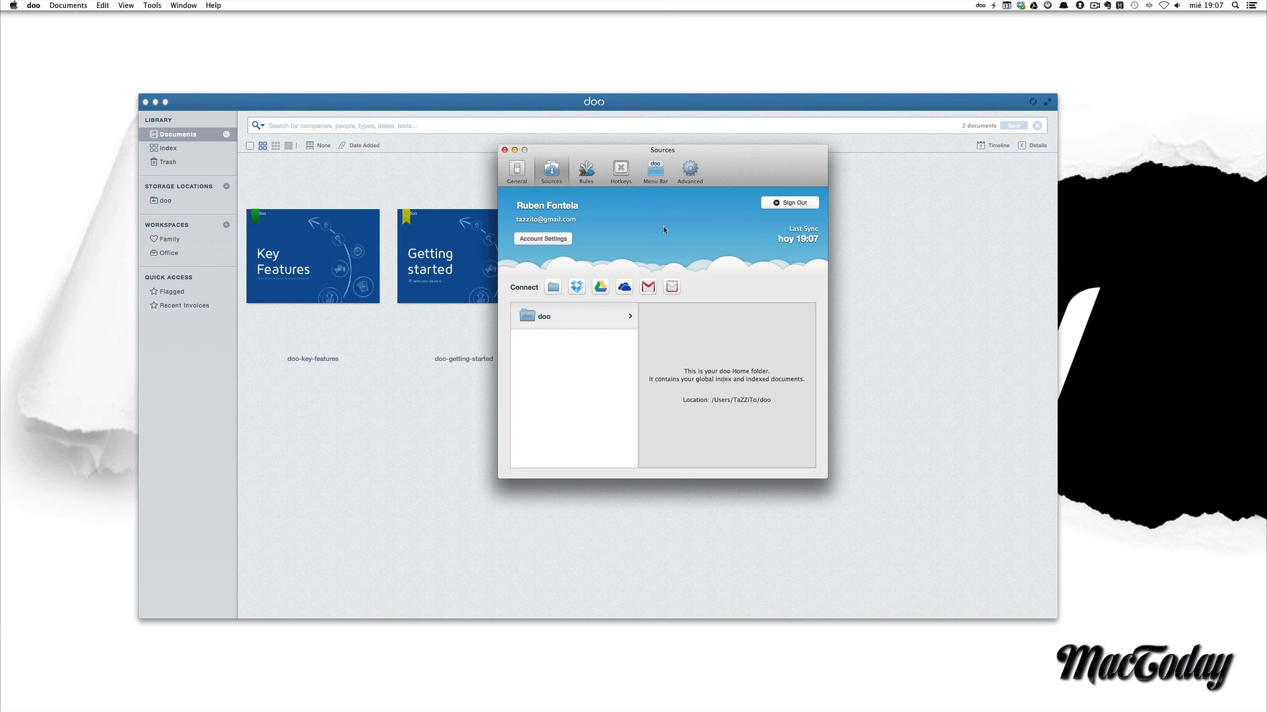
- Connect the Google Drive account as a source, signing in to Google with the account password and allowing doo.net access
click(601, 289)
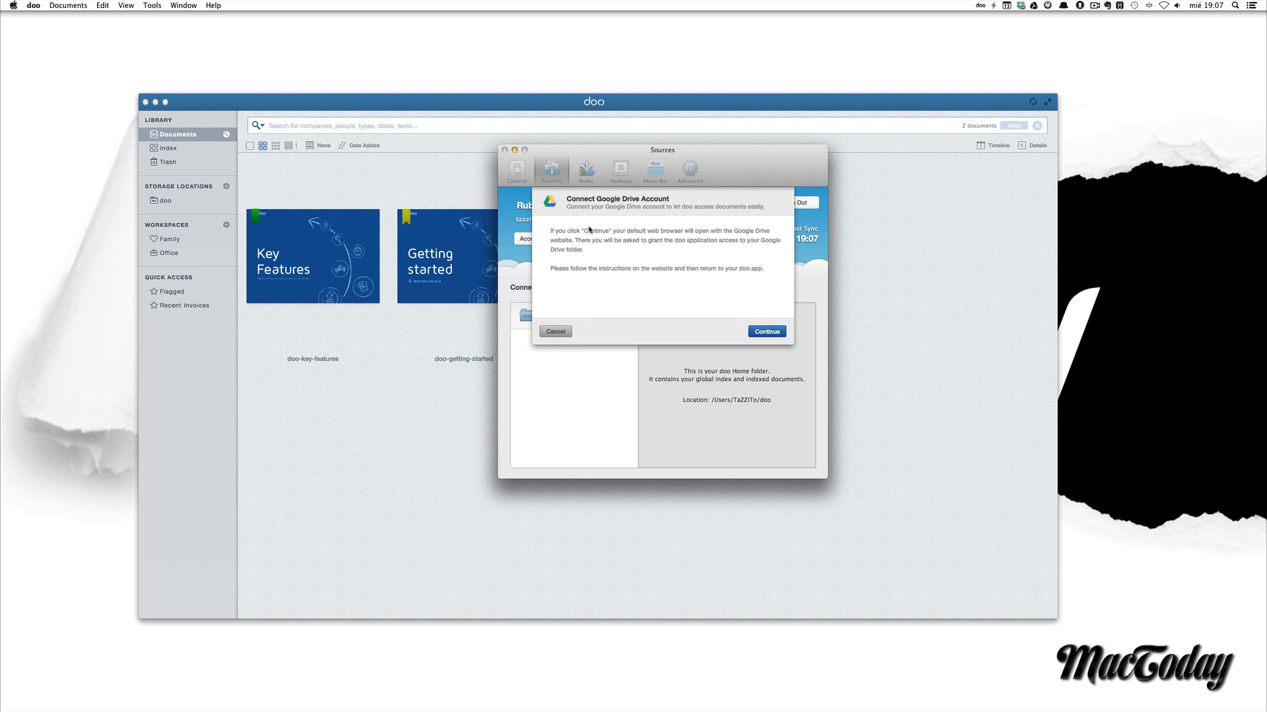
click(767, 331)
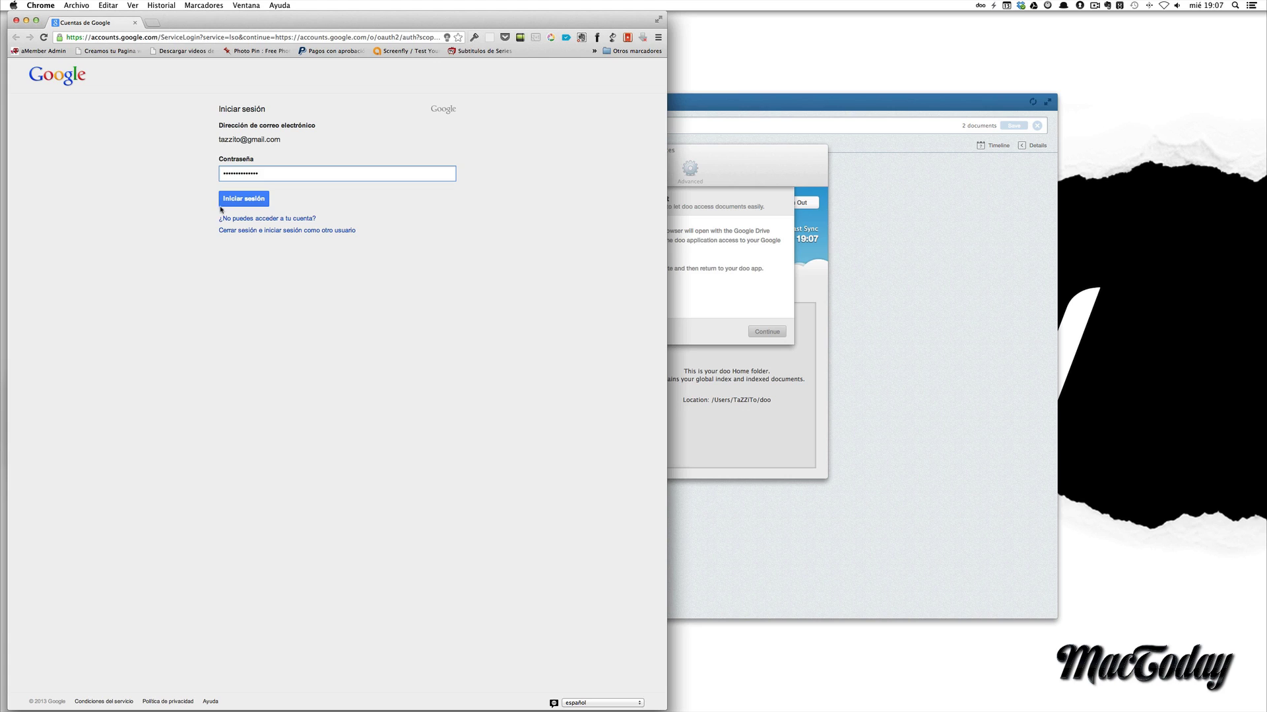
click(223, 203)
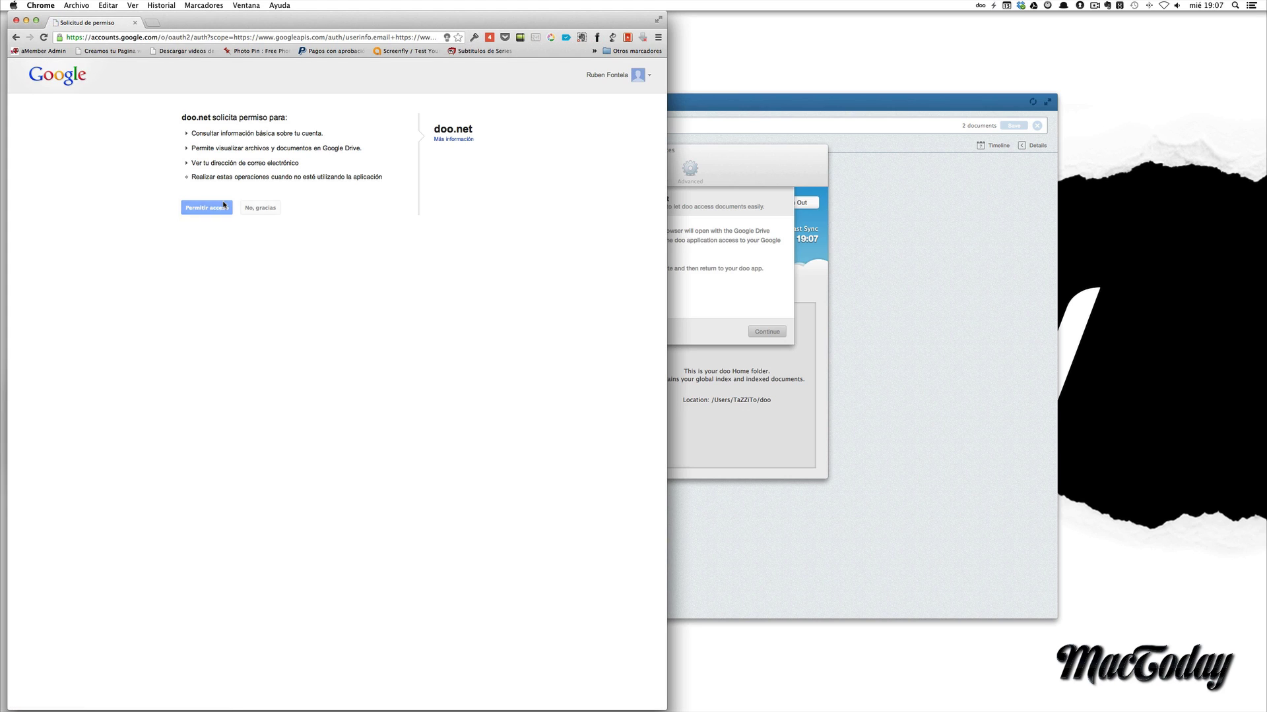
click(203, 211)
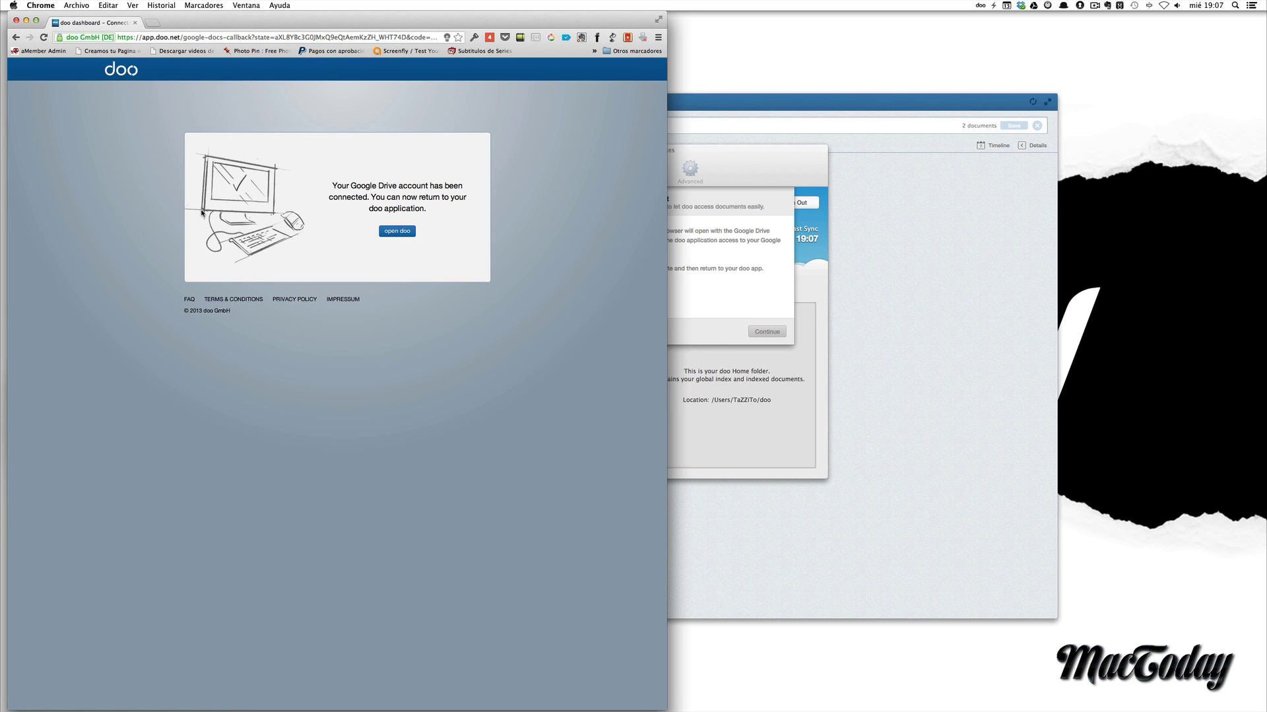
click(16, 21)
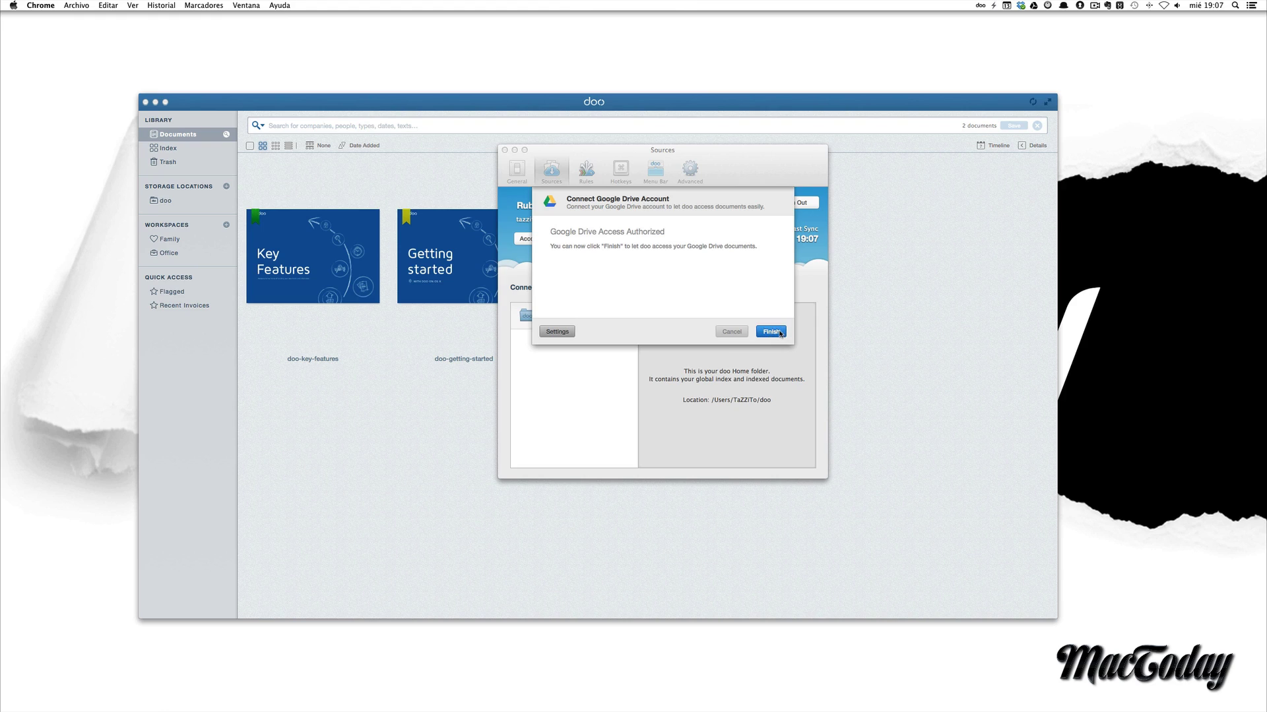
click(780, 332)
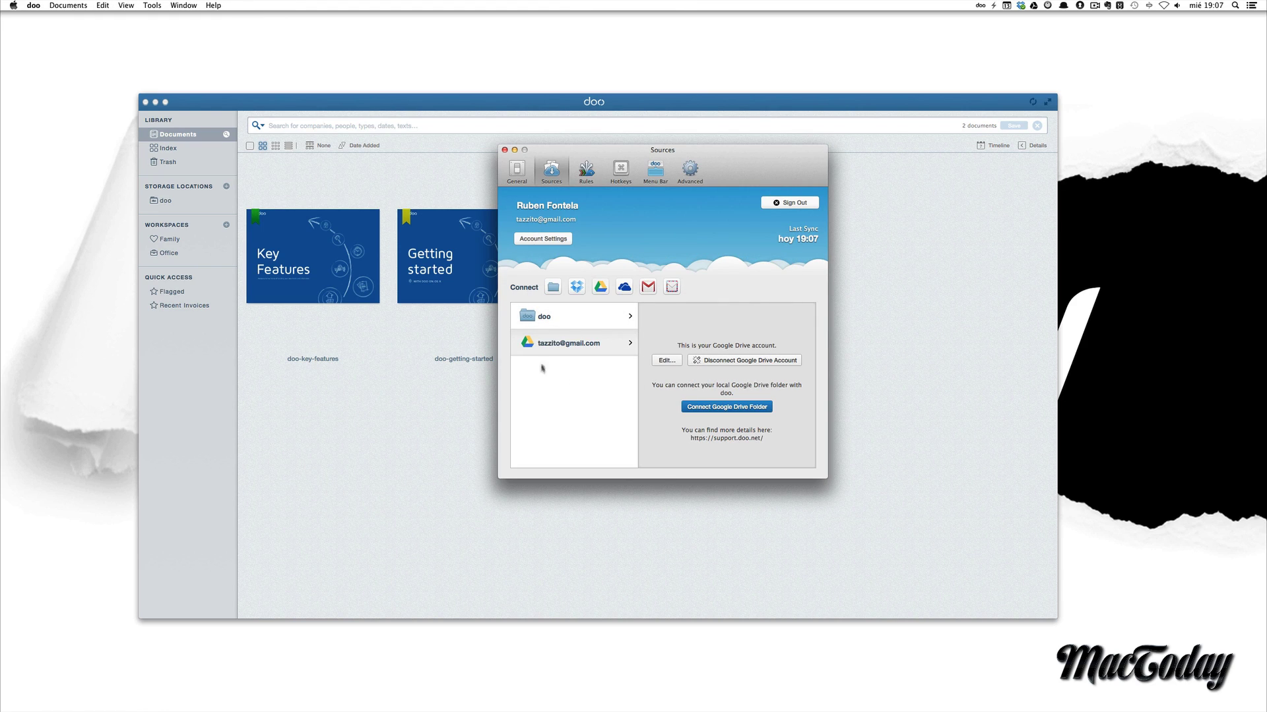
- Review the Google Drive account's access settings and document type choices, and finish with All Documents and Complete Google Drive
click(669, 362)
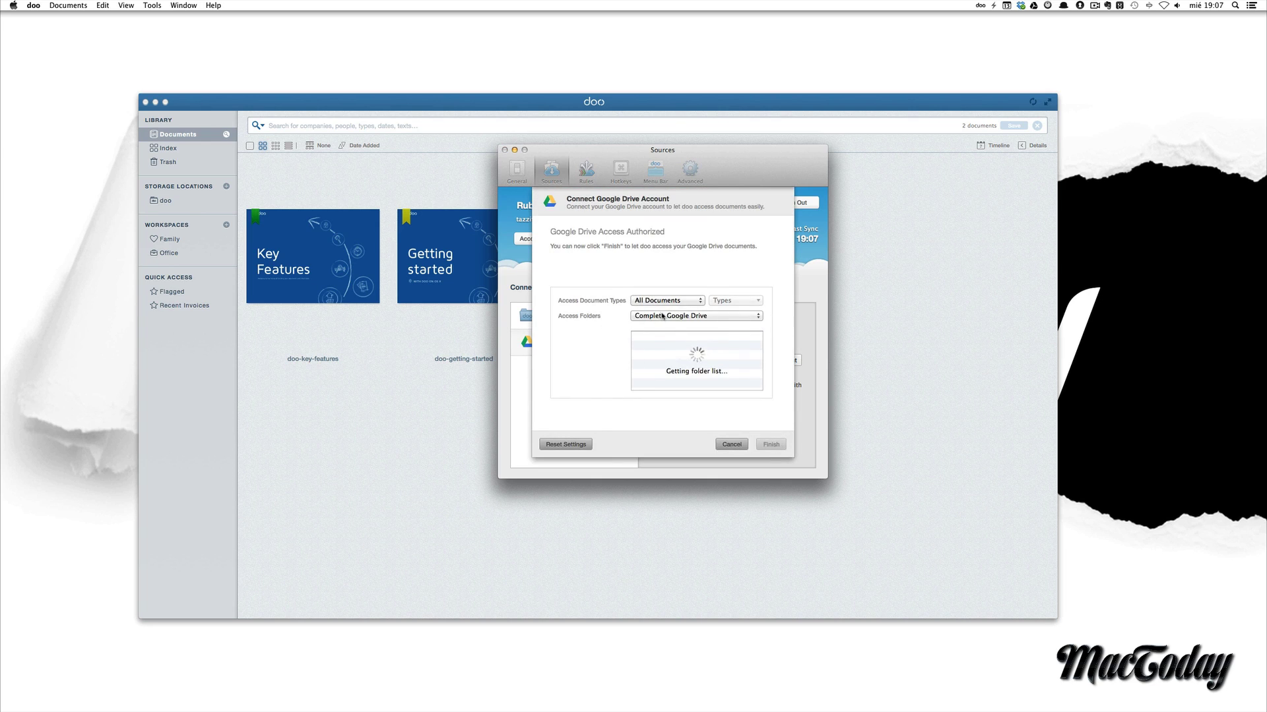
click(691, 301)
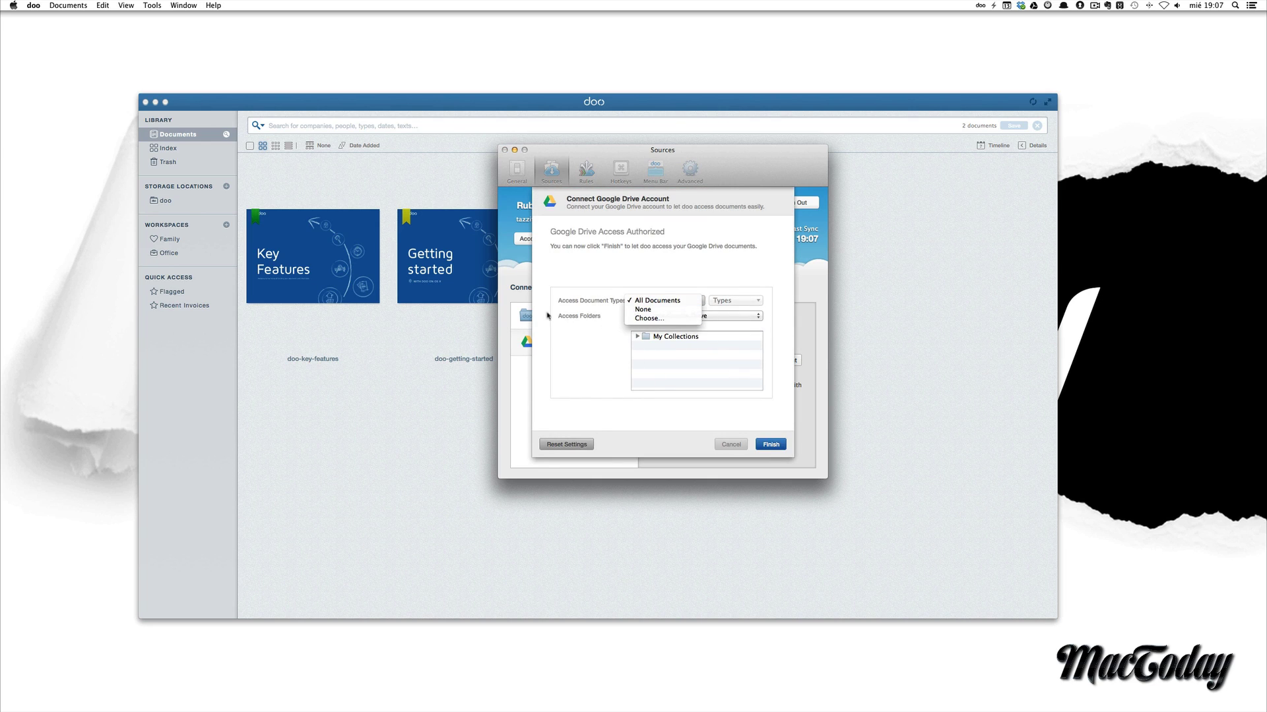
click(601, 322)
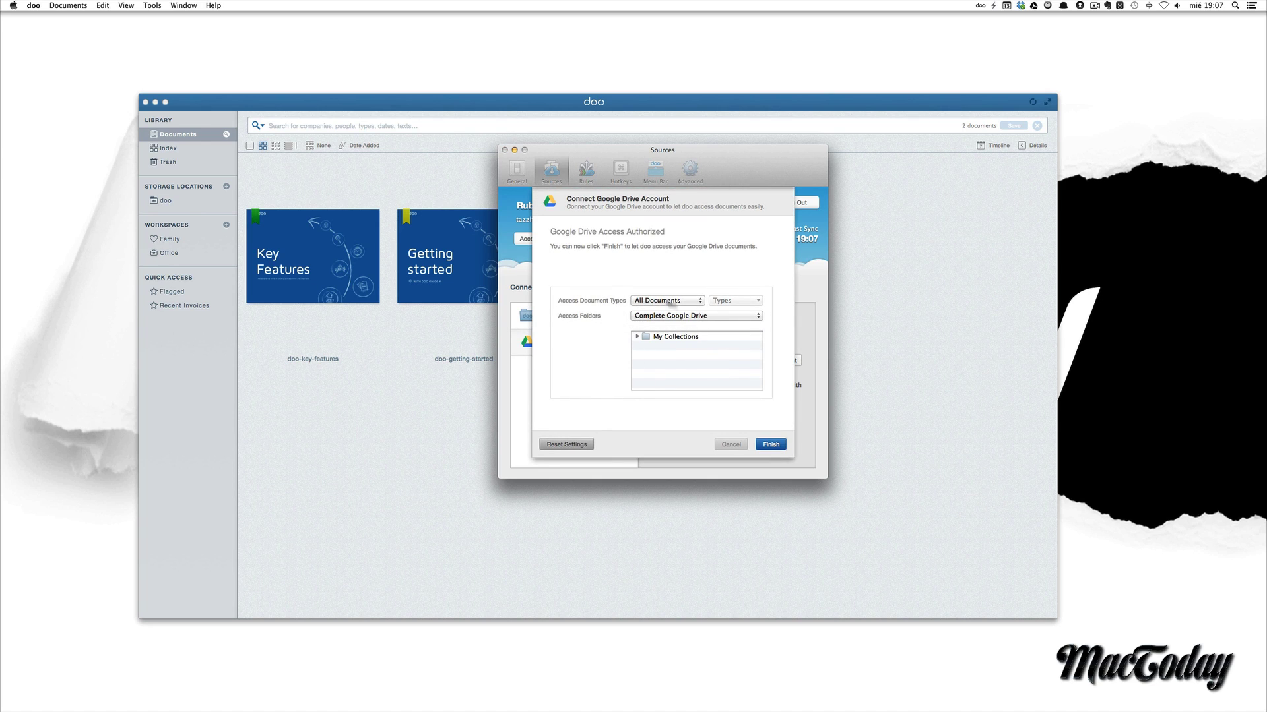
click(770, 446)
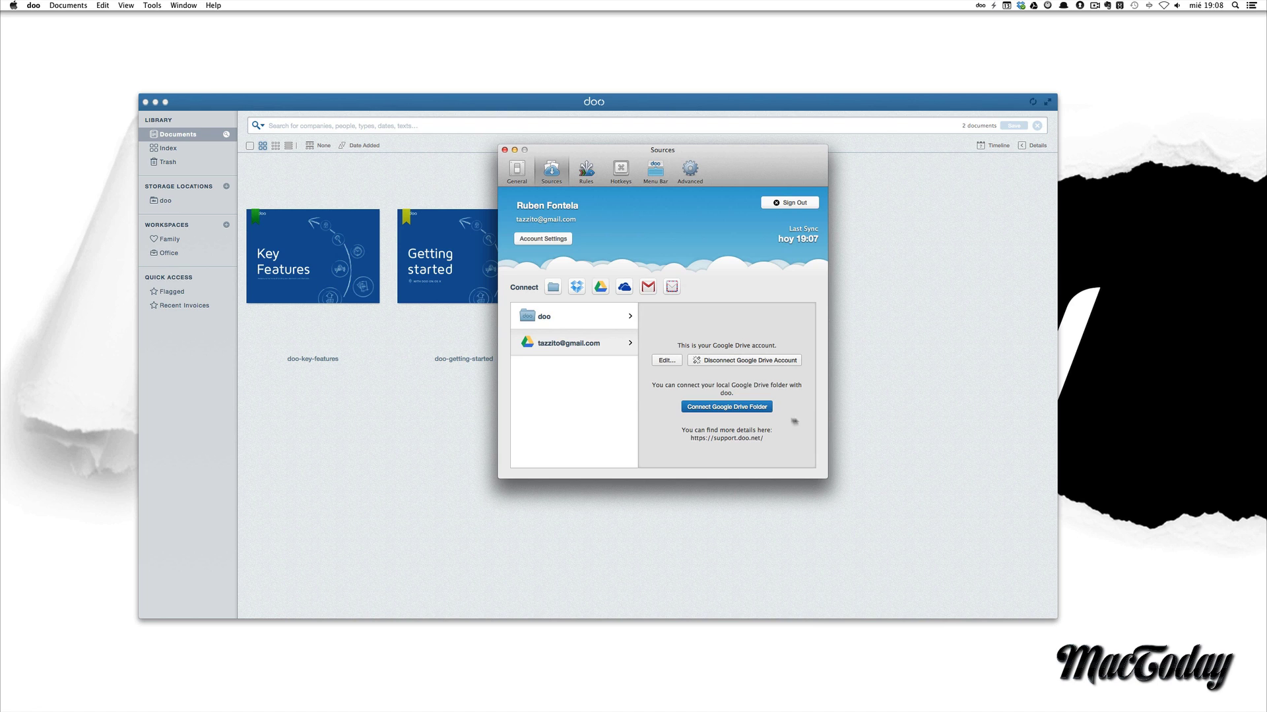
- Connect the local Google Drive folder to the Google Drive source and close the Sources preferences
click(710, 408)
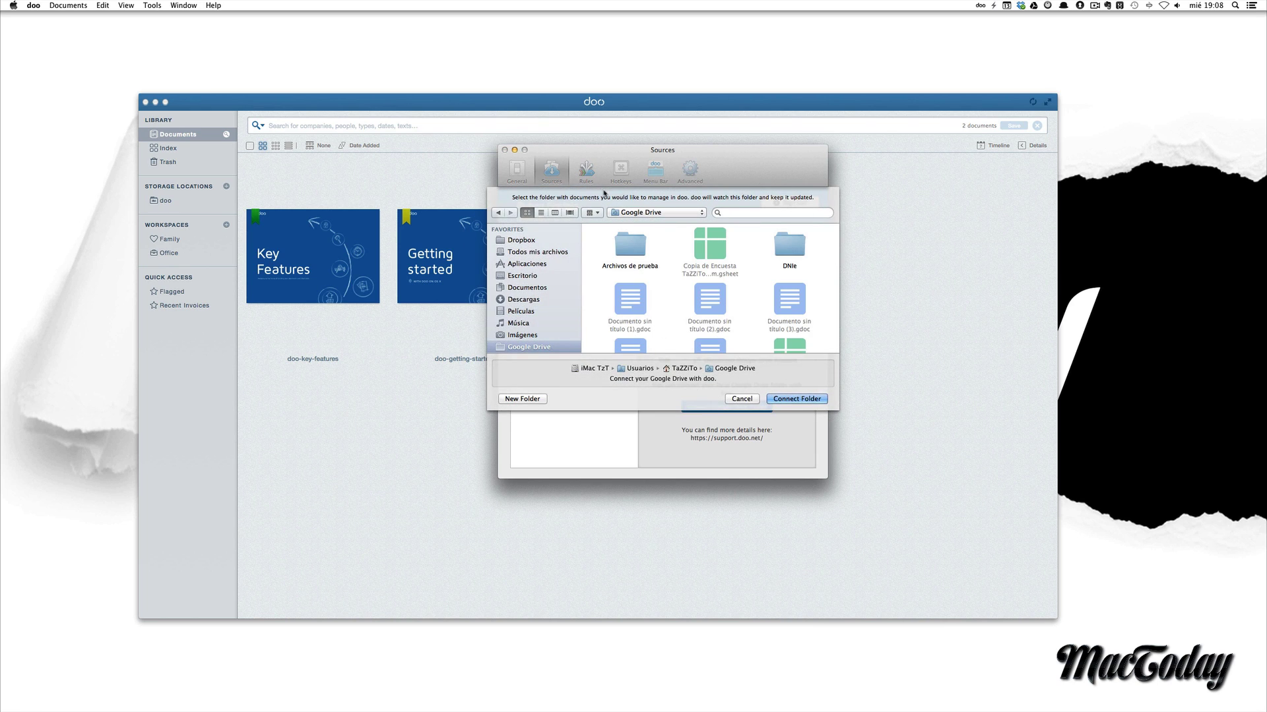
click(796, 399)
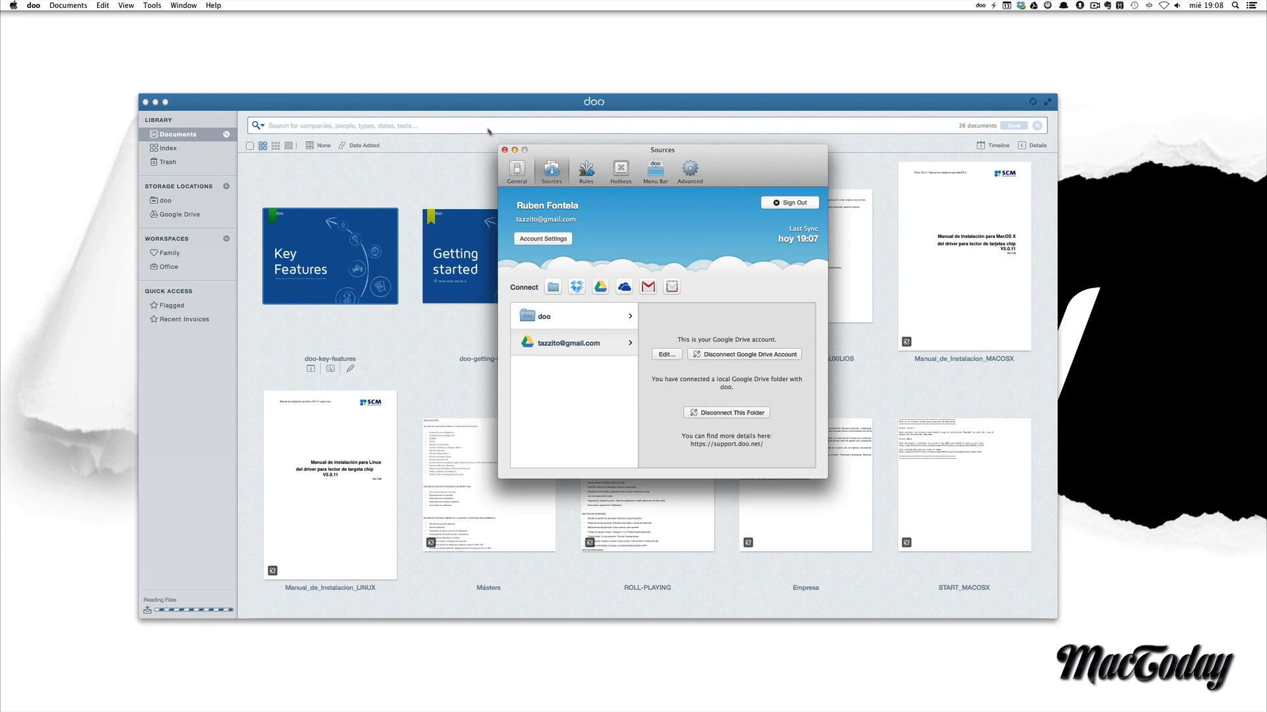
click(504, 149)
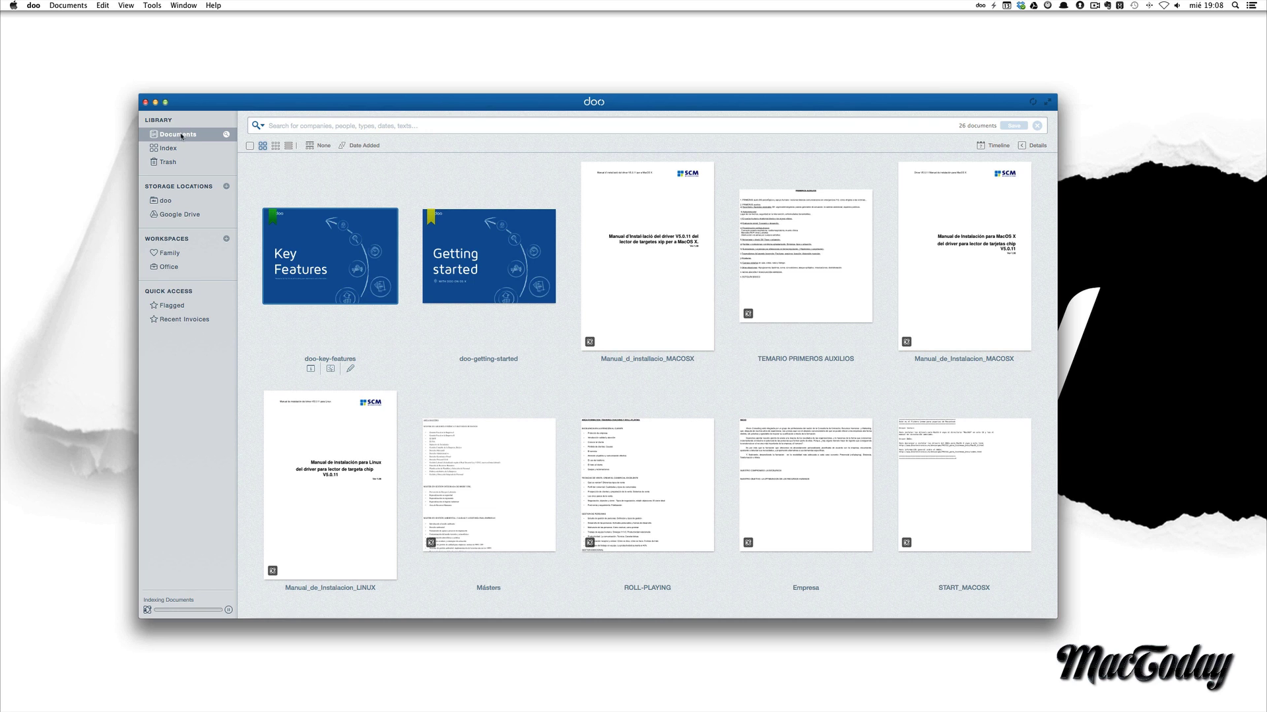
- Browse the Index, Trash, doo and Google Drive collections, and open the storage locations' source settings
click(170, 150)
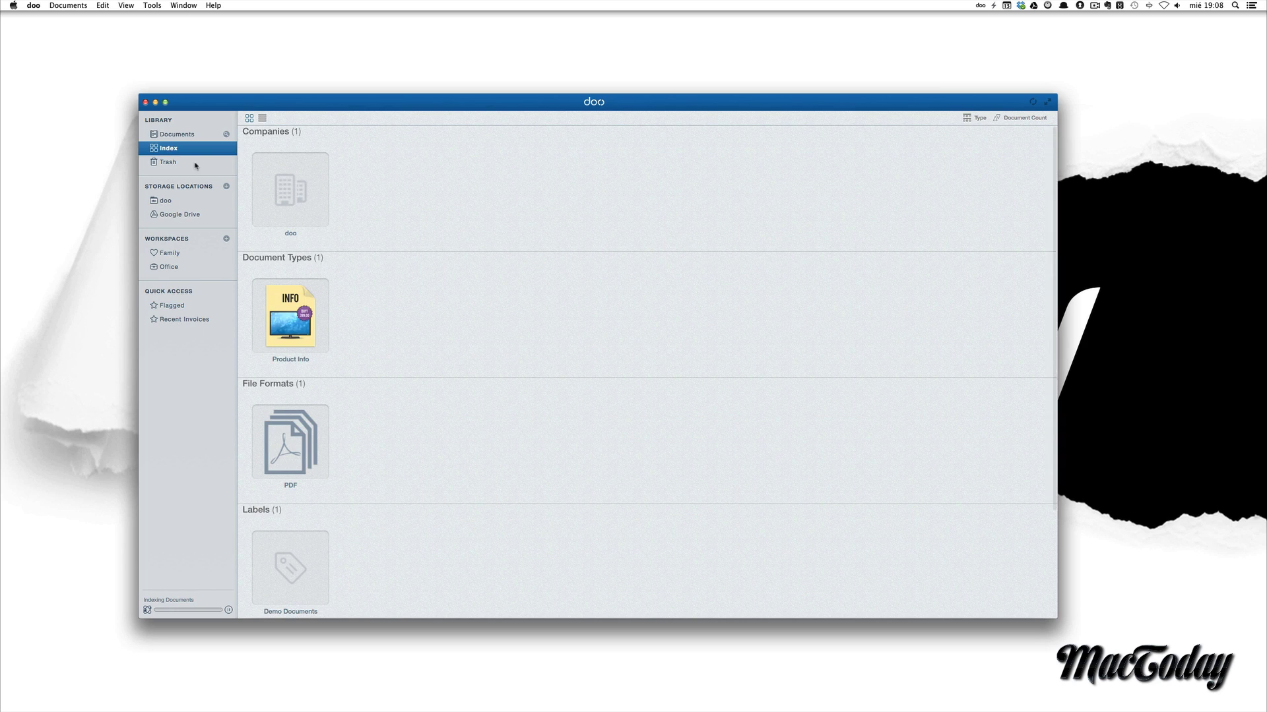
scroll(356, 309, down, 5)
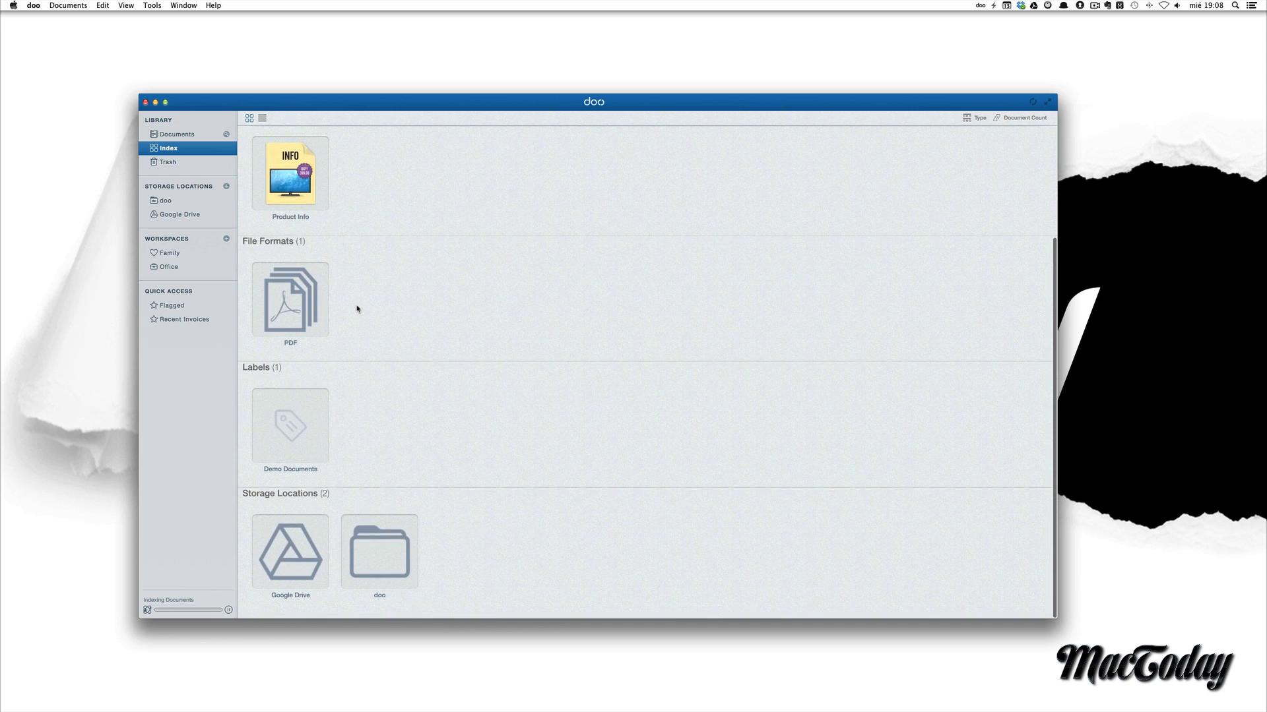
click(169, 165)
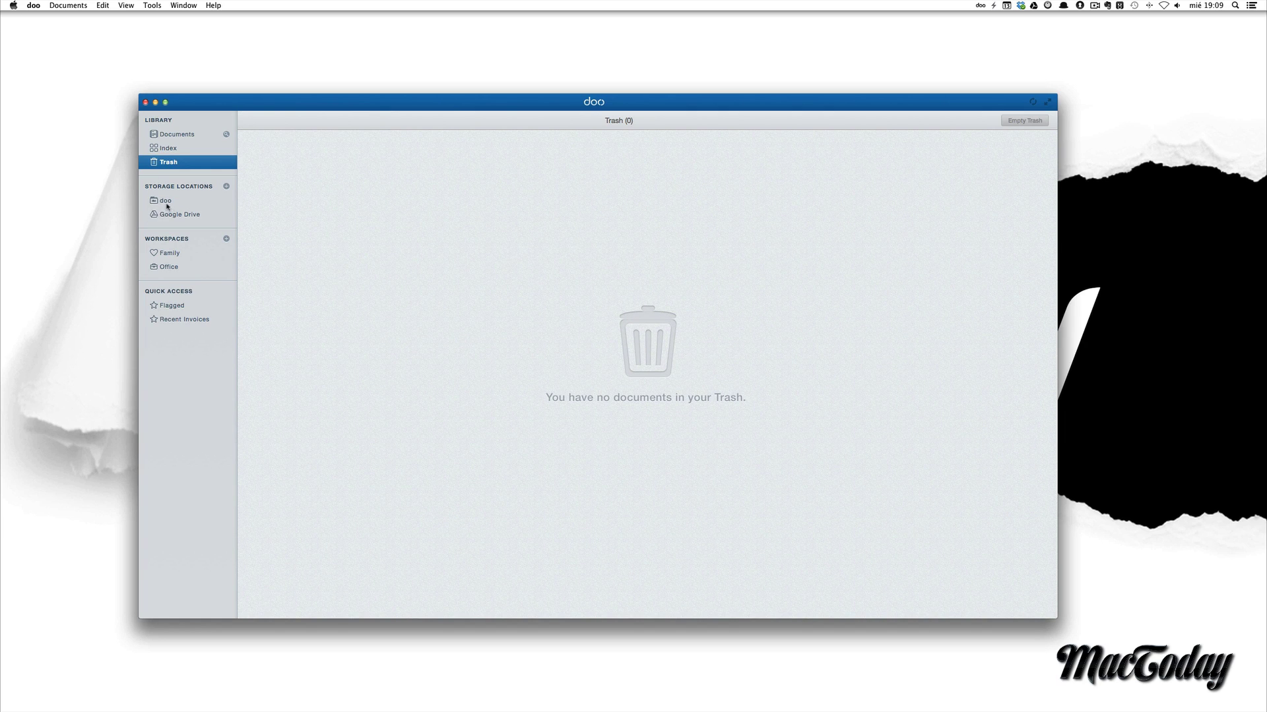
click(162, 202)
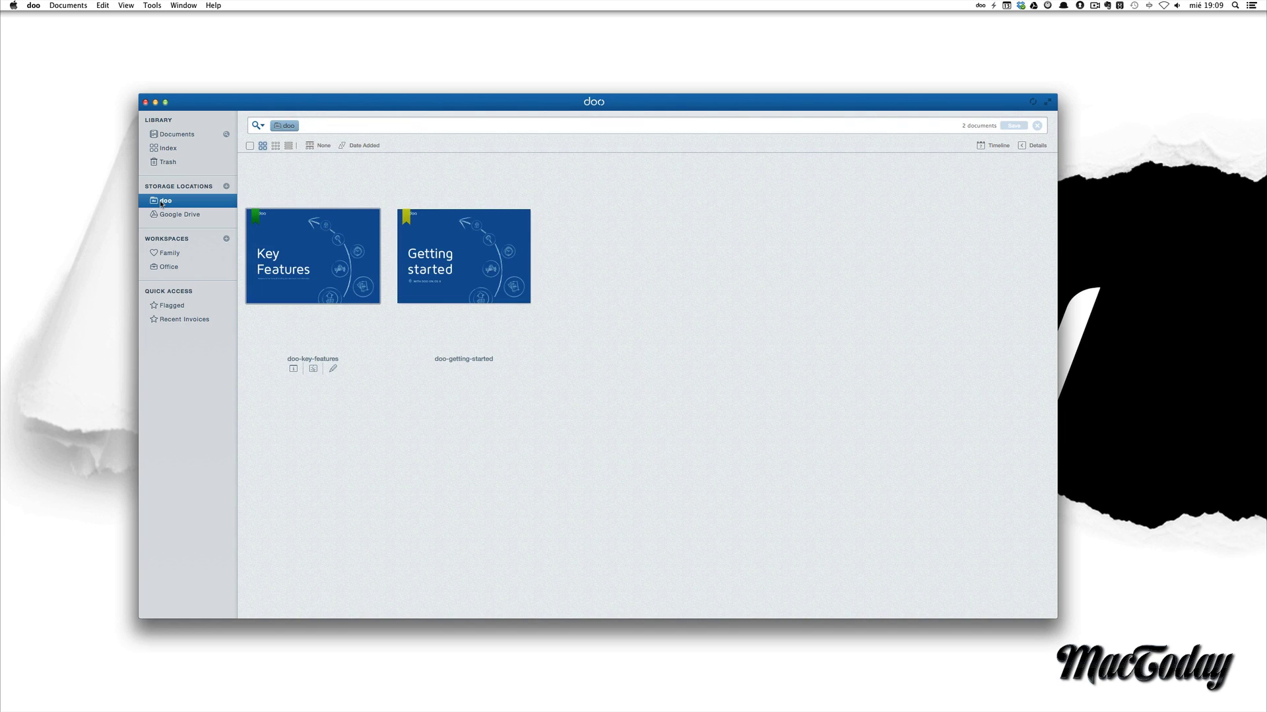
click(153, 217)
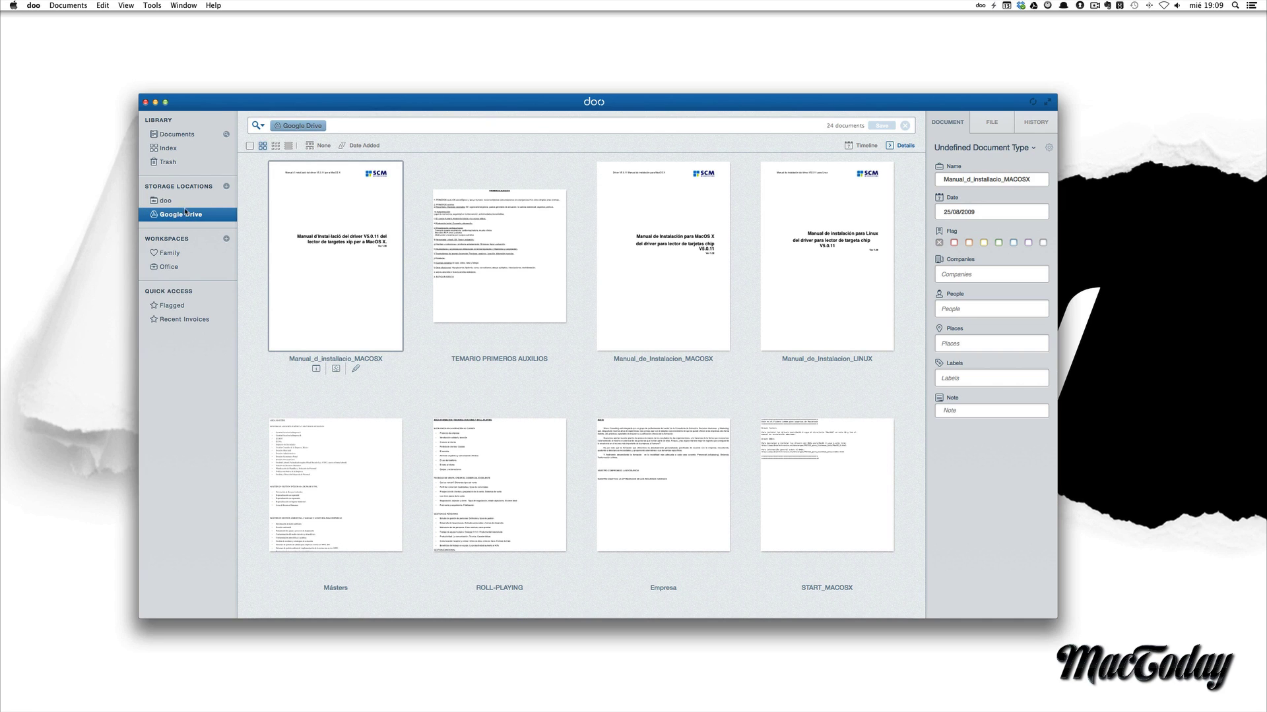
click(226, 187)
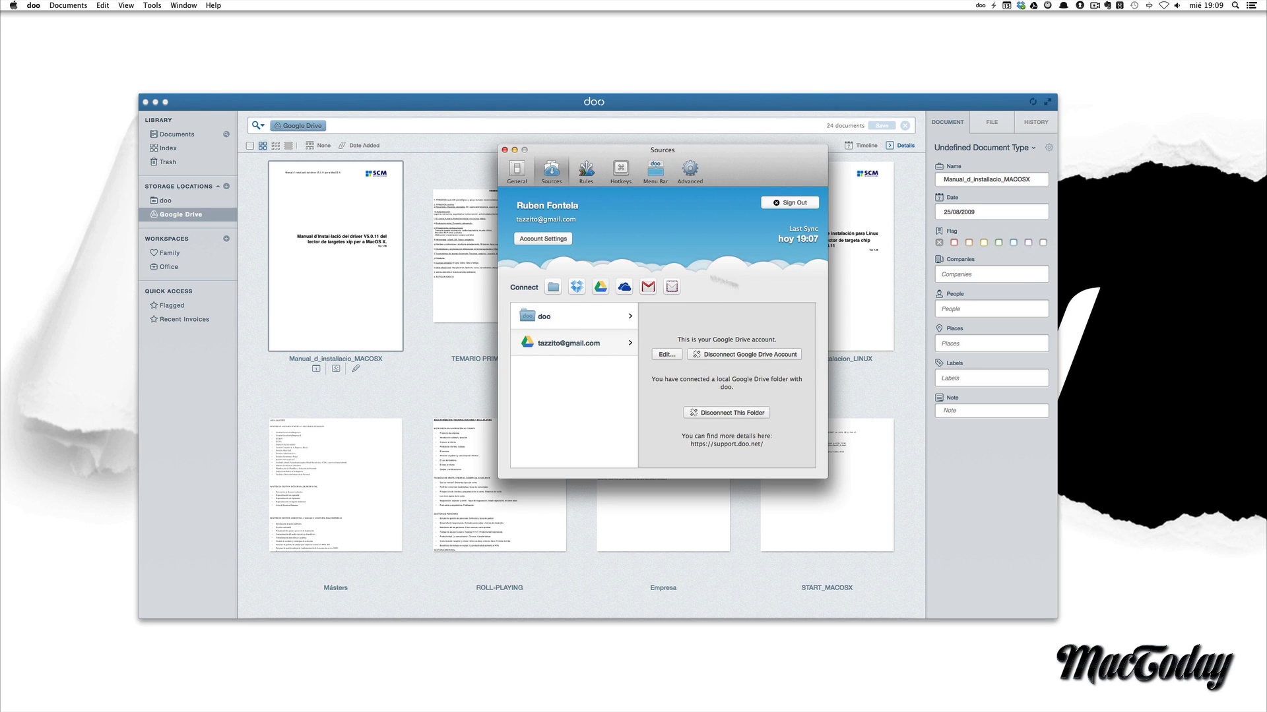
- Add TEMARIO PRIMEROS AUXILIOS, Másters, ROLL-PLAYING, Empresa, ELECTRO OFIMATICA PACO, AREA IDIOMAS, COMO SE BONIFICA LA FORMACION and AREA COACHING to the Office workspace
click(504, 150)
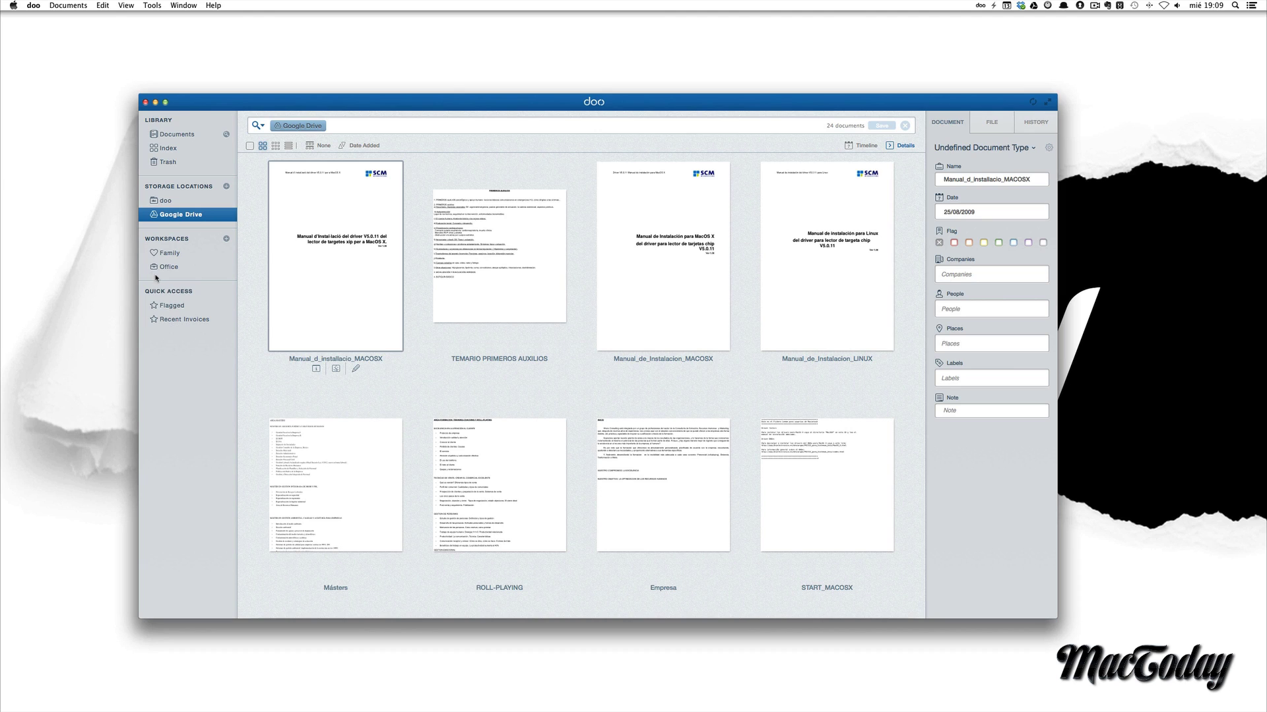
click(481, 272)
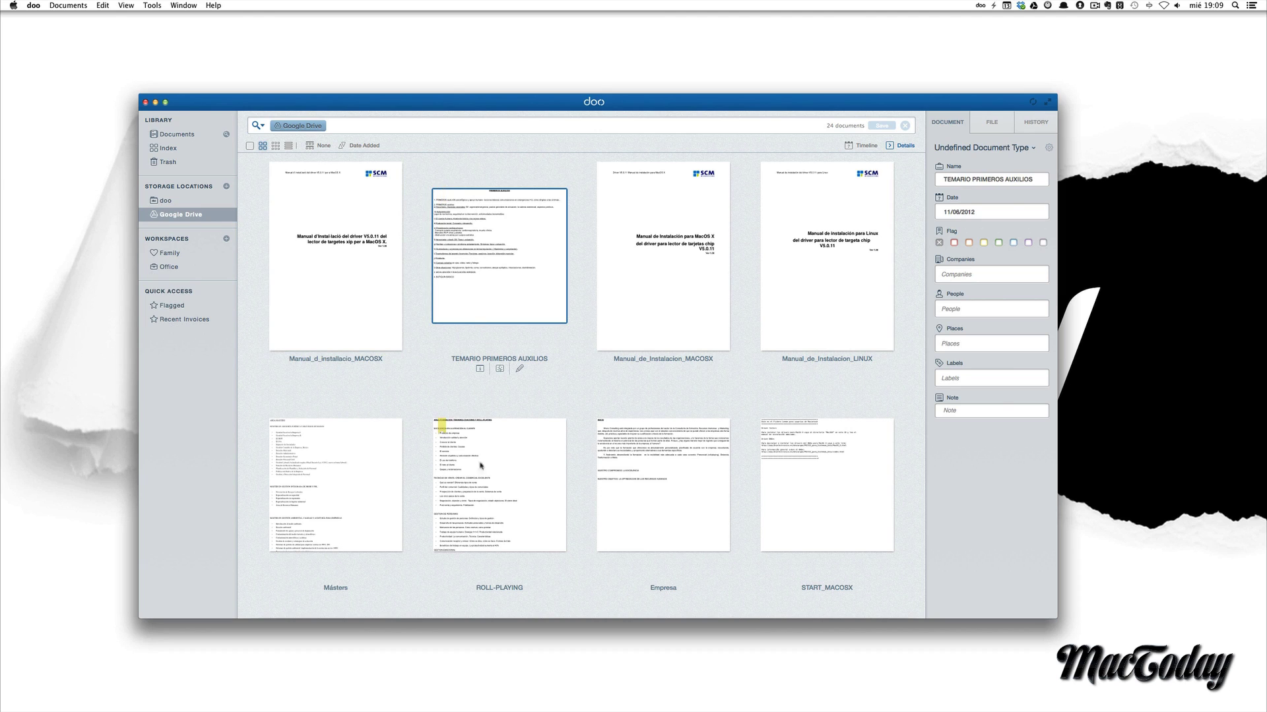
super+click(481, 521)
super+click(349, 496)
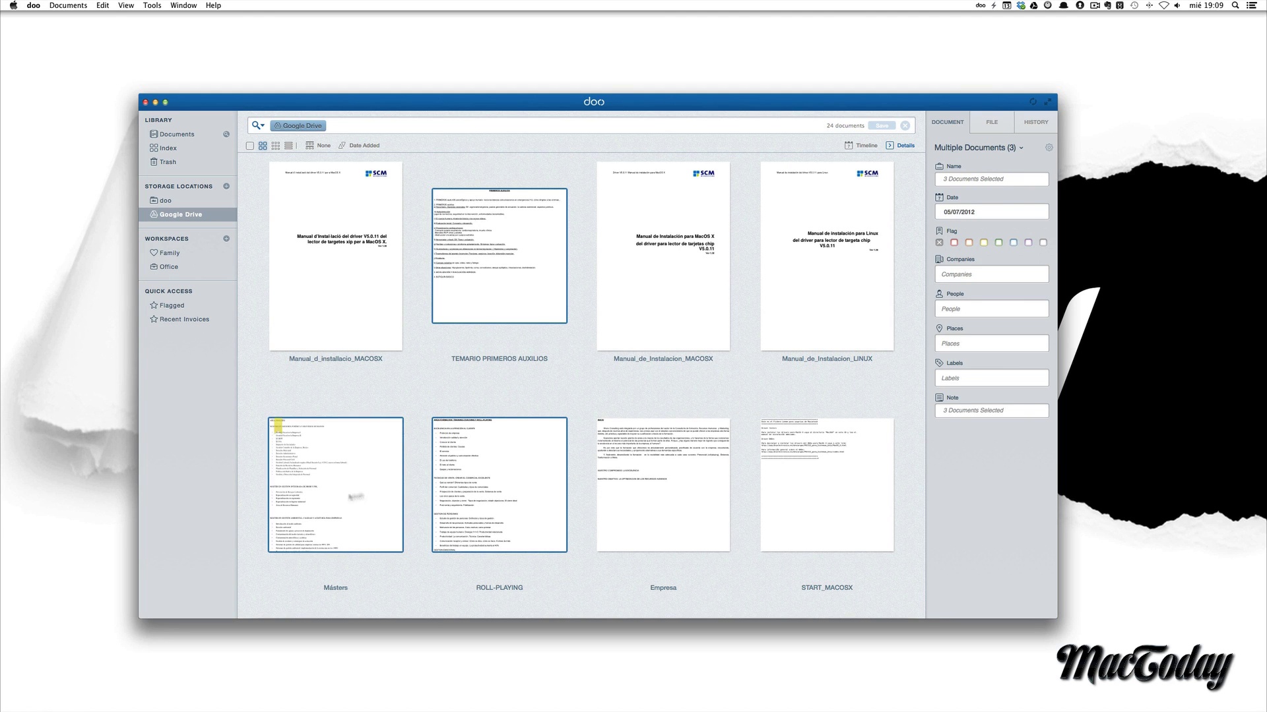
super+click(700, 500)
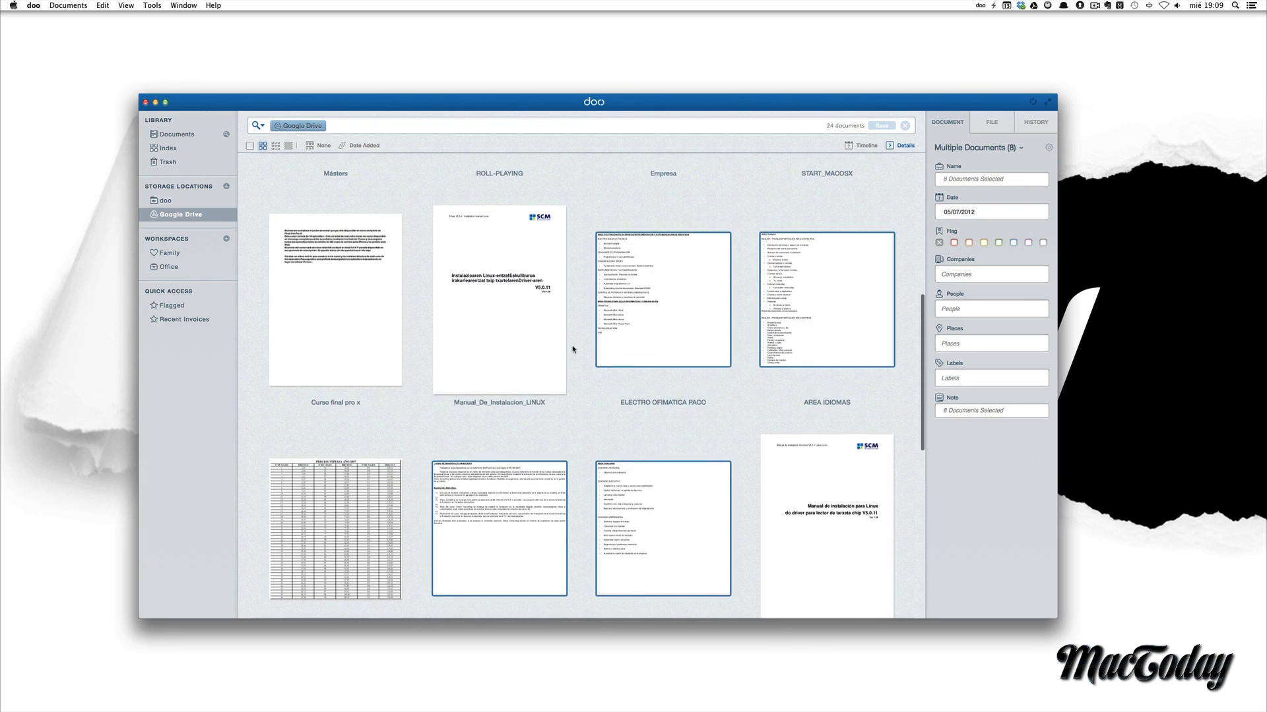
scroll(572, 350, up, 10)
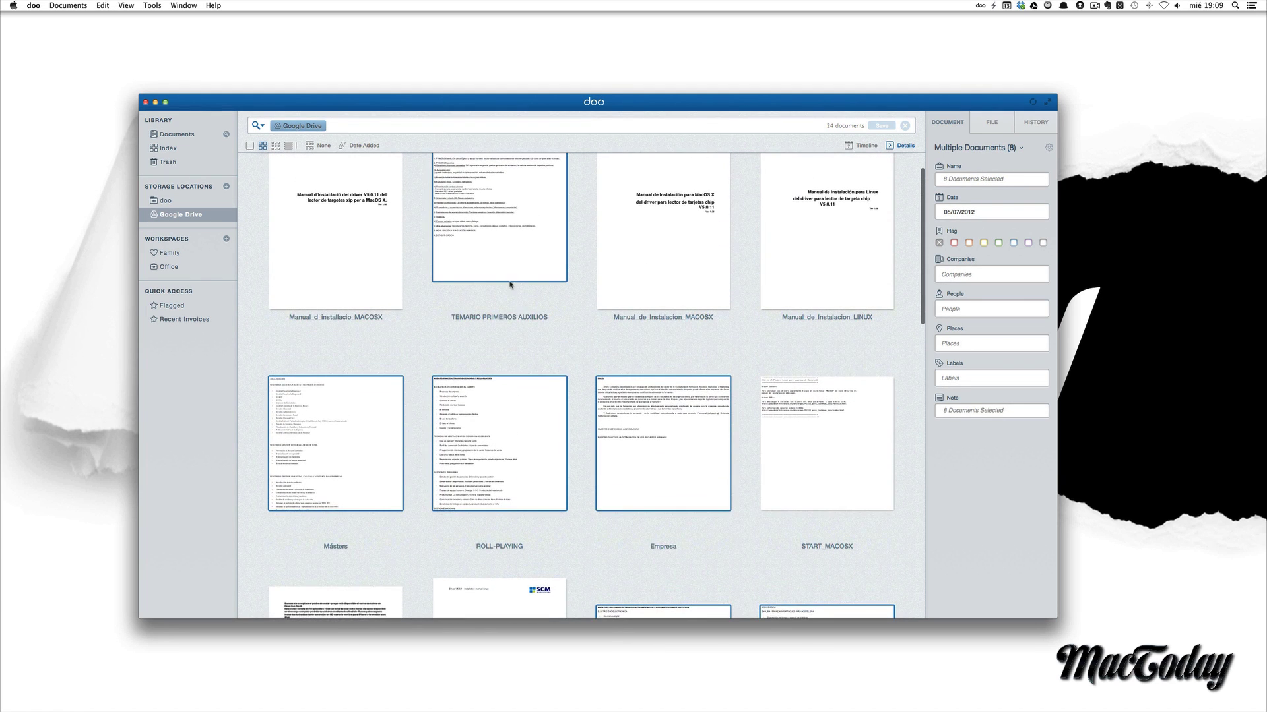
drag(510, 285, 163, 273)
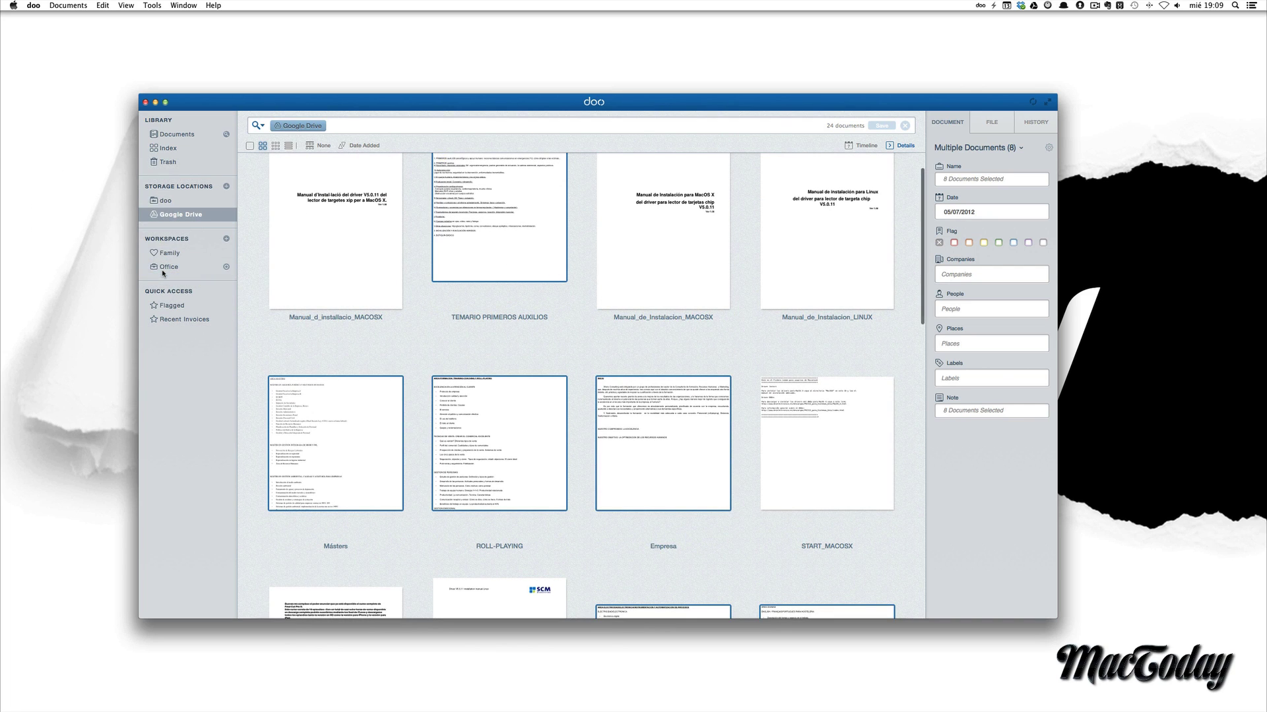
- View the documents in the Office and Family workspaces, and return to Office
click(162, 271)
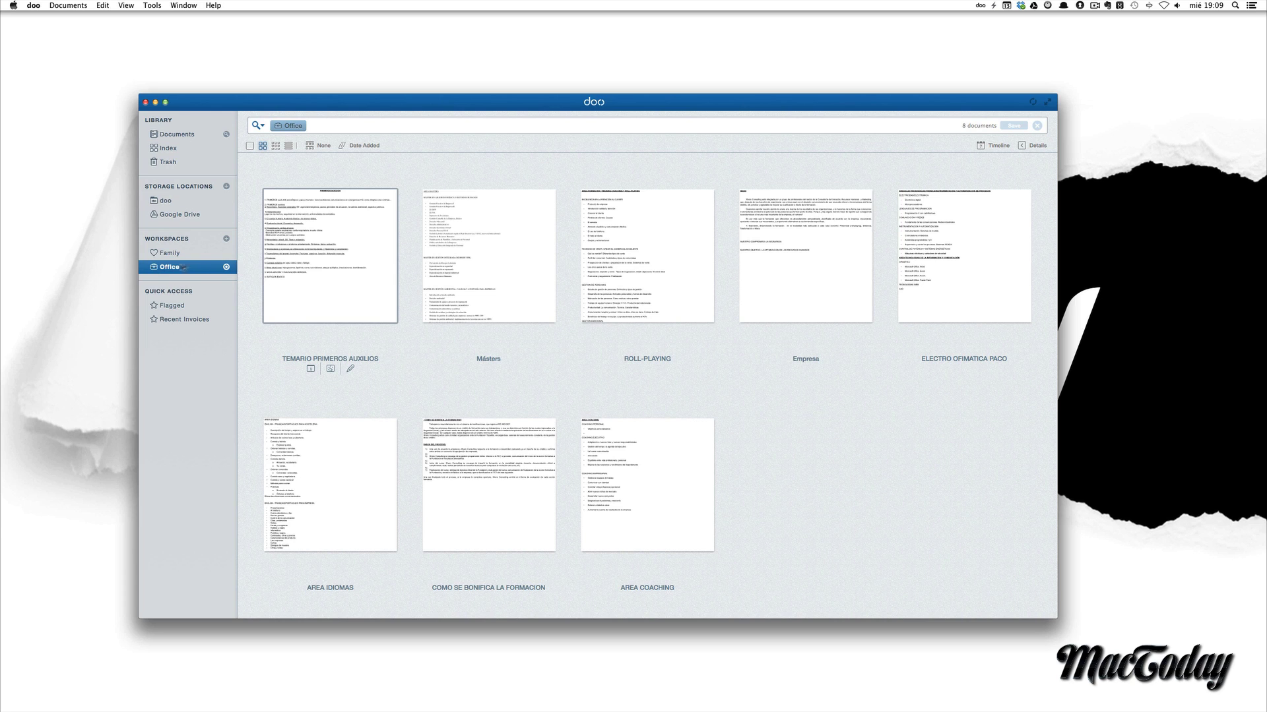
click(165, 254)
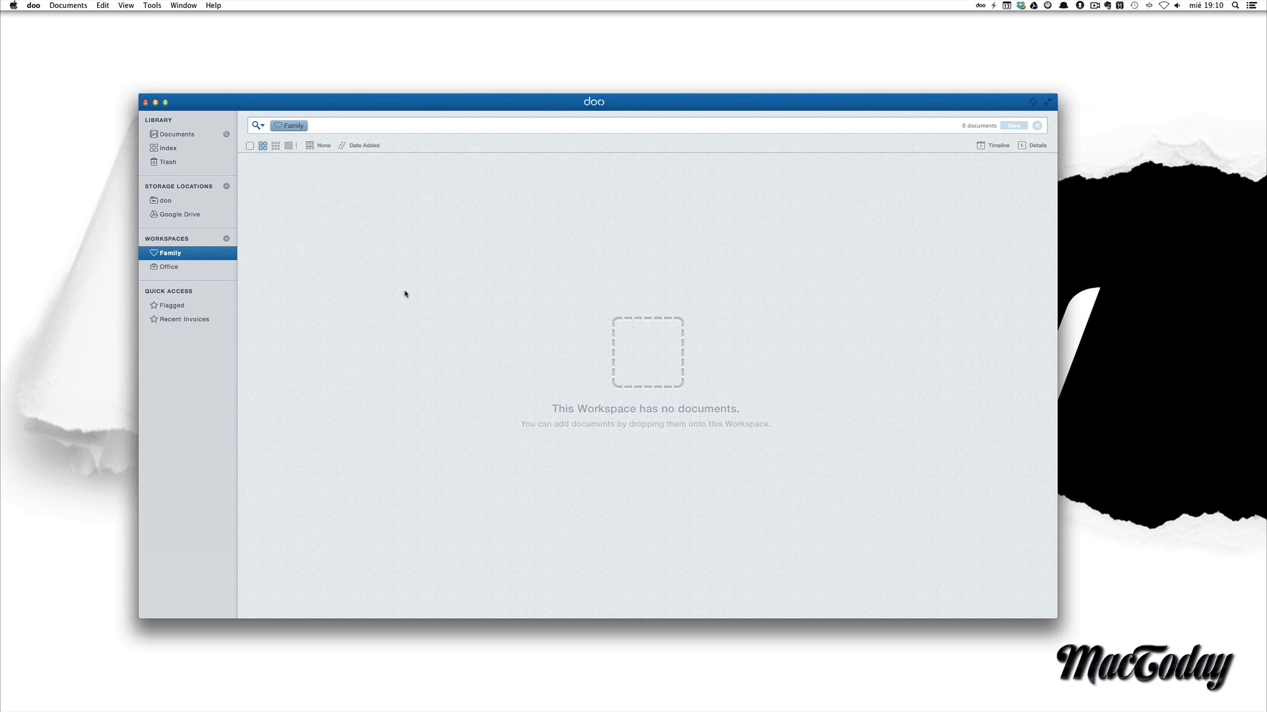
click(153, 268)
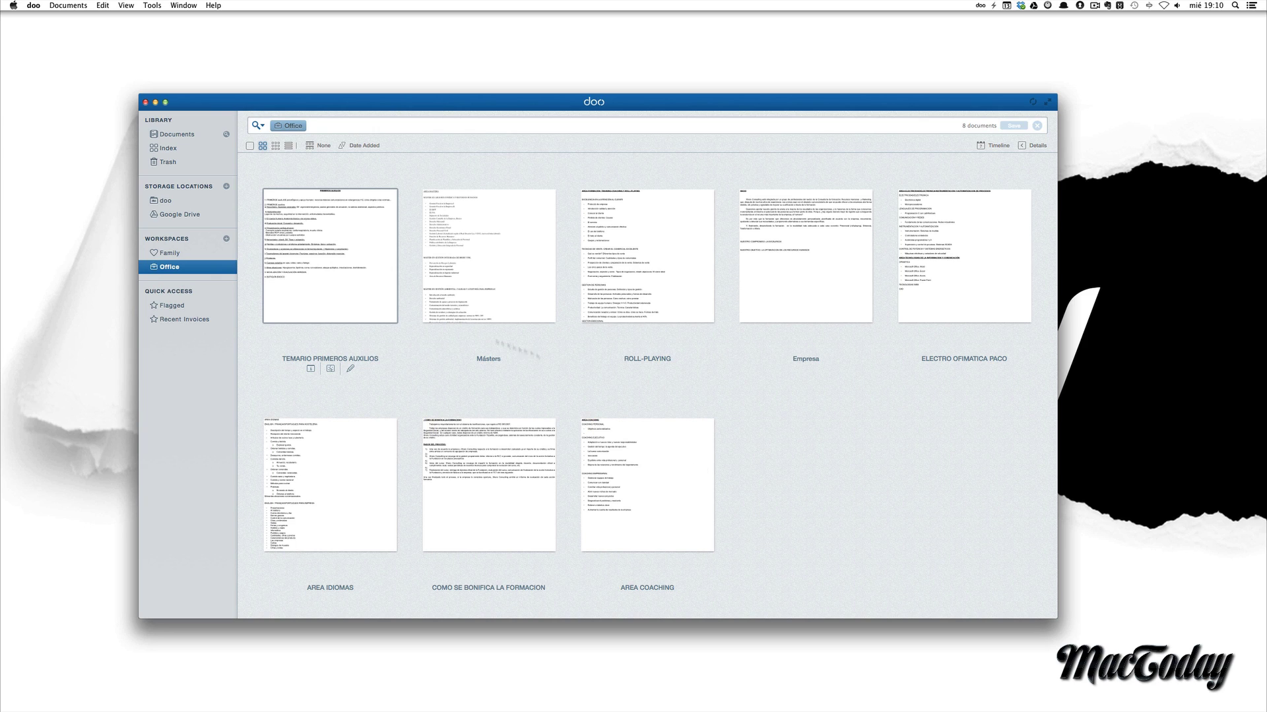
- Reveal the Másters document's file in Finder and close the Finder window
click(512, 236)
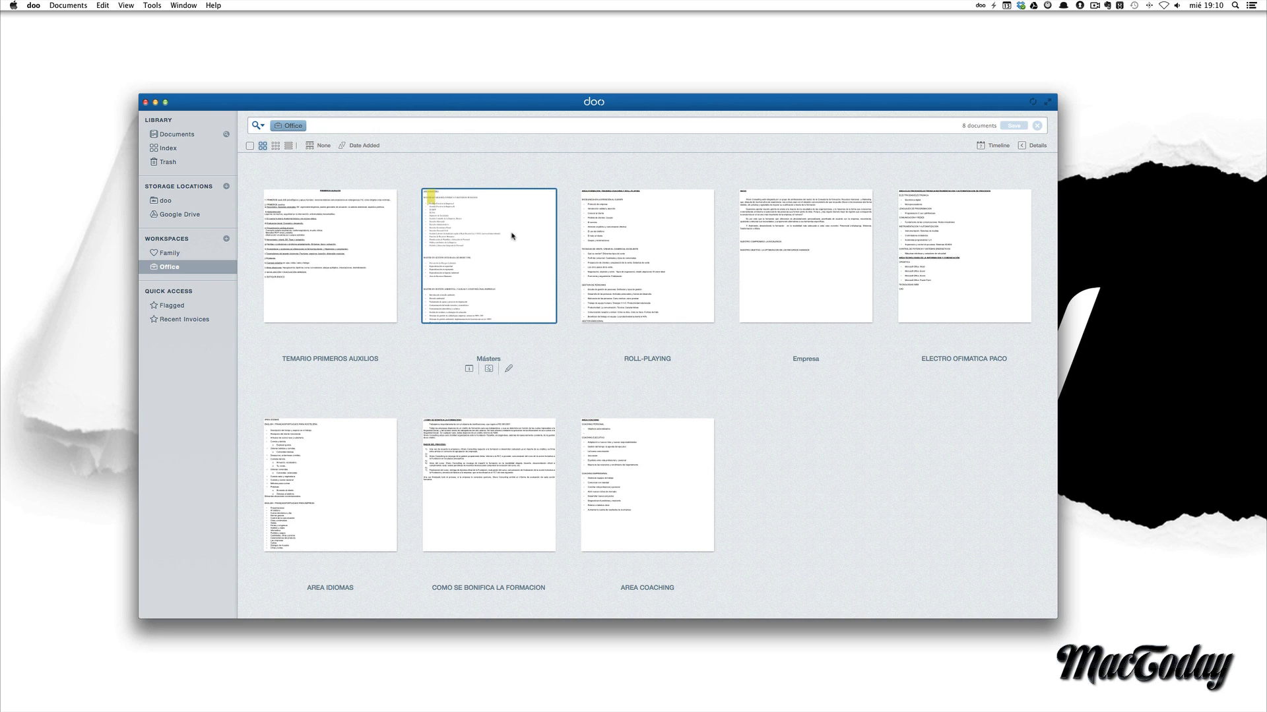
click(488, 369)
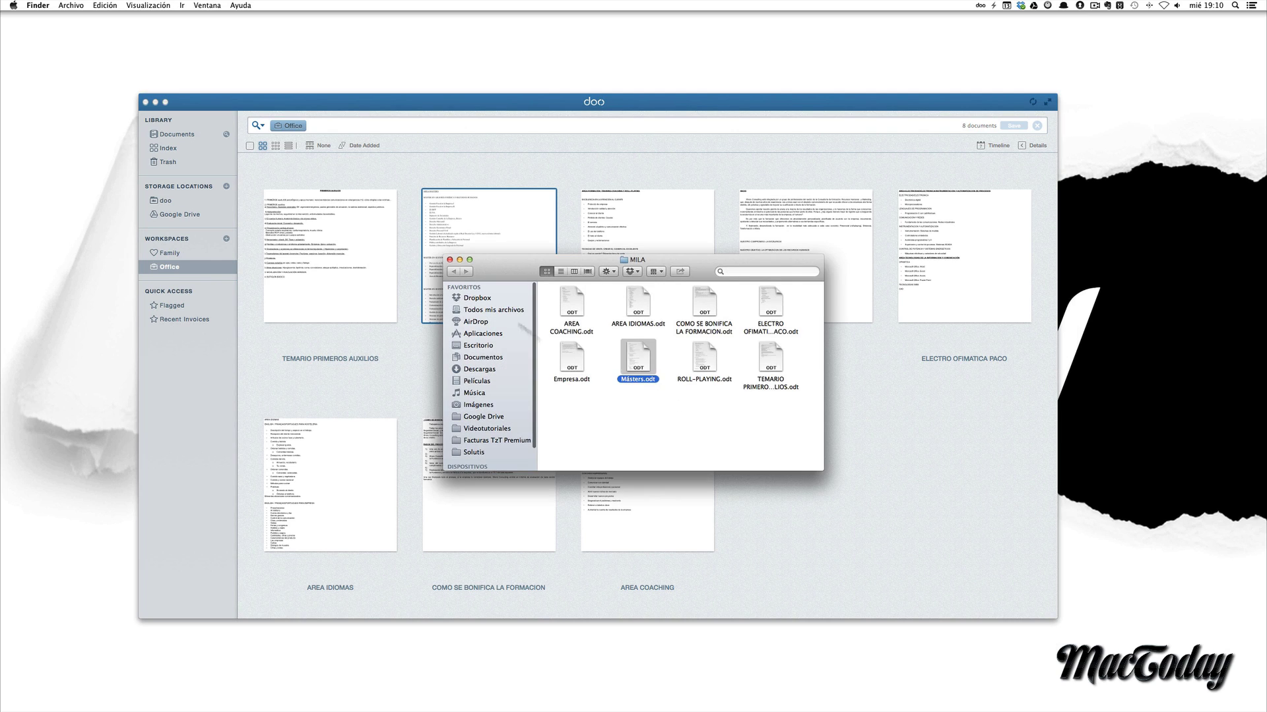
click(449, 259)
- Open the ROLL-PLAYING document from the Office workspace in its own window and look through its content
click(703, 376)
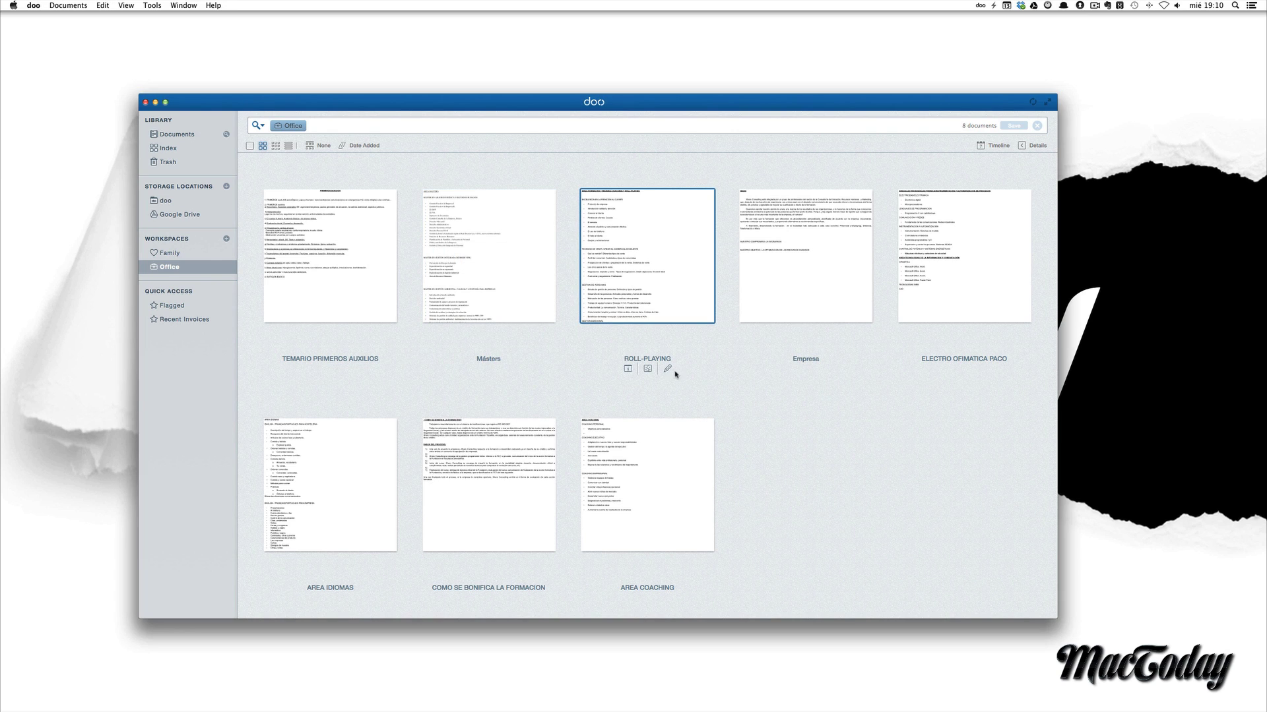
click(627, 369)
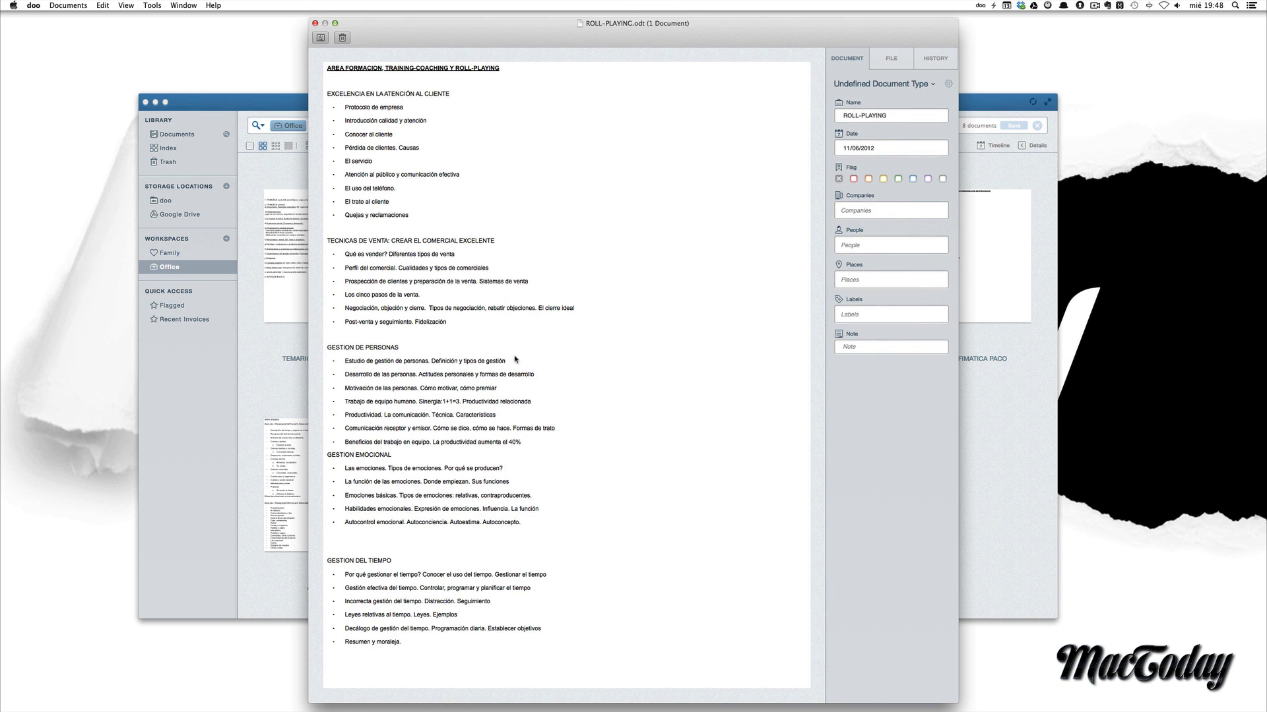
scroll(515, 358, down, 3)
scroll(515, 358, up, 5)
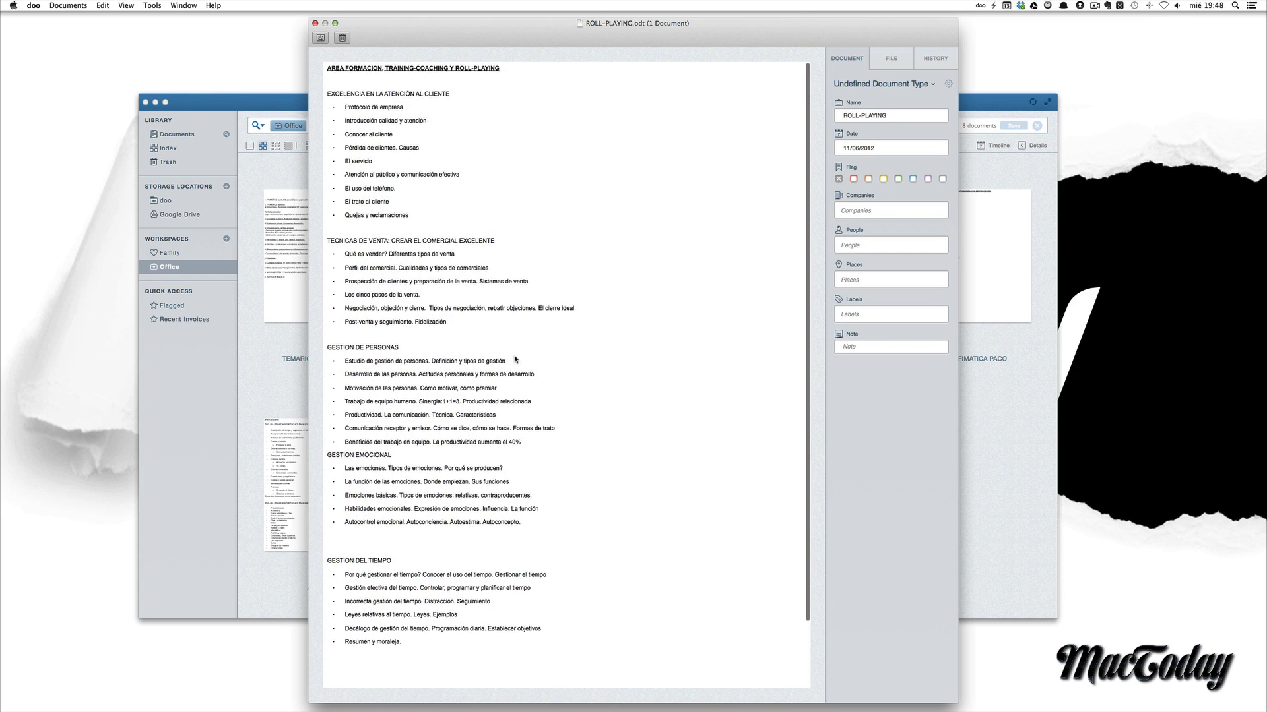
scroll(515, 358, down, 2)
scroll(516, 359, up, 2)
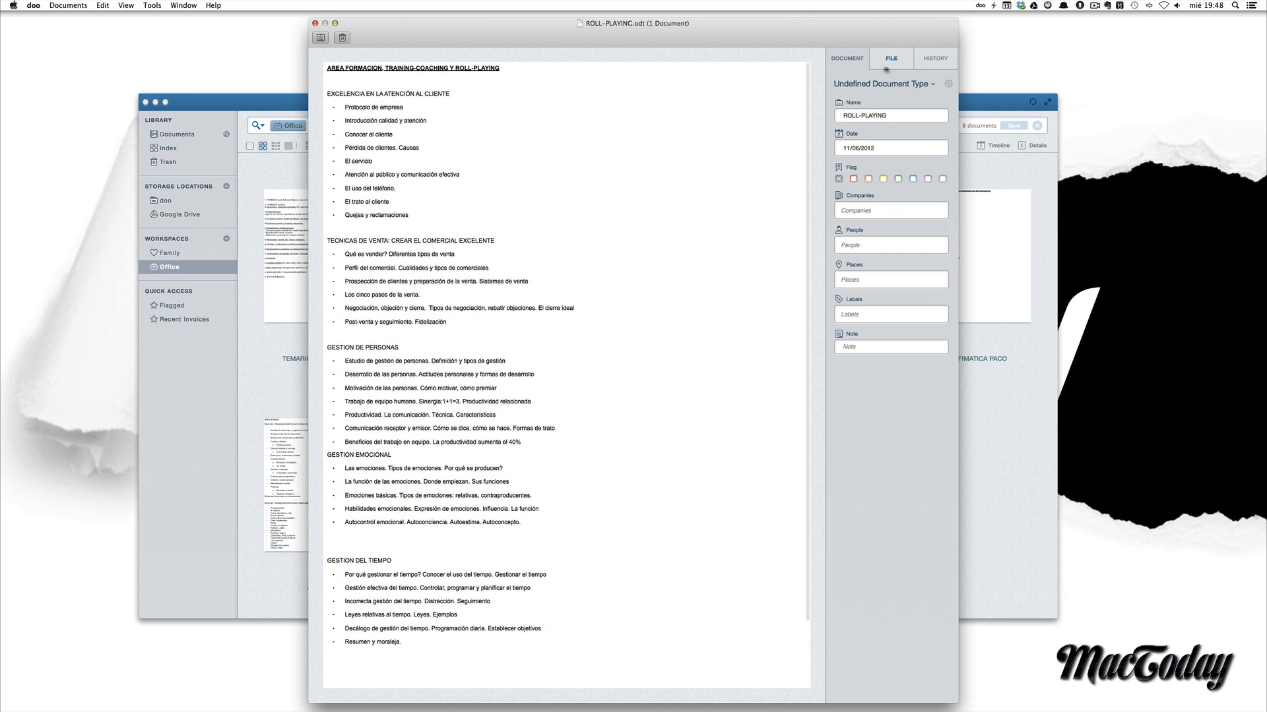
- Add Barcelona and A Coruña as places in the ROLL-PLAYING document's metadata
click(903, 114)
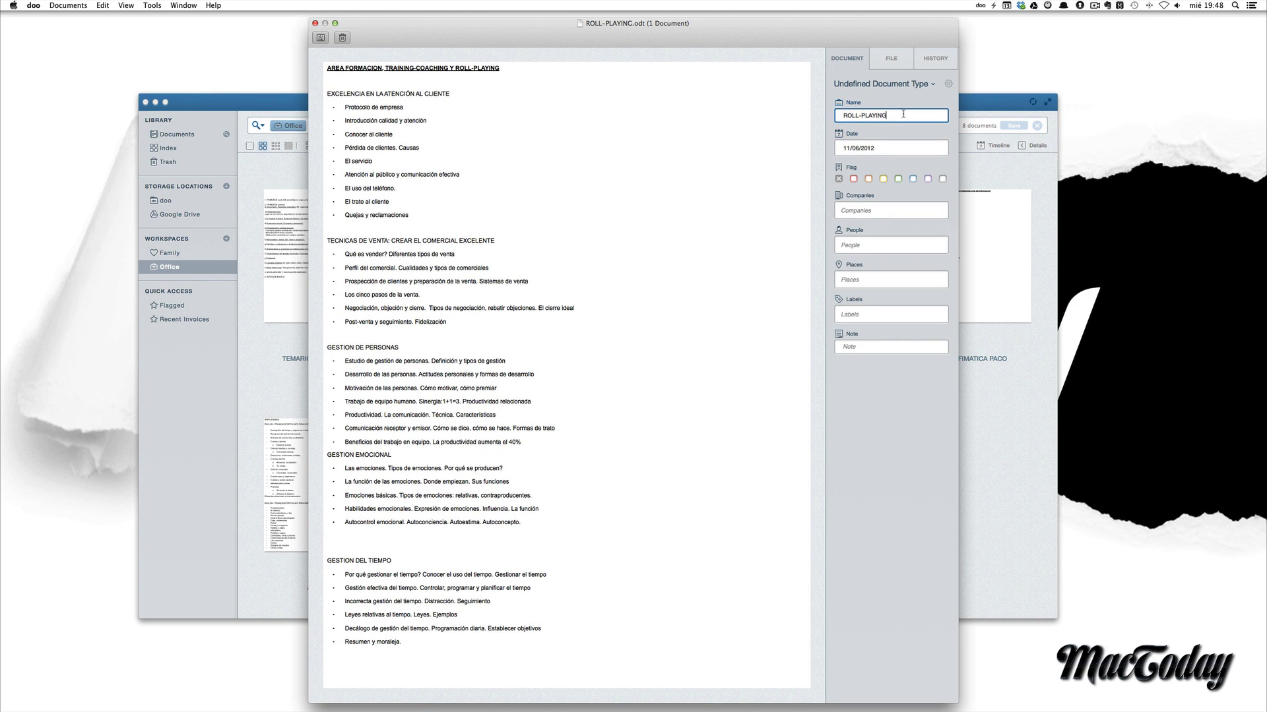
click(875, 213)
click(882, 279)
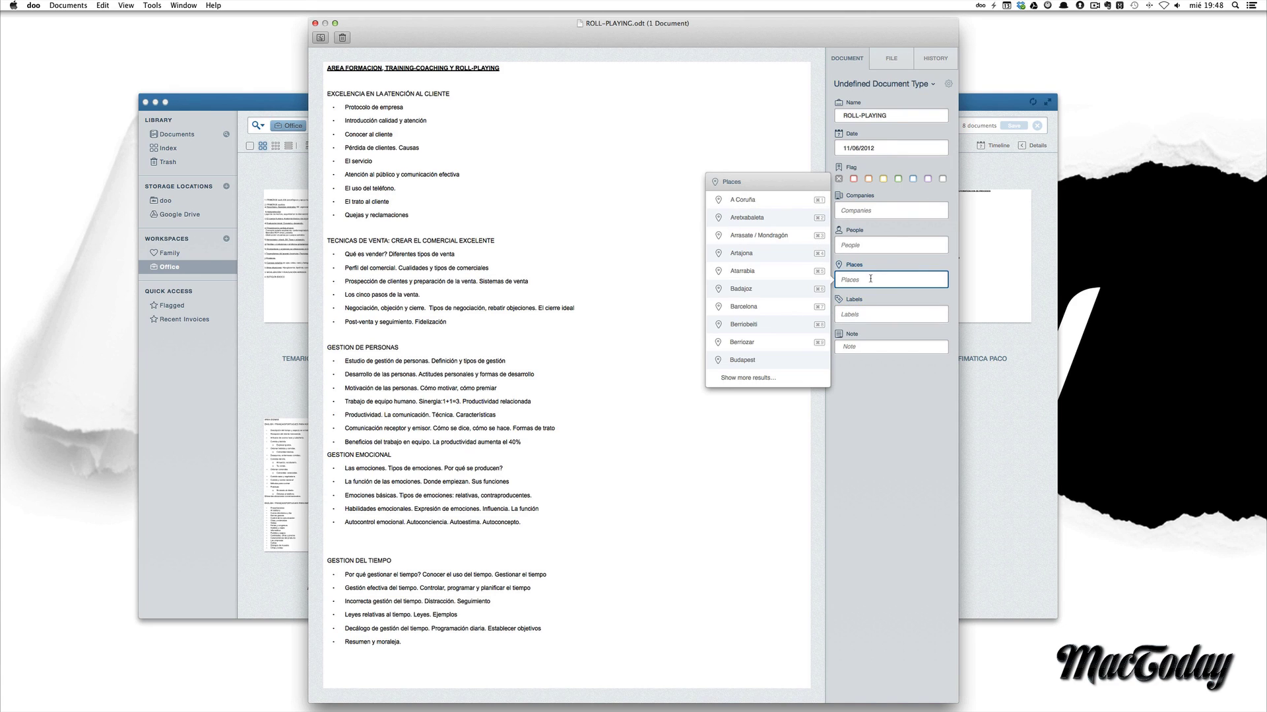
click(897, 241)
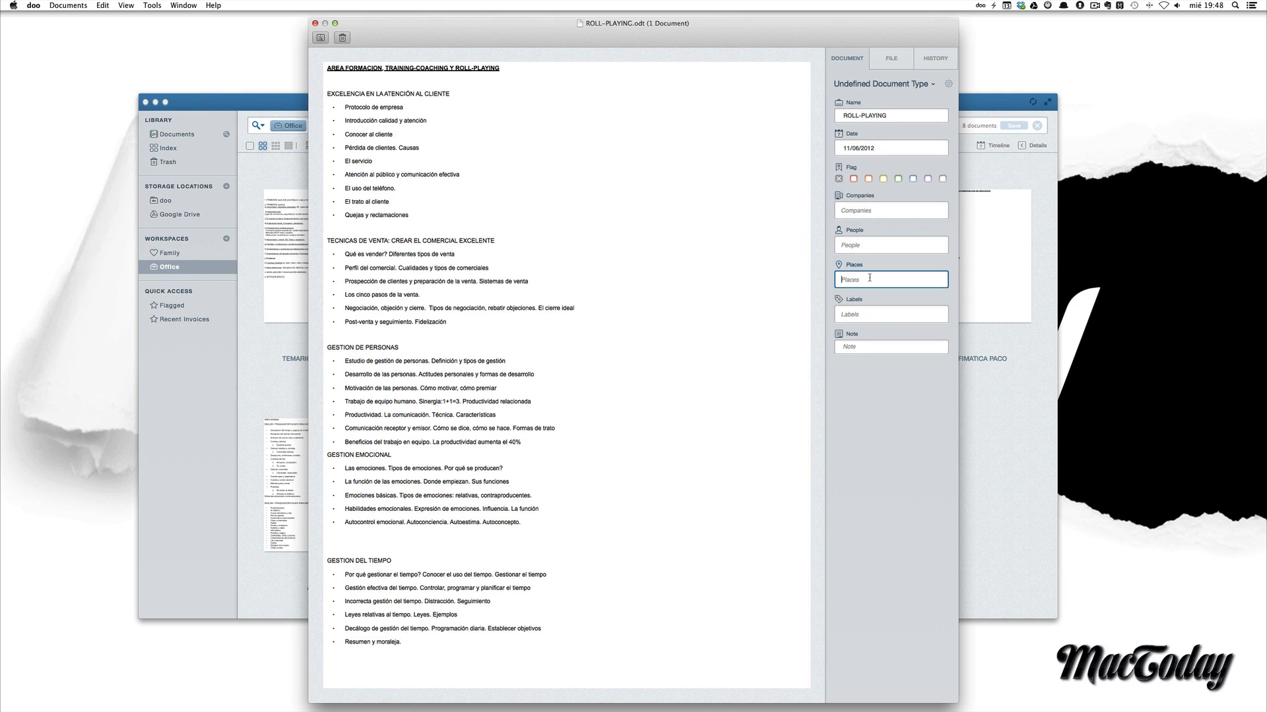
key(super+7)
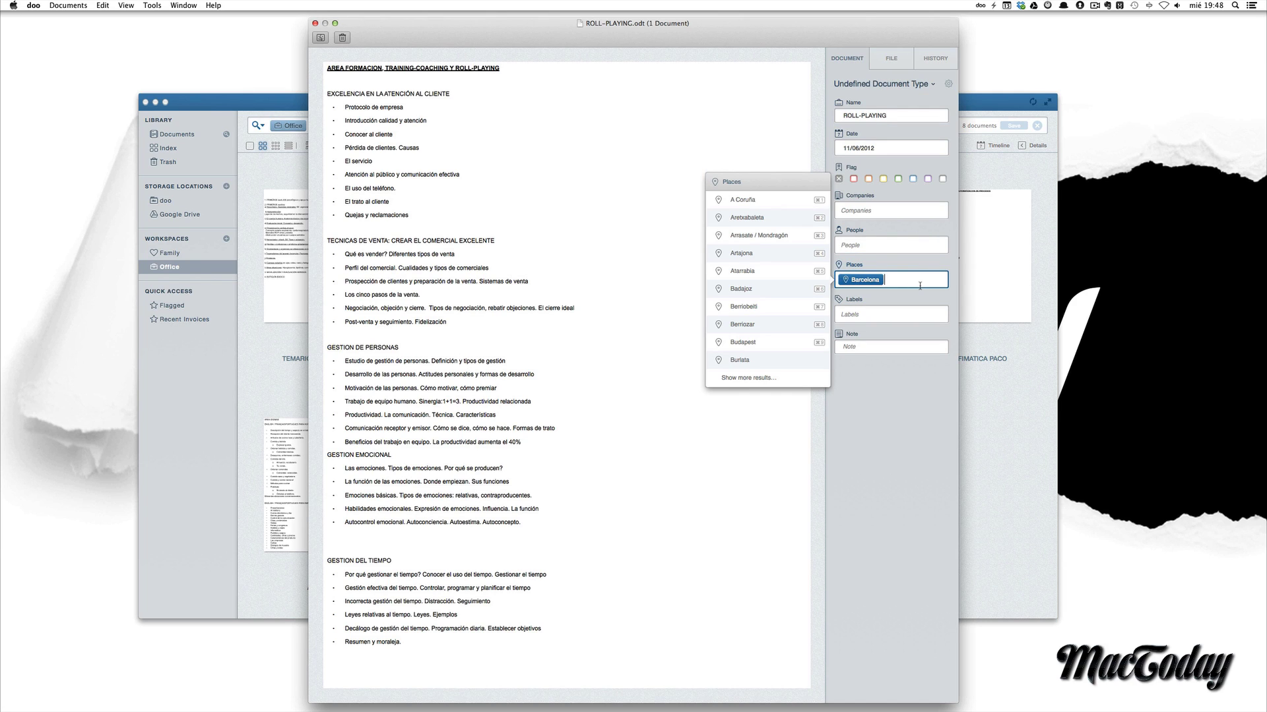
key(super+1)
key(Escape)
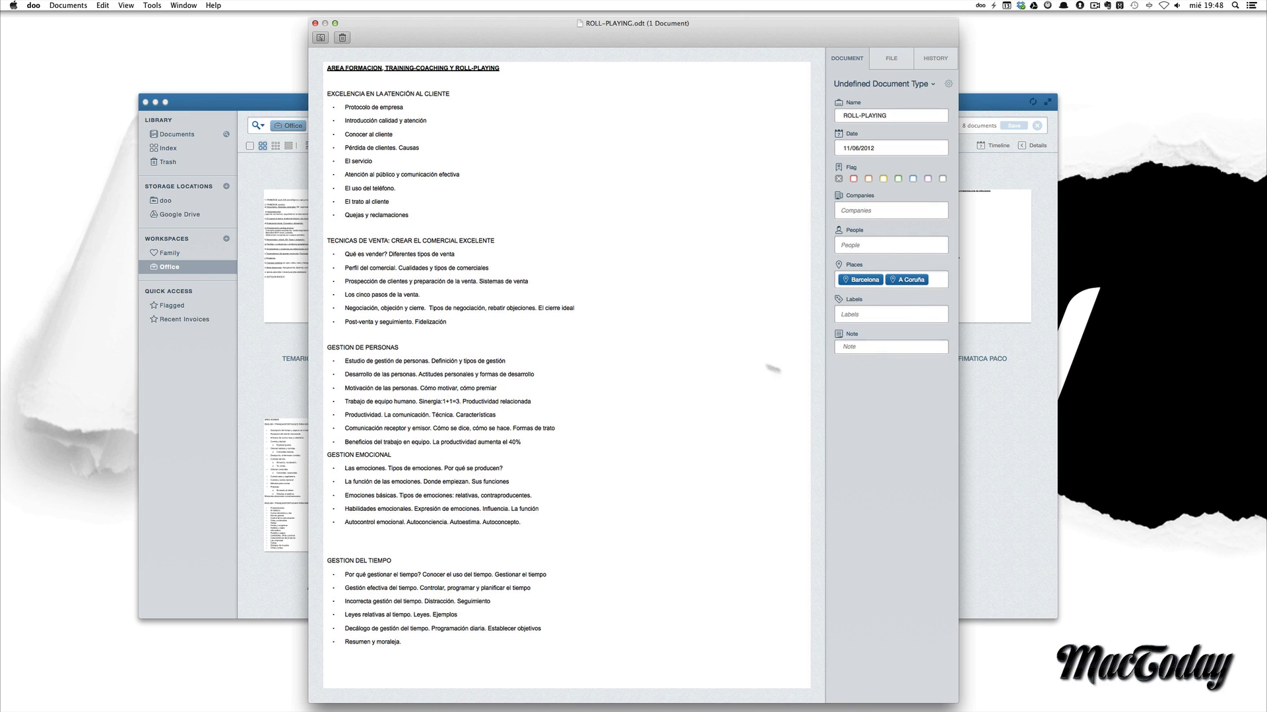
- Create a new label "Formacion" and assign it to the ROLL-PLAYING document
click(858, 315)
click(858, 314)
text(Formacion)
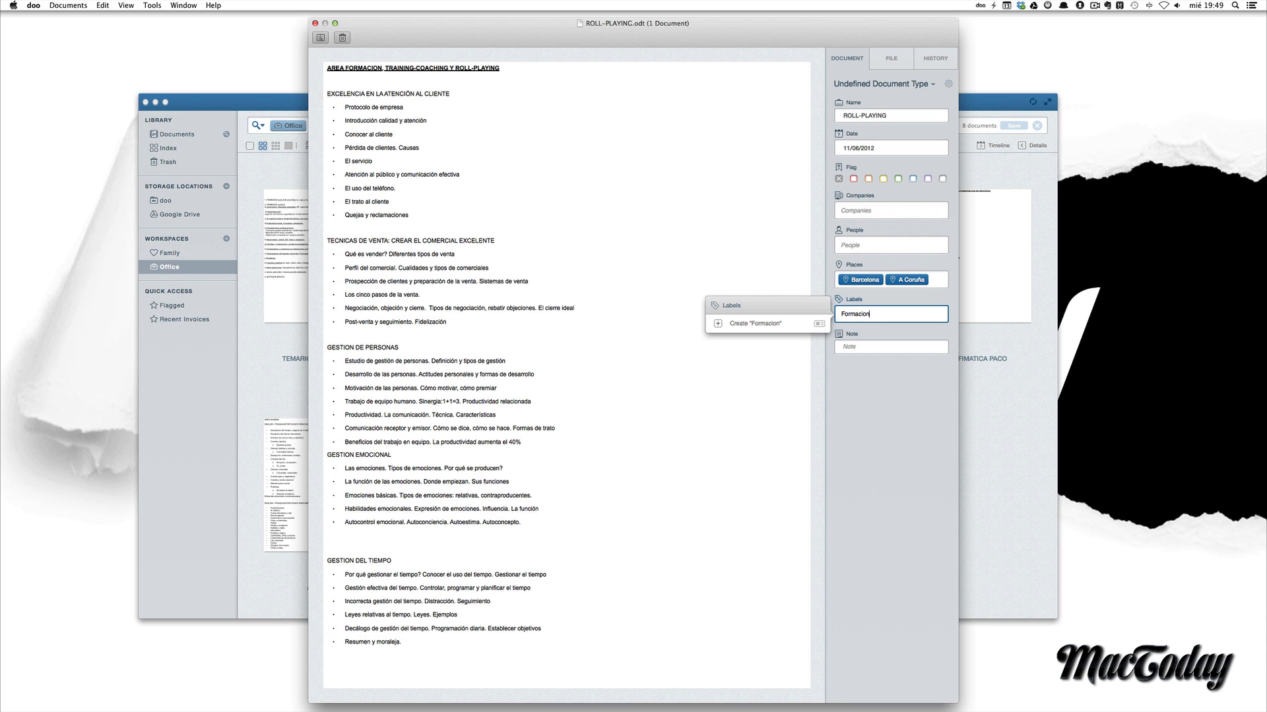
key(Return)
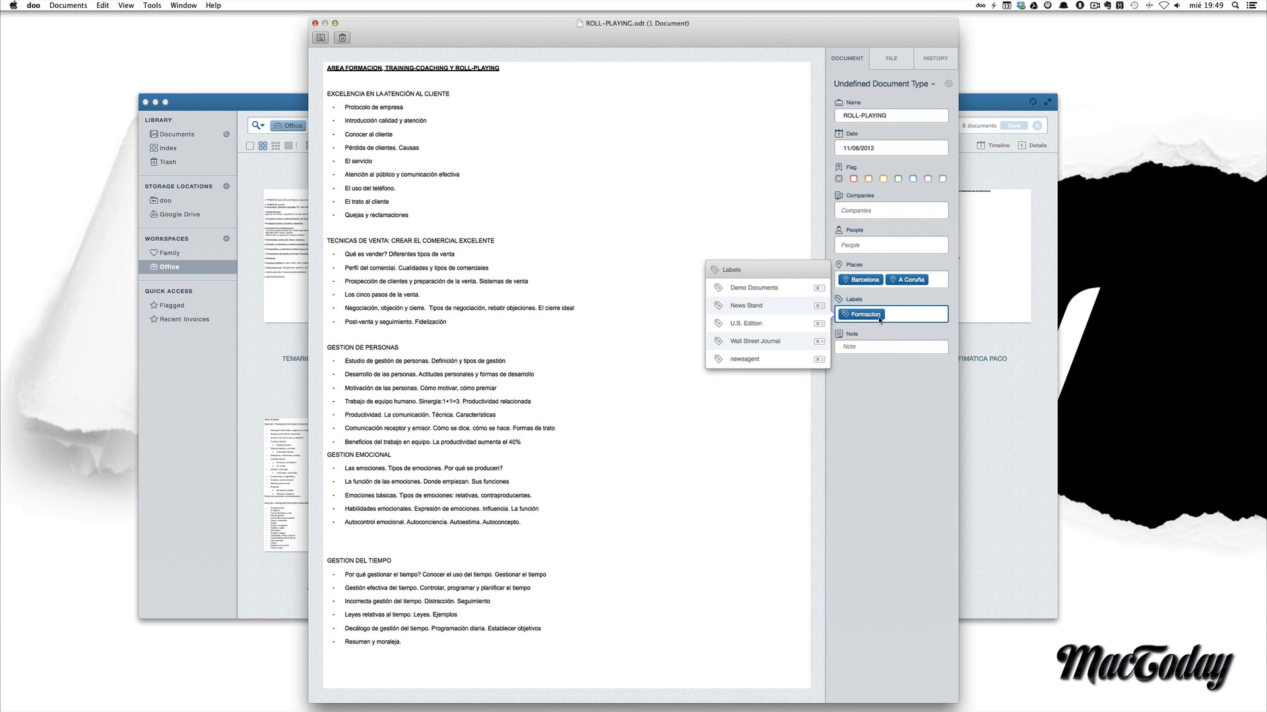
- Remove the Formacion label from the ROLL-PLAYING document and check the list of available labels
click(883, 432)
click(893, 315)
key(BackSpace)
key(BackSpace)
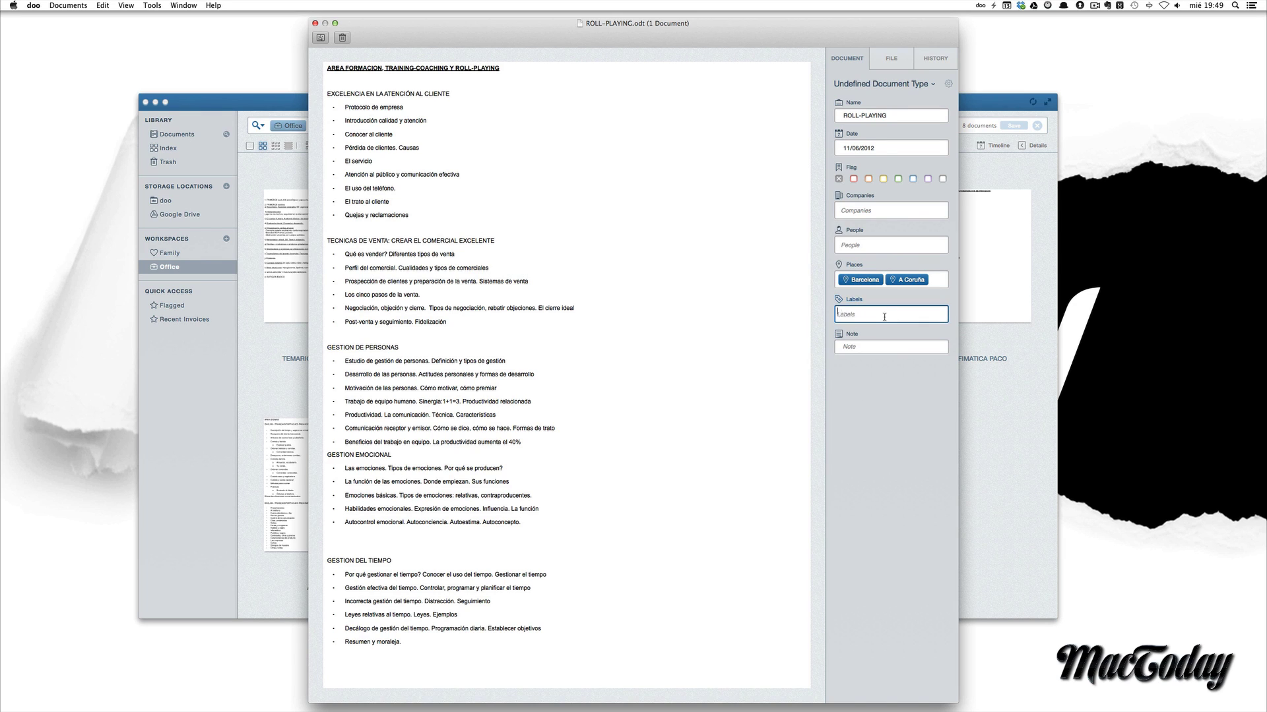
click(896, 316)
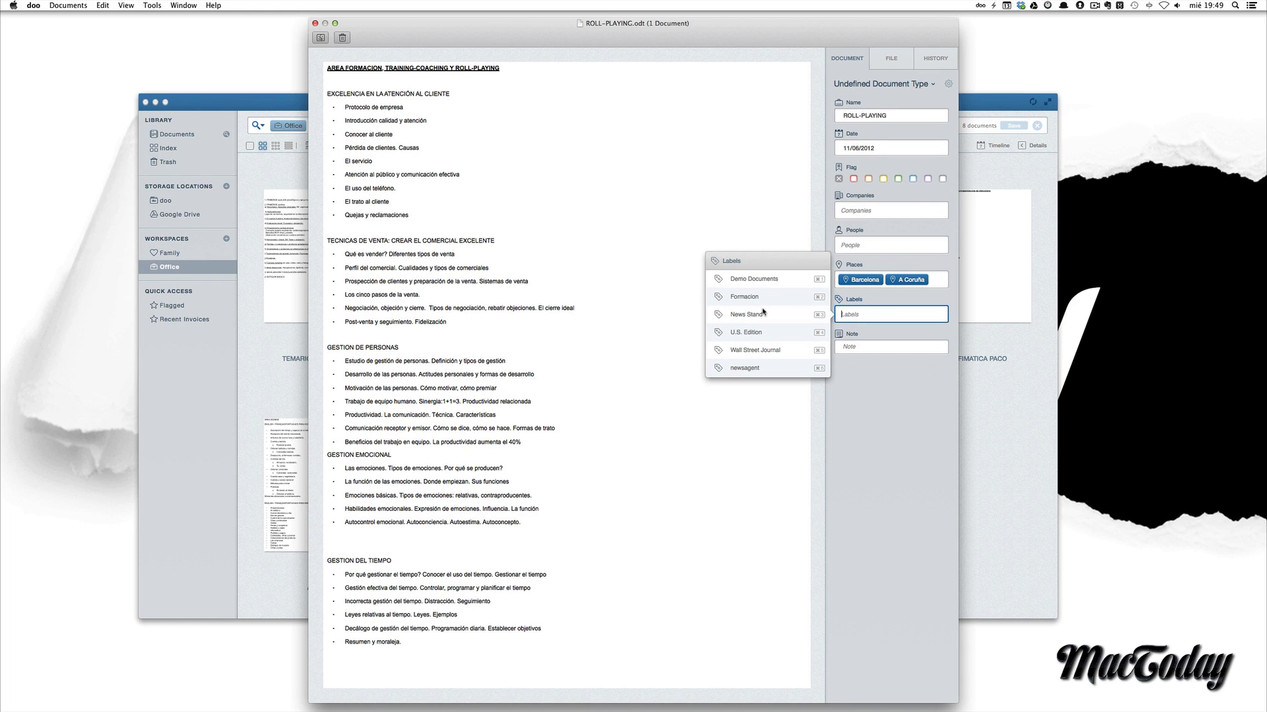
key(Escape)
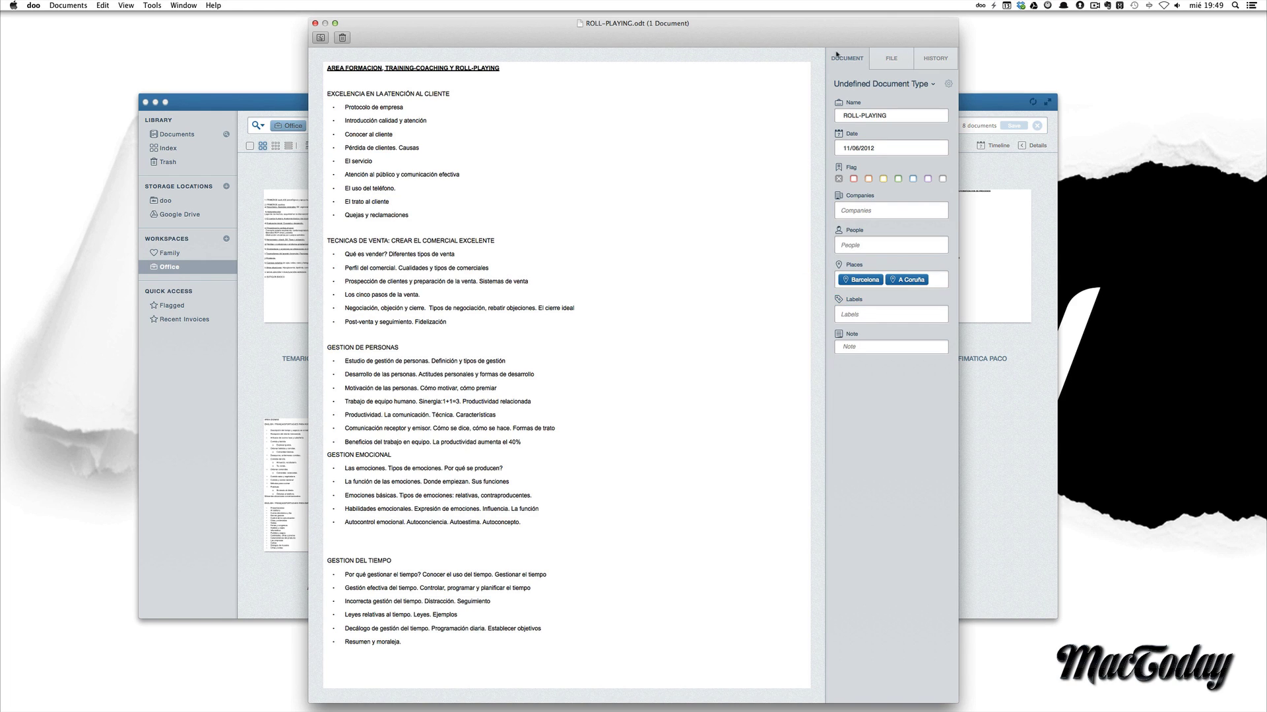
- Review the ROLL-PLAYING document's file information and change history, and close its window
click(890, 59)
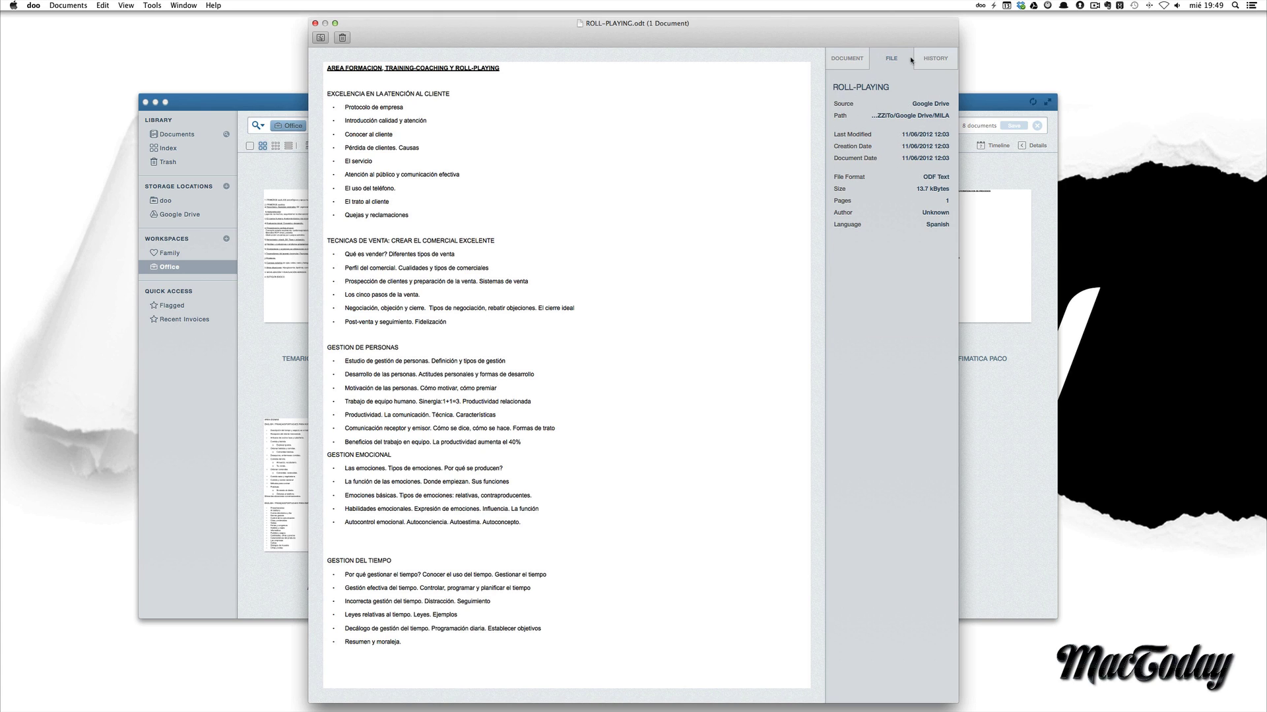
click(927, 59)
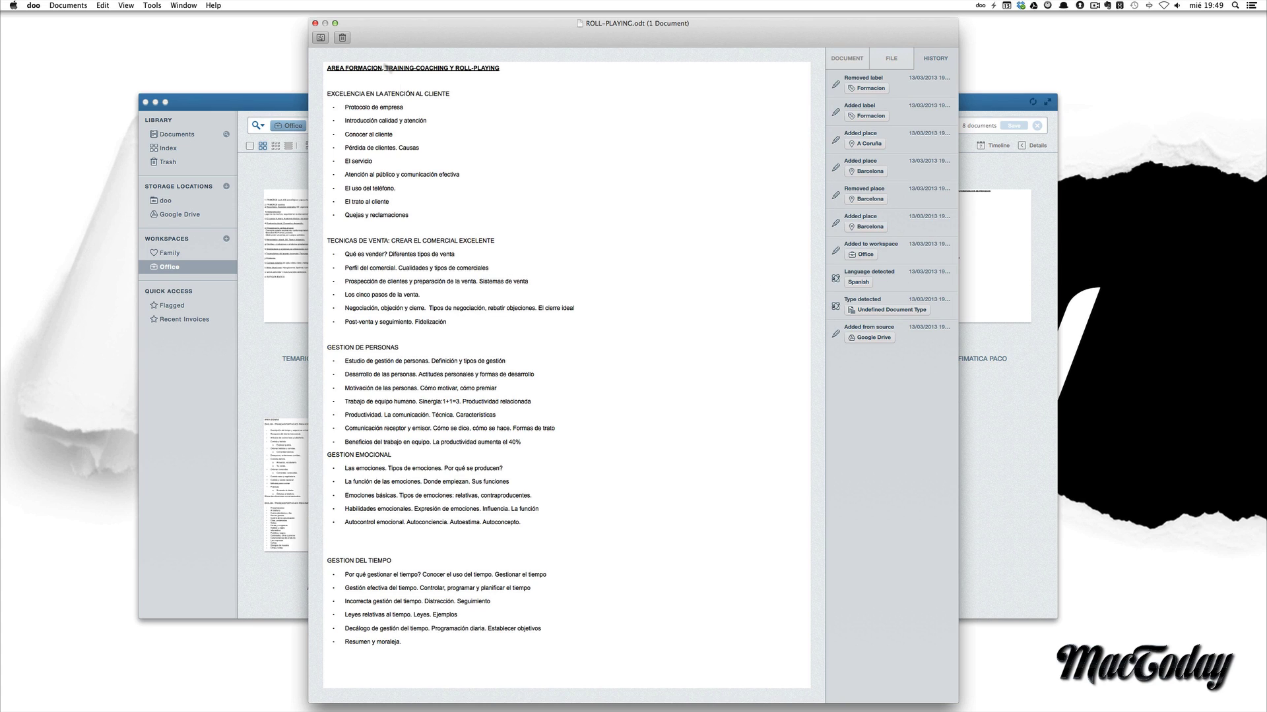
click(315, 23)
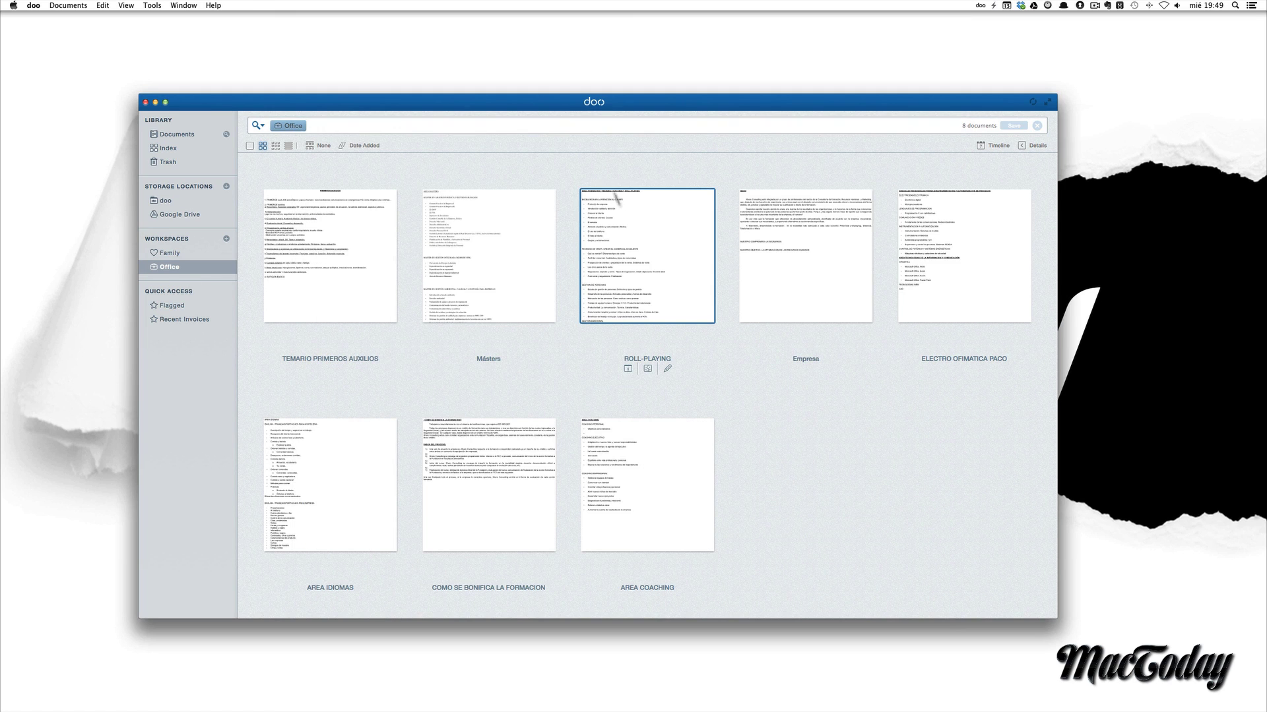
- Show the Google Drive documents, check the place suggestions for Manual_d_installacio_MACOSX, and hide the document details
click(179, 215)
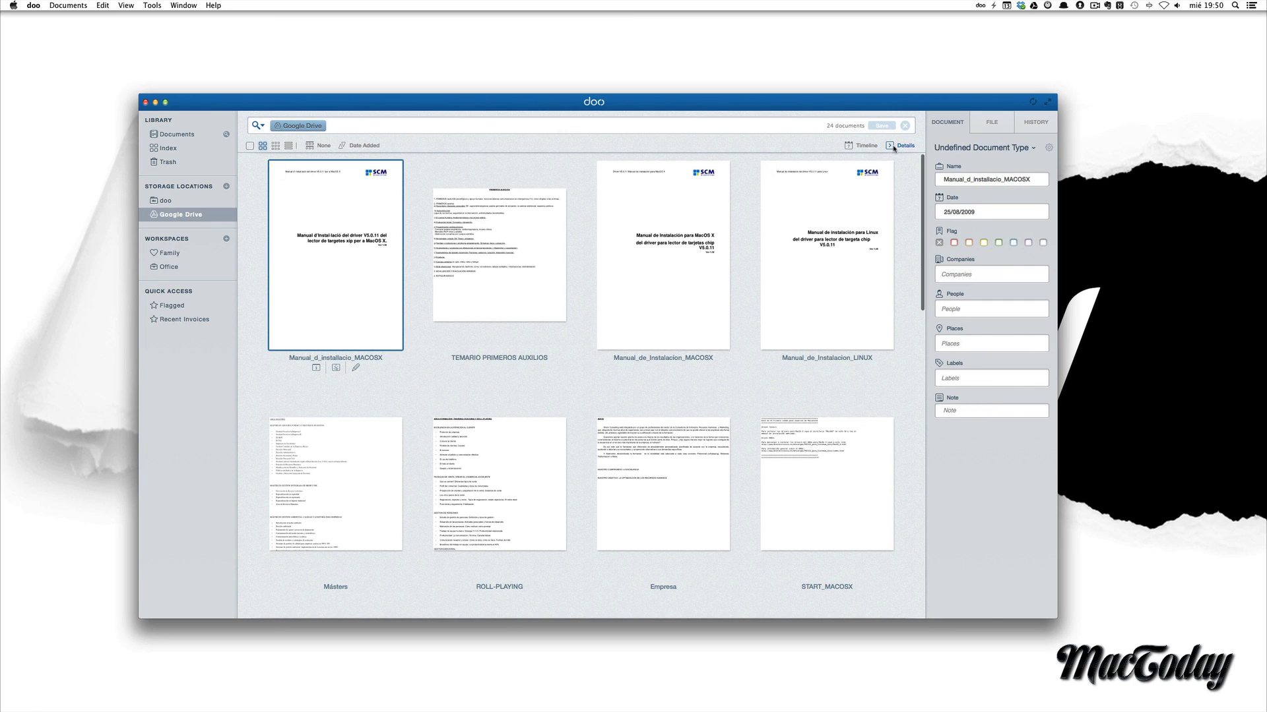
click(893, 146)
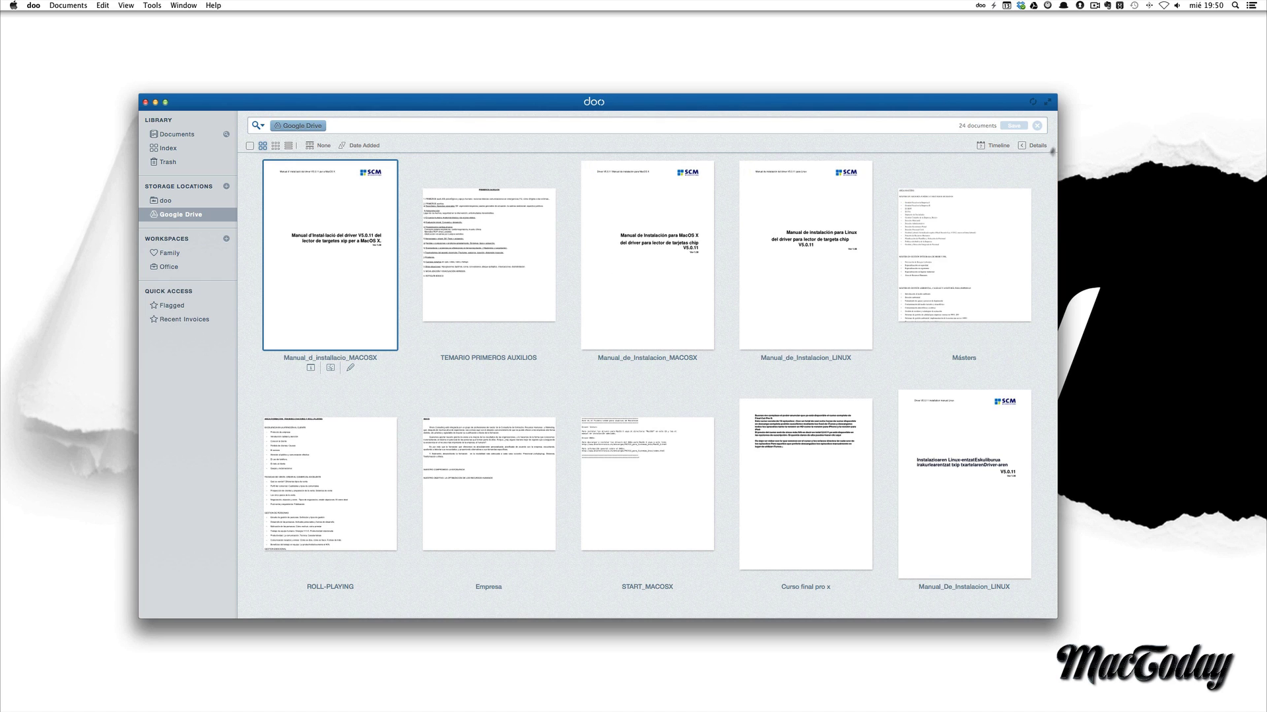
click(1029, 145)
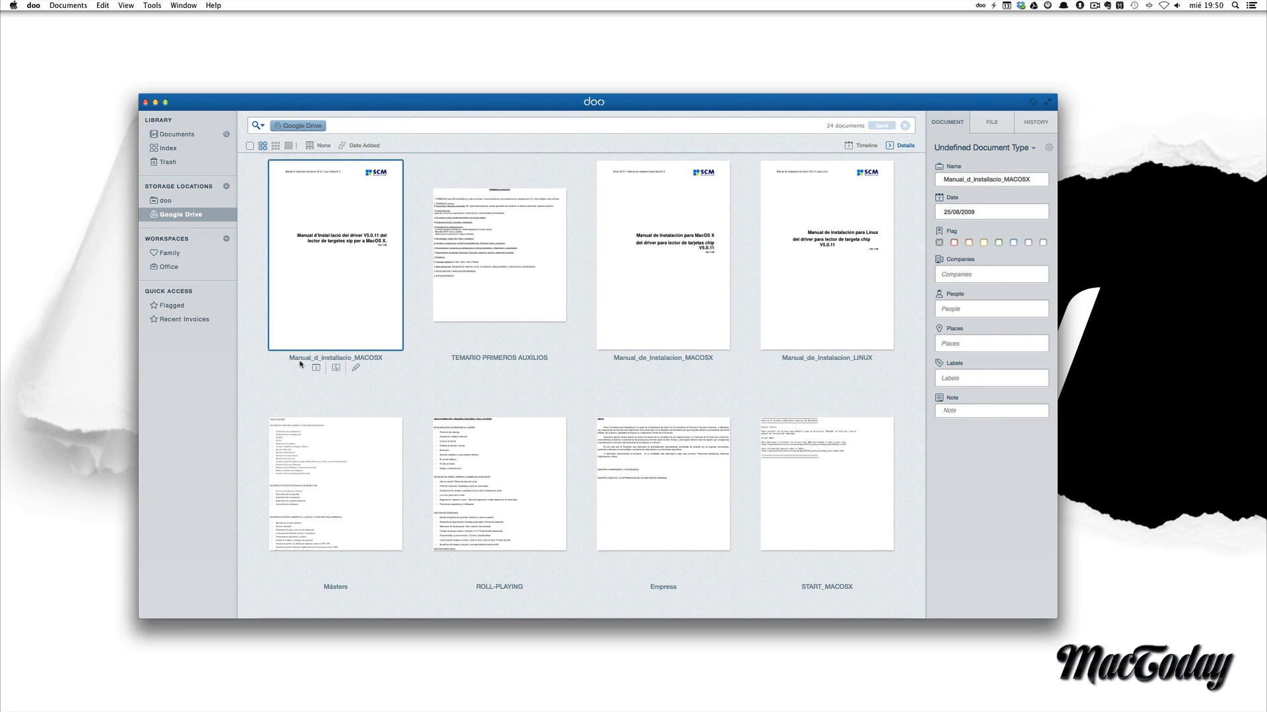
click(970, 343)
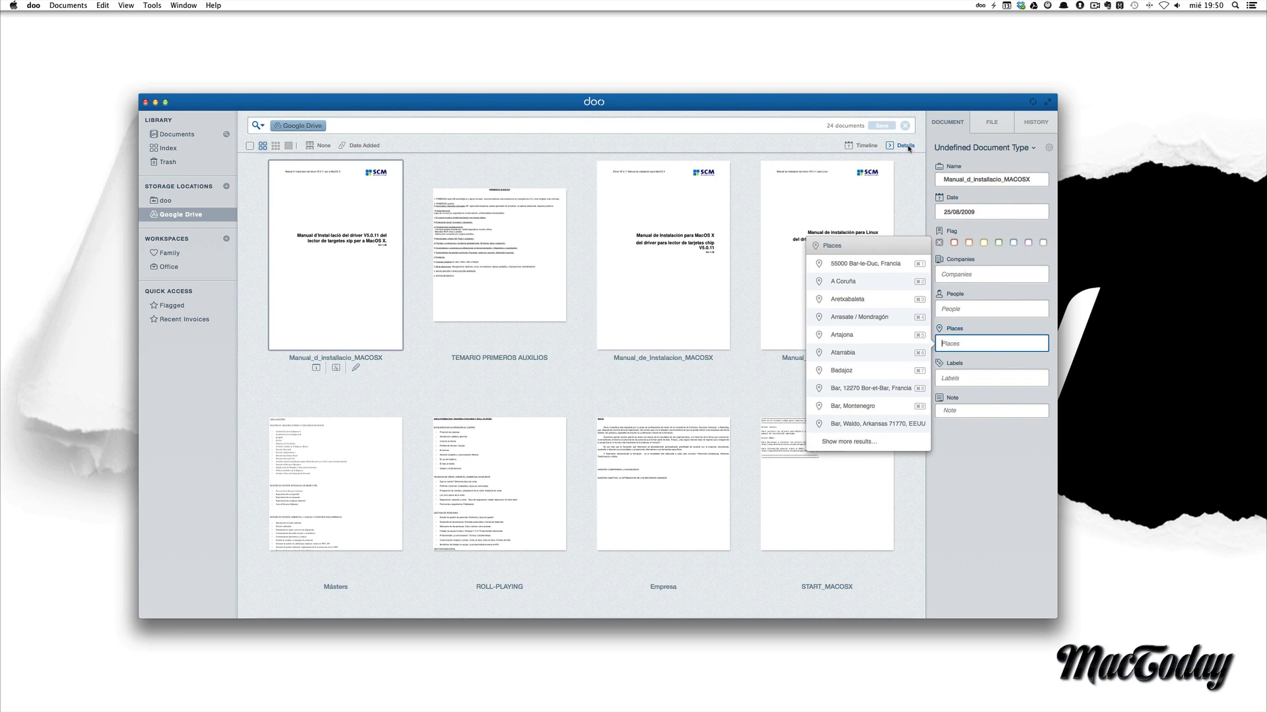
click(904, 145)
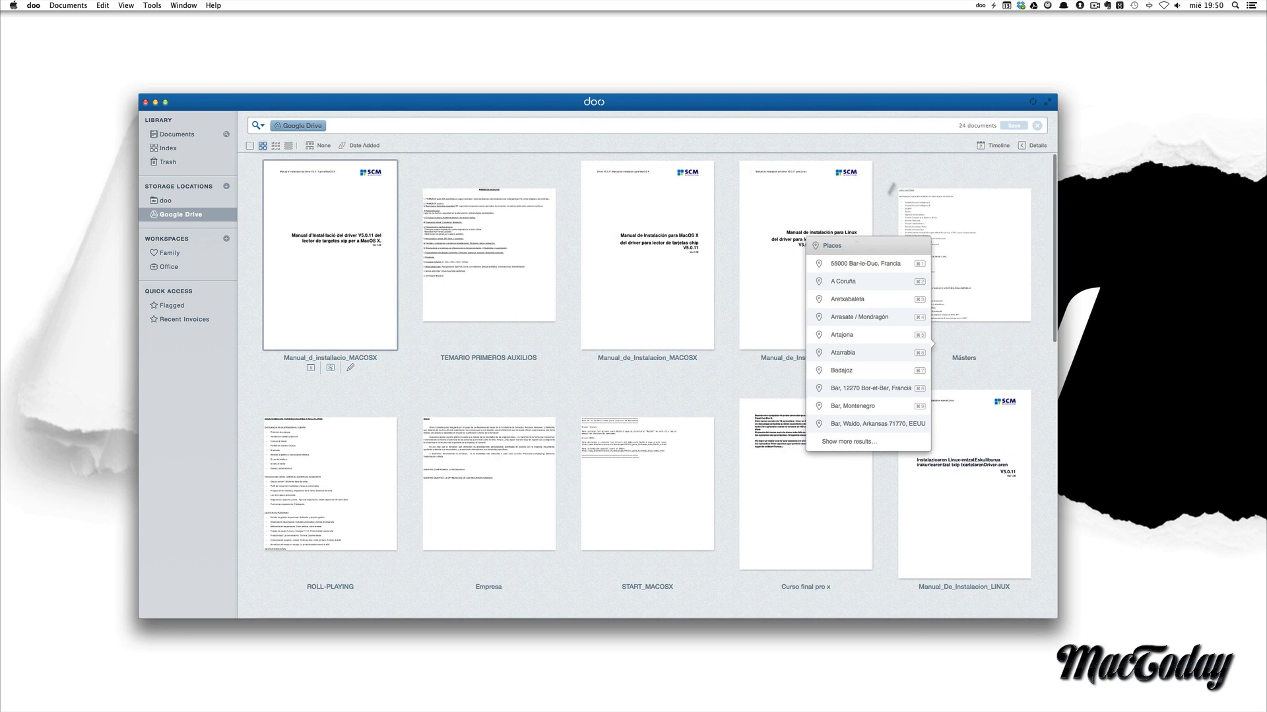
click(717, 274)
- Select the Manual_d_installacio_MACOSX document and view its quick file information
click(271, 258)
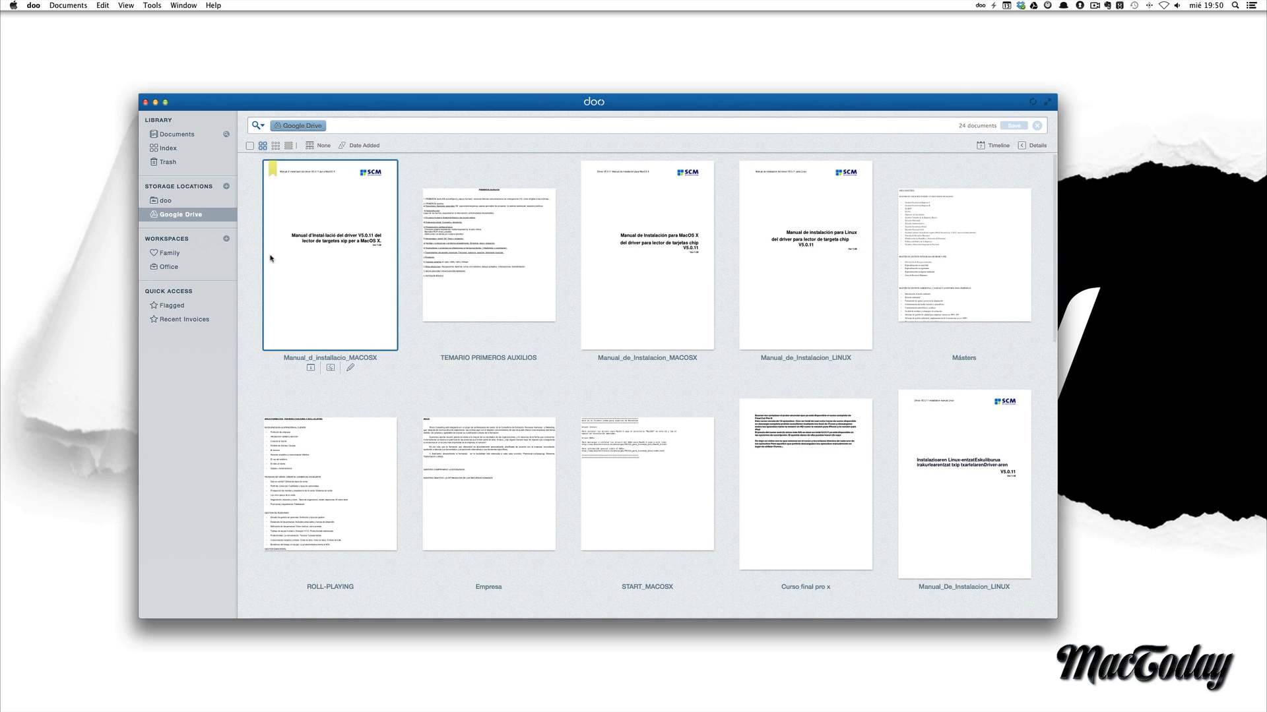
mouse_move(388, 307)
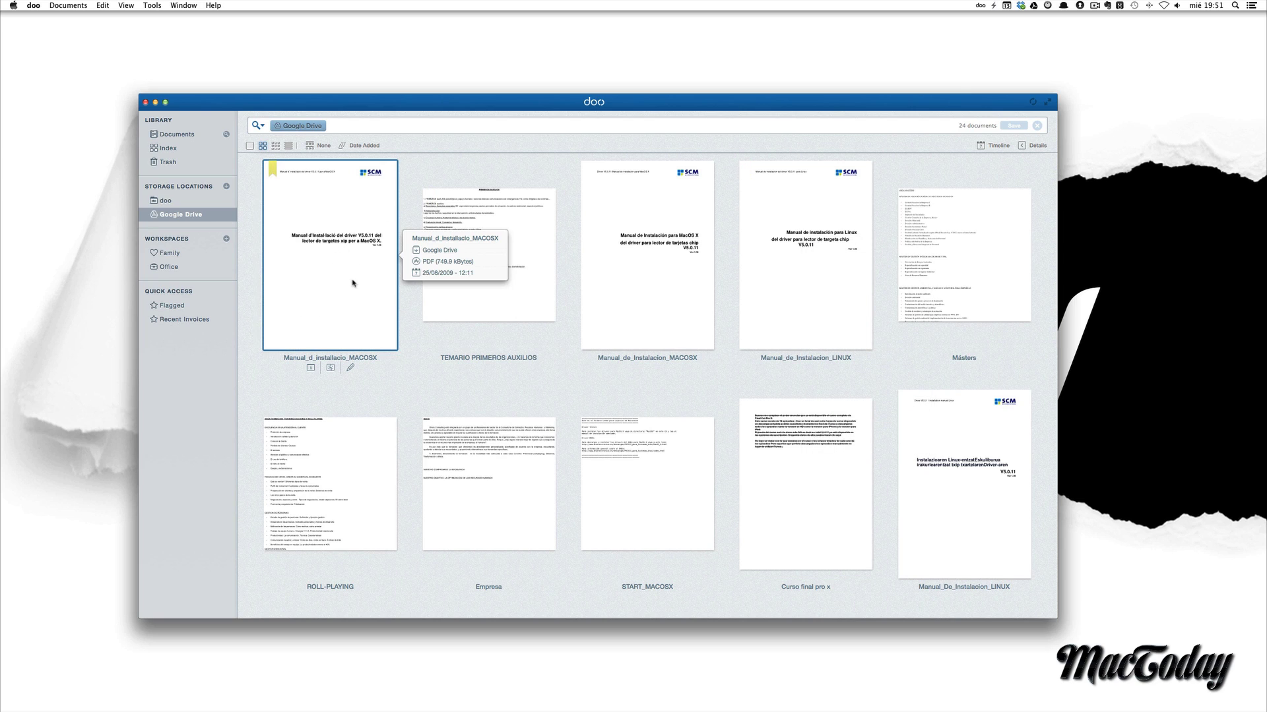
- Show the timeline and filter the Google Drive documents by June 2012, July 2012 and finally May 2012
mouse_move(370, 258)
click(994, 147)
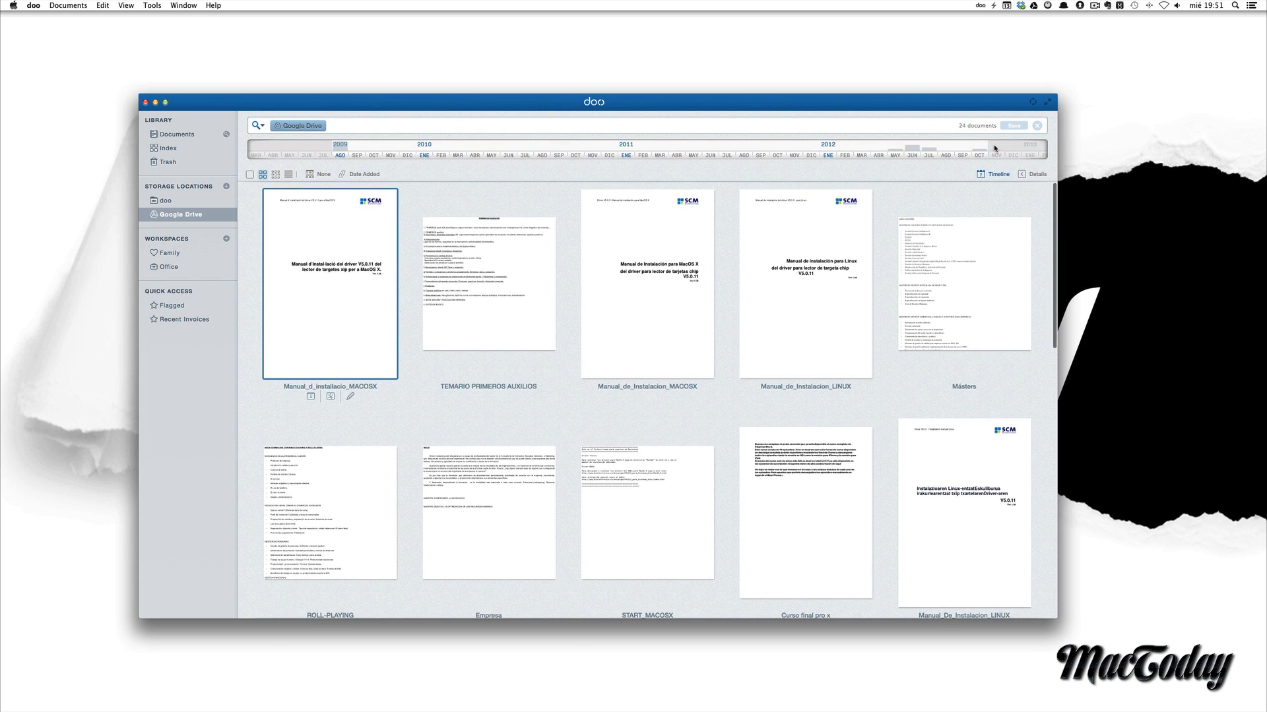
click(336, 148)
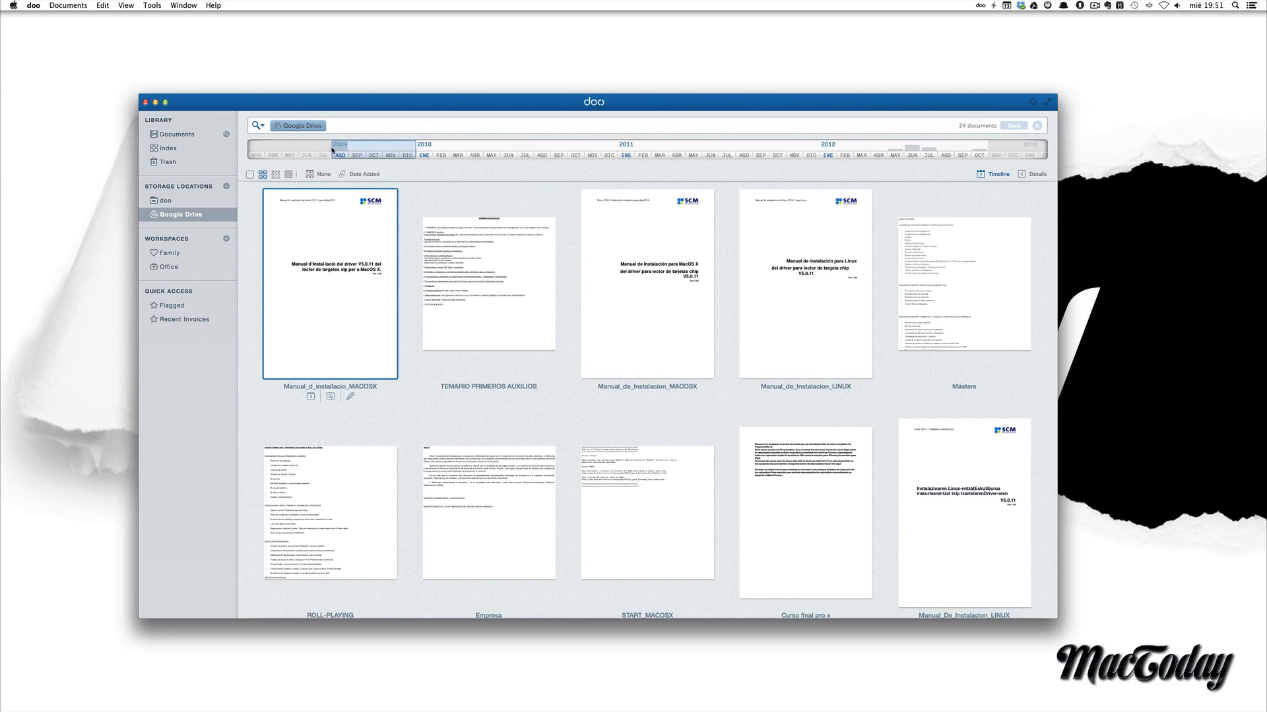
click(909, 147)
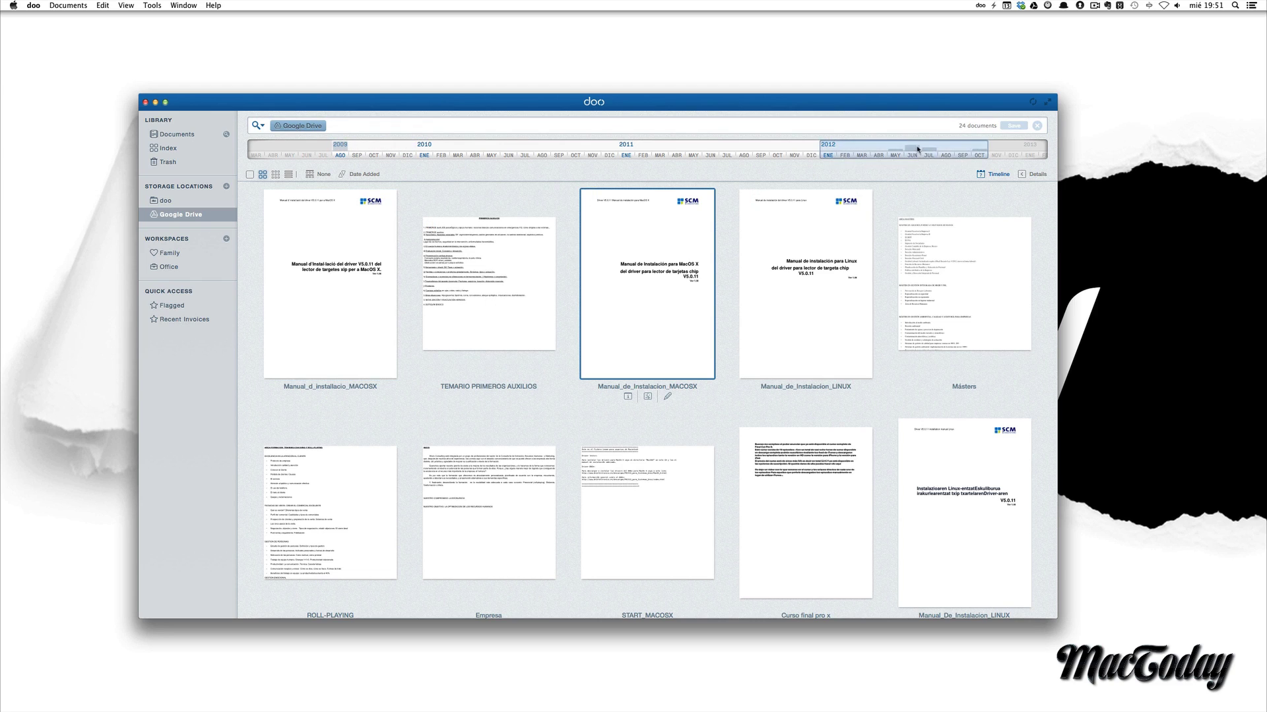
click(912, 154)
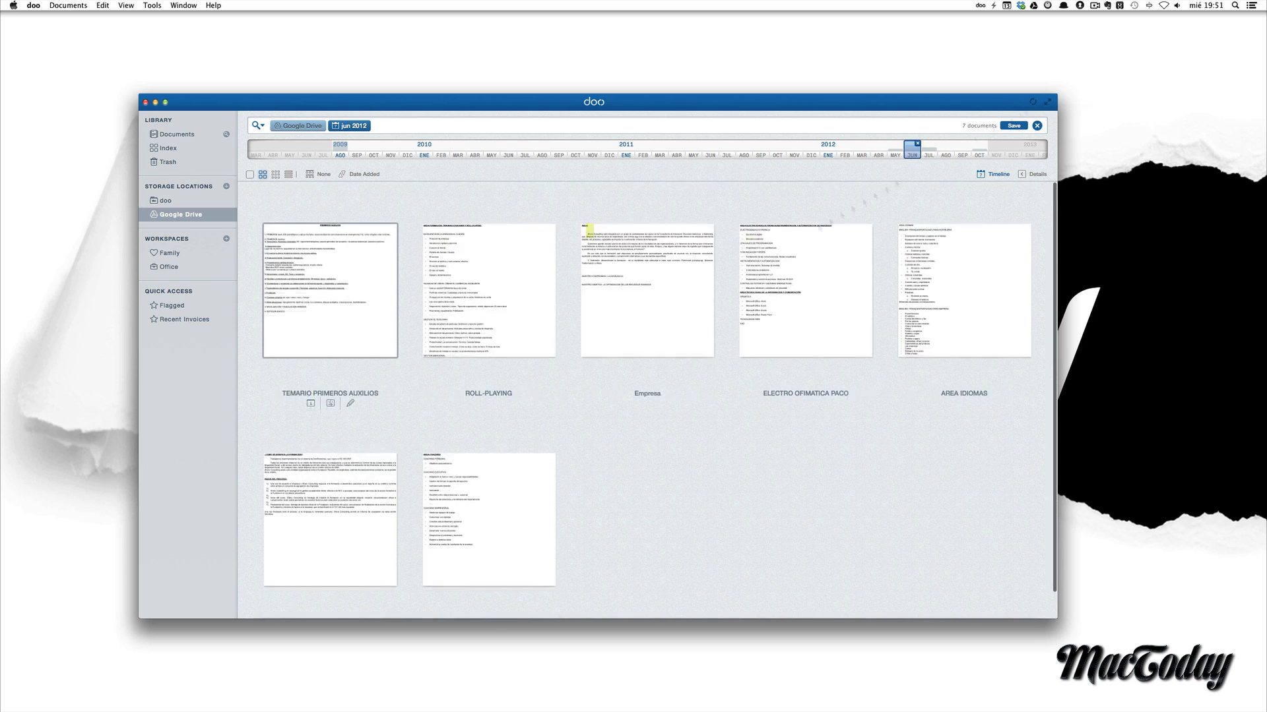
click(926, 155)
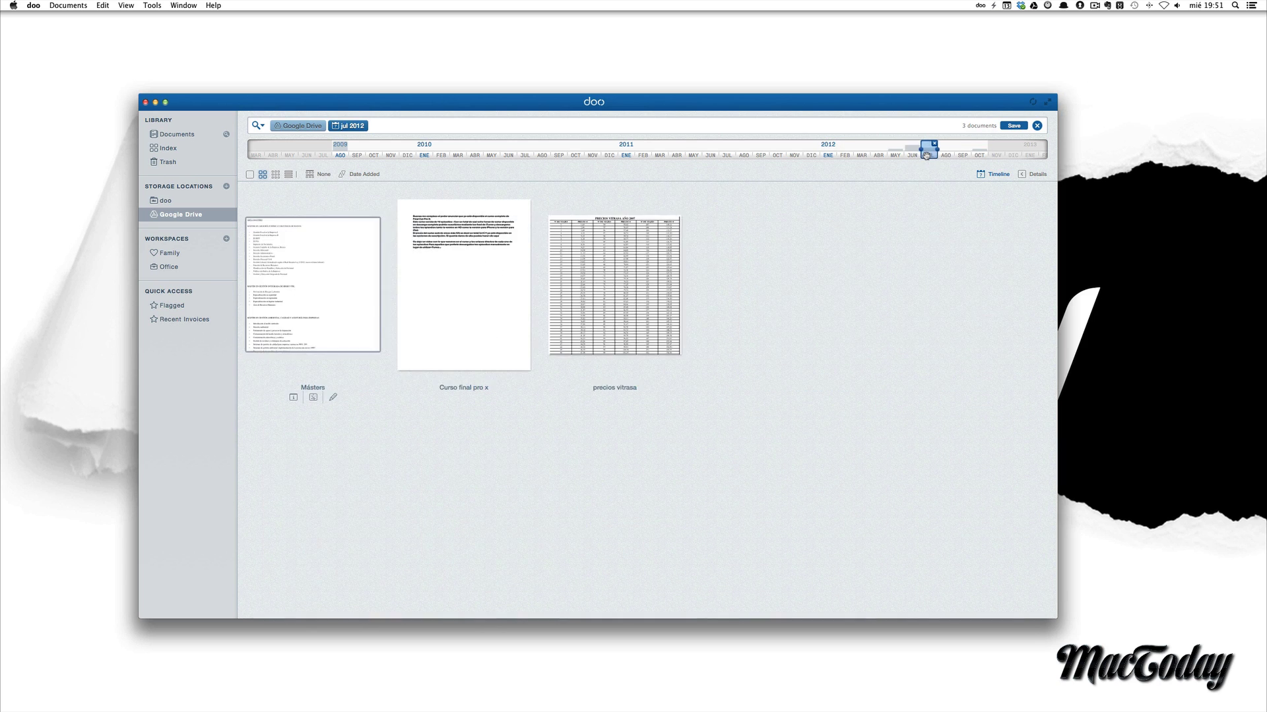
click(891, 157)
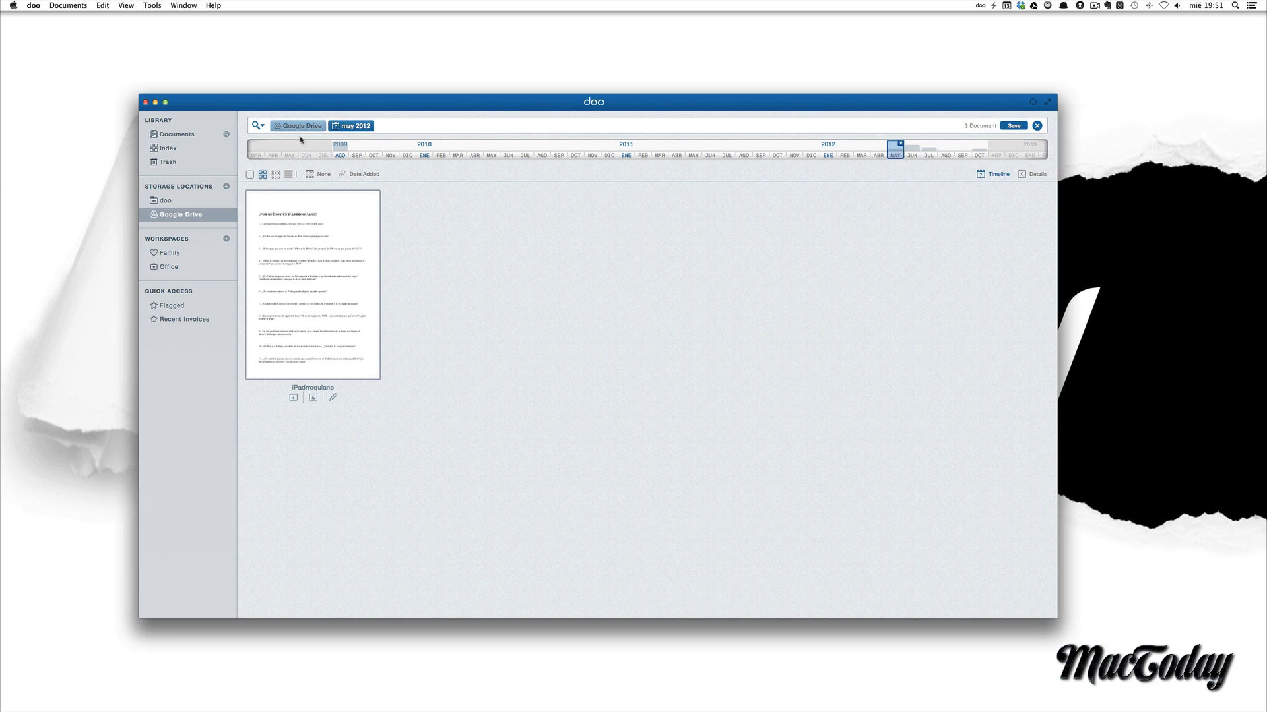
- Save the May 2012 Google Drive filter as a quick access entry with its suggested name, and delete that entry
mouse_move(339, 132)
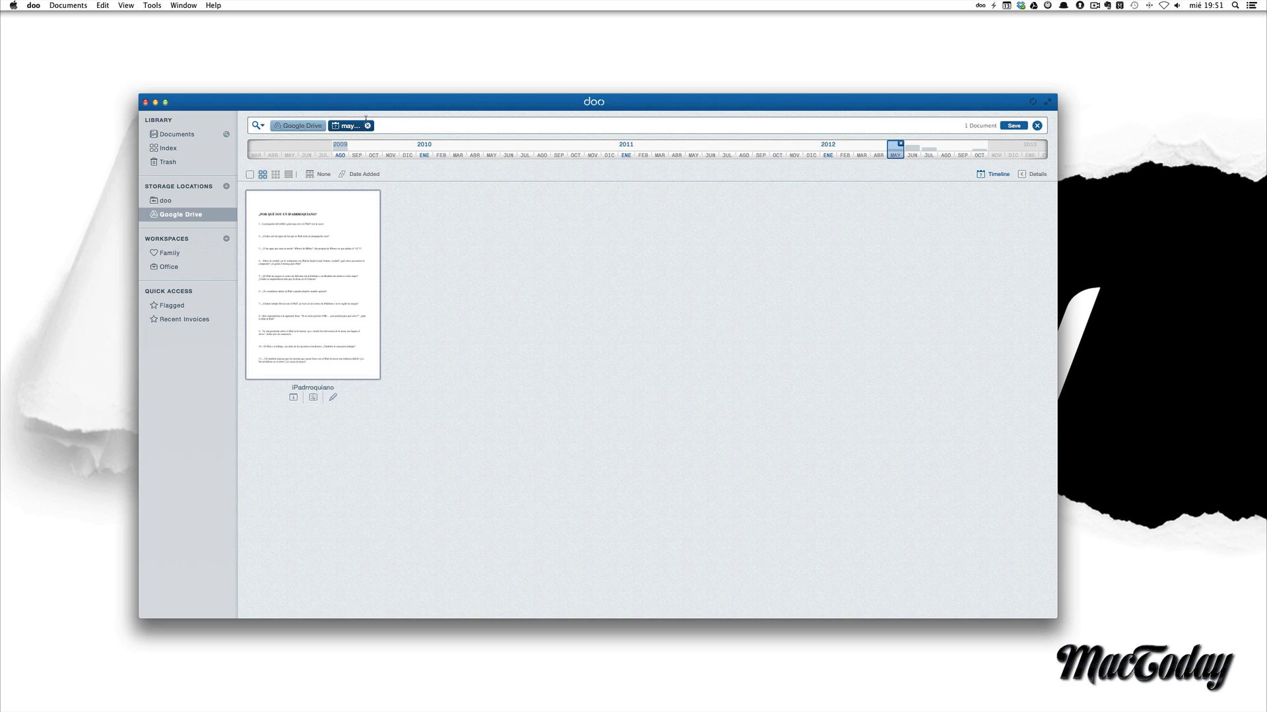
click(1014, 126)
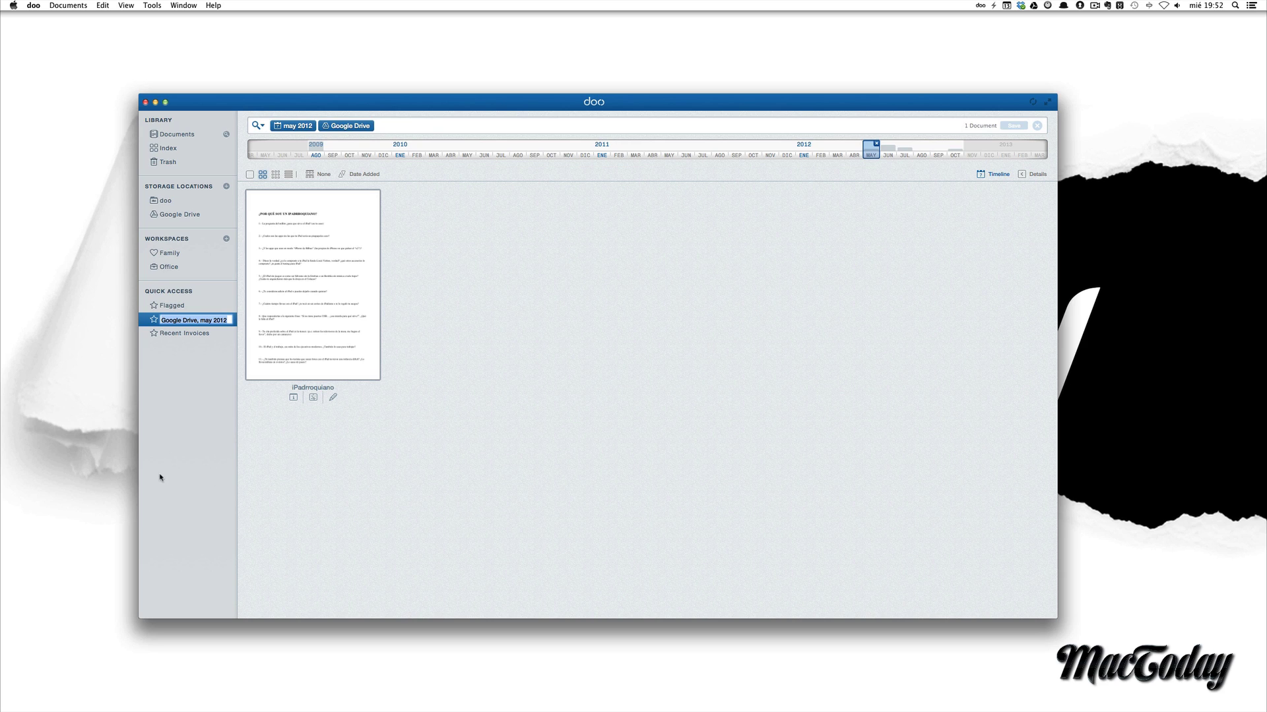
key(Return)
right_click(200, 322)
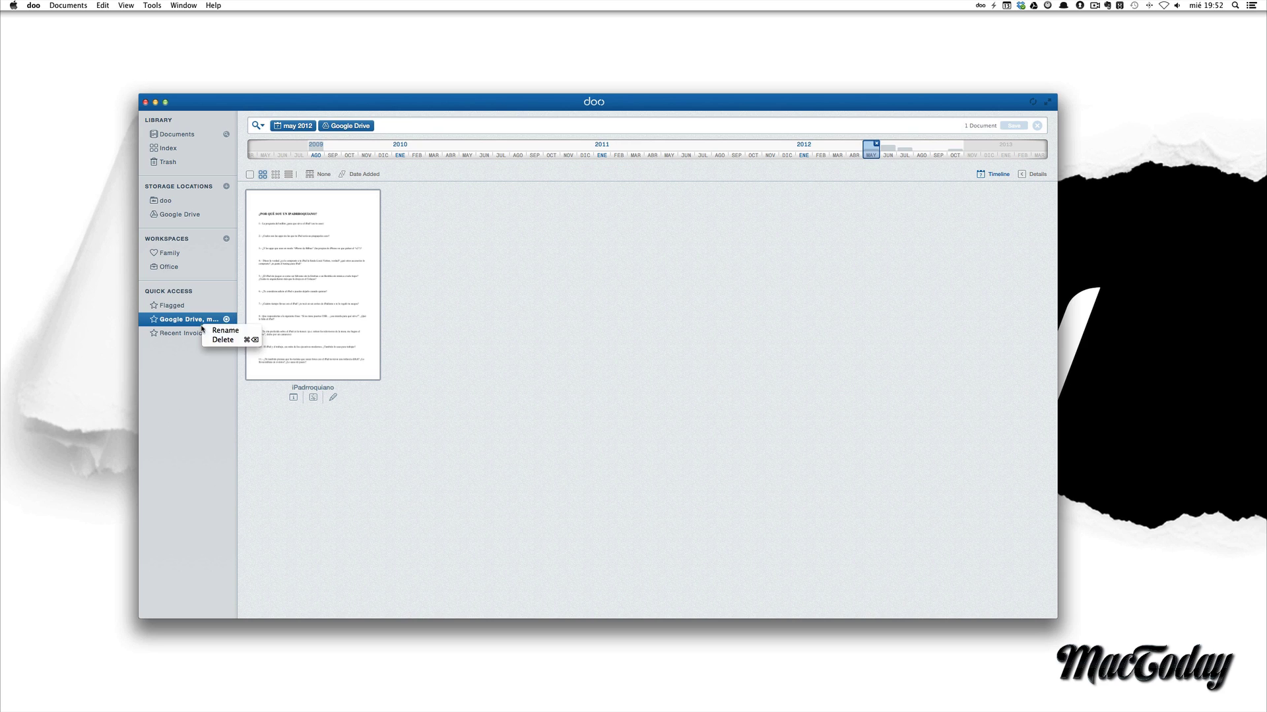
click(223, 338)
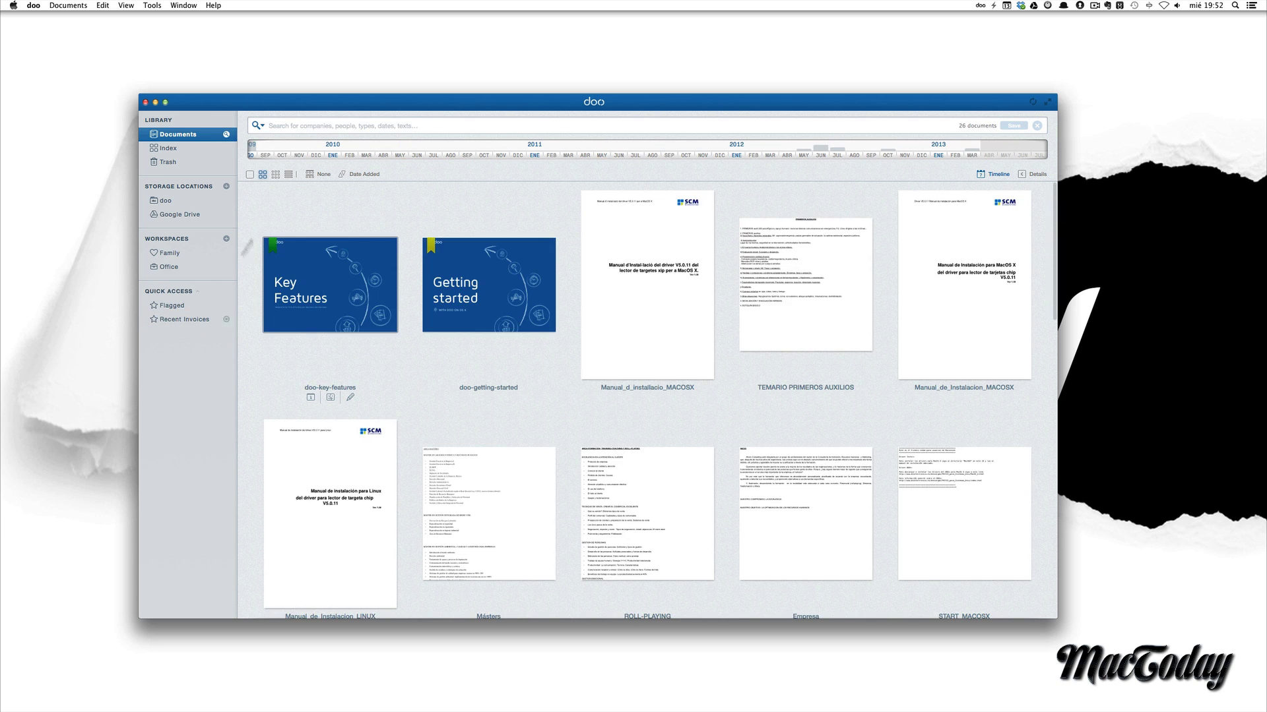
- Rename the Family workspace as Famila
click(151, 254)
click(173, 268)
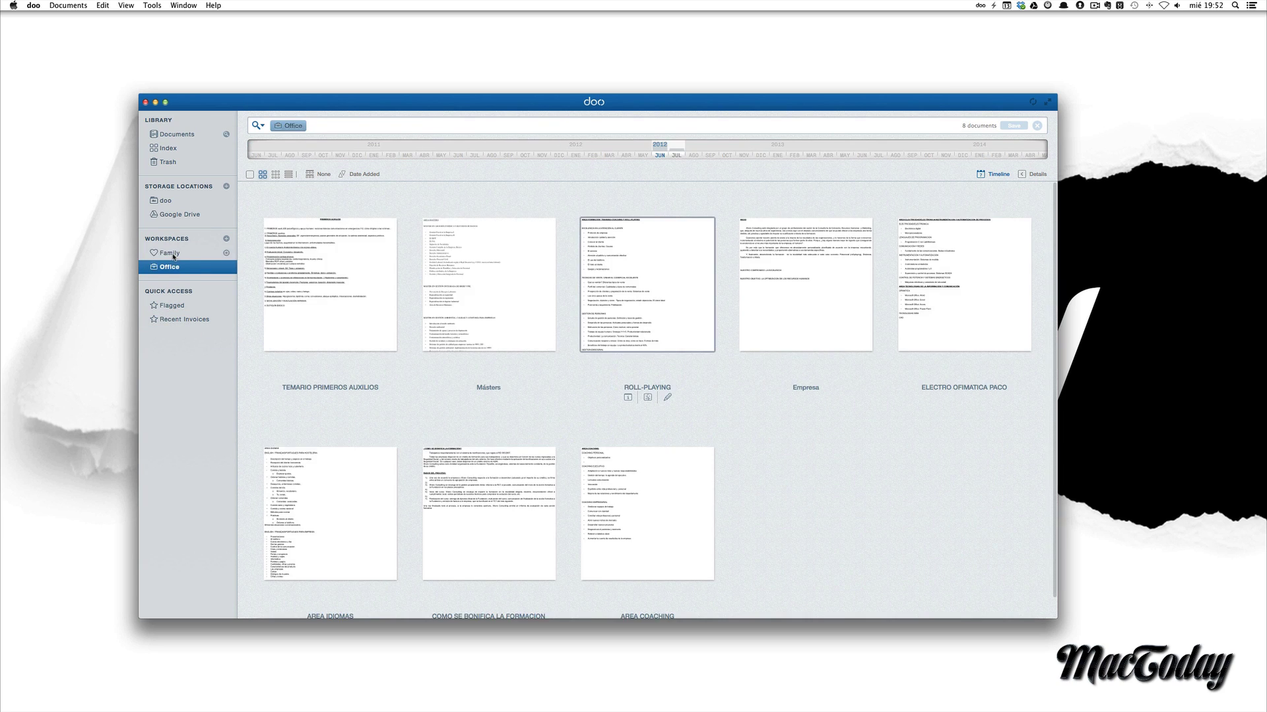
click(174, 255)
right_click(174, 256)
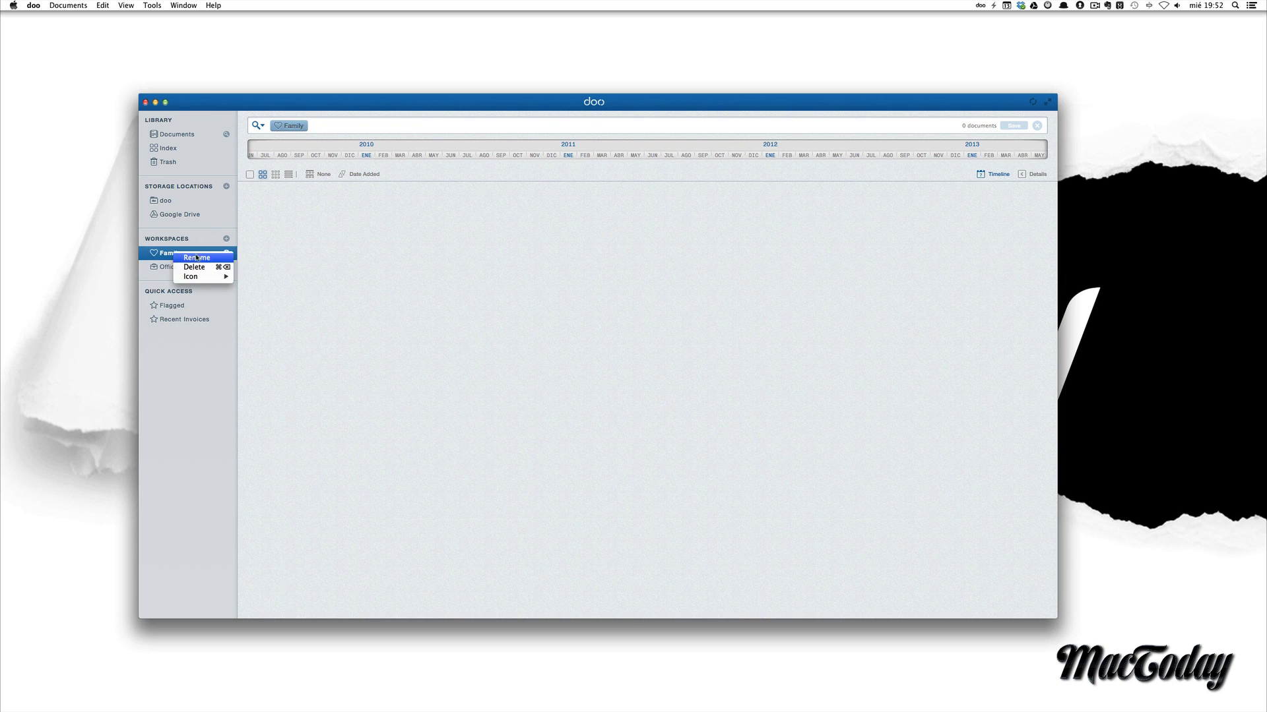
click(189, 258)
click(188, 253)
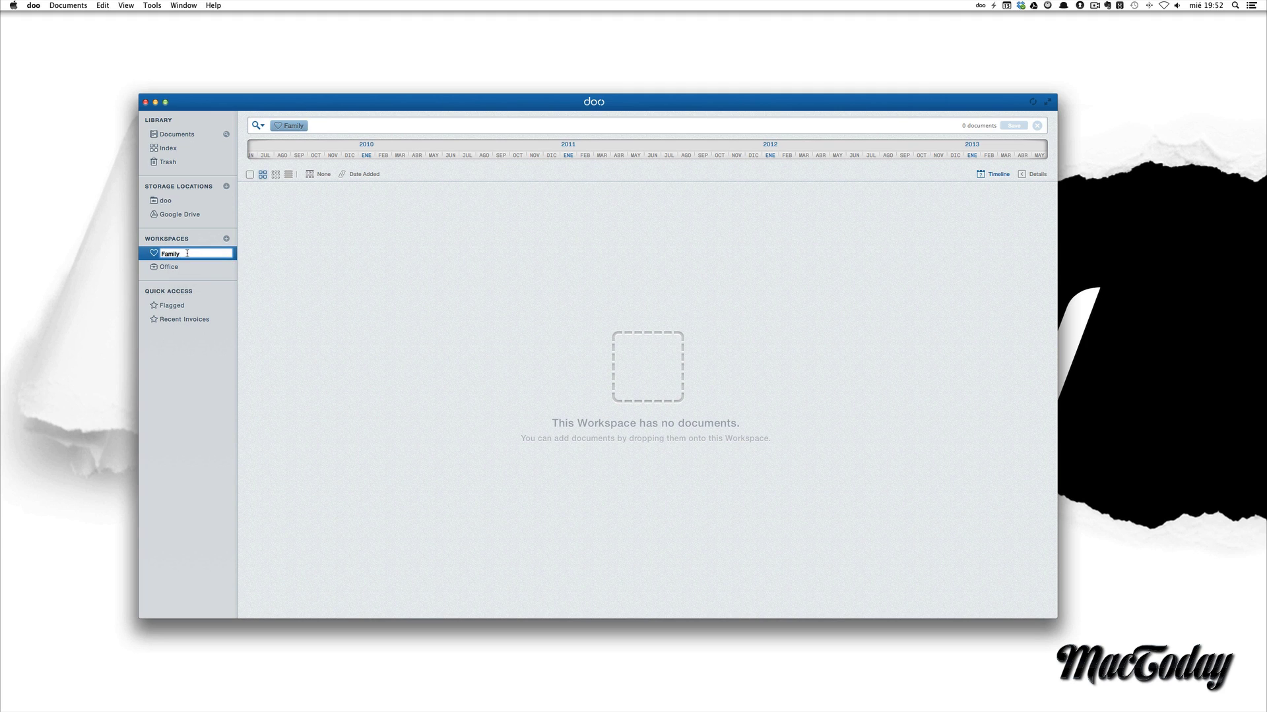
key(Return)
- Rename the Office workspace as Trabajo and assign it a different icon
right_click(171, 272)
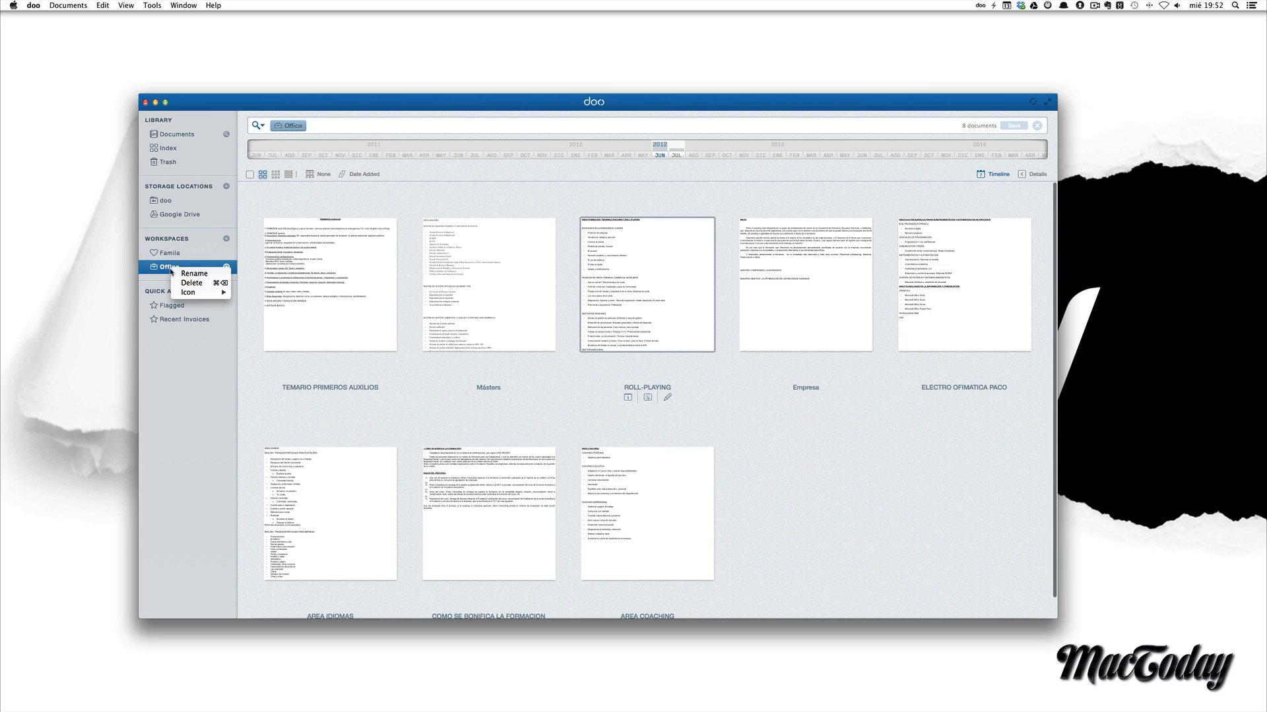
click(201, 277)
text(Trabajo)
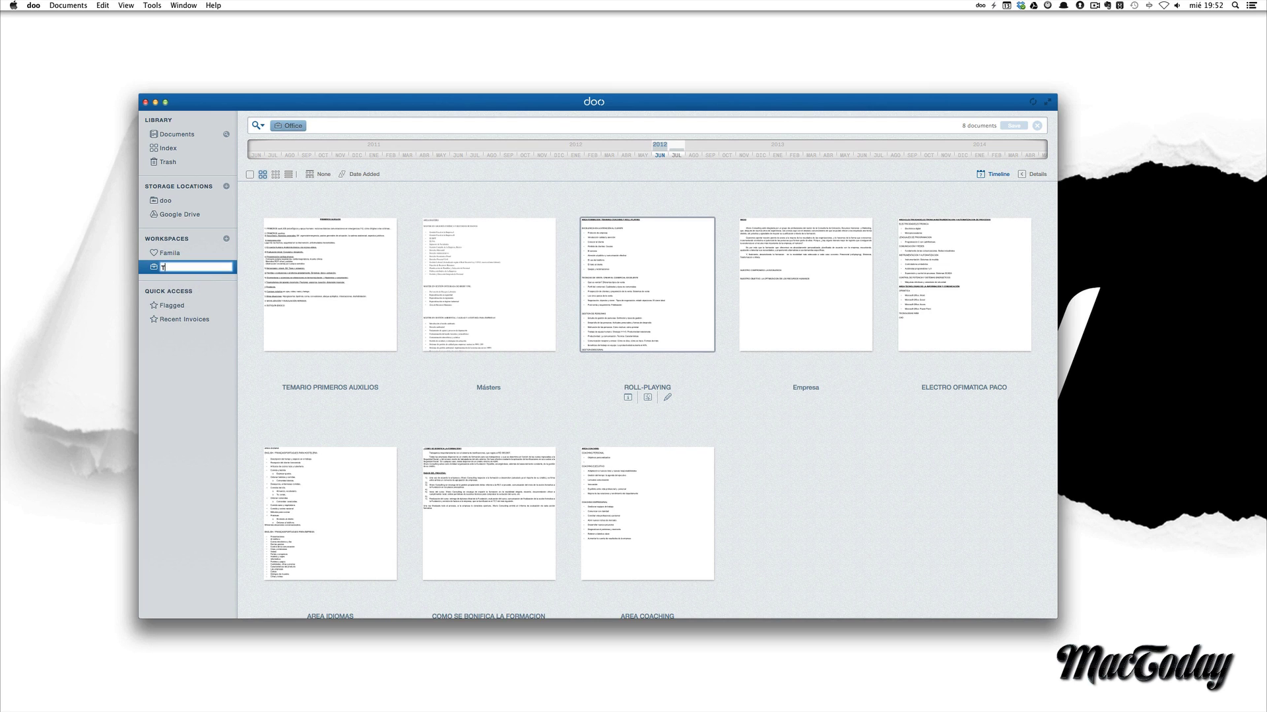
key(Return)
click(225, 267)
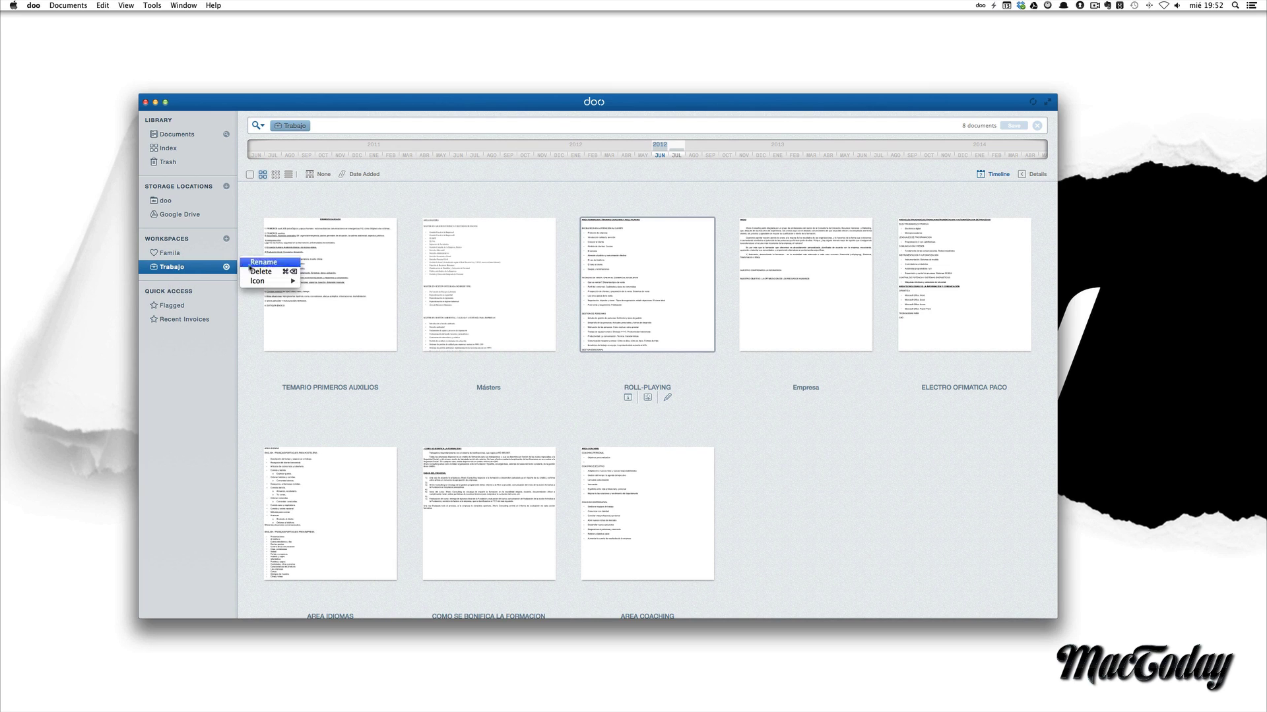
mouse_move(265, 282)
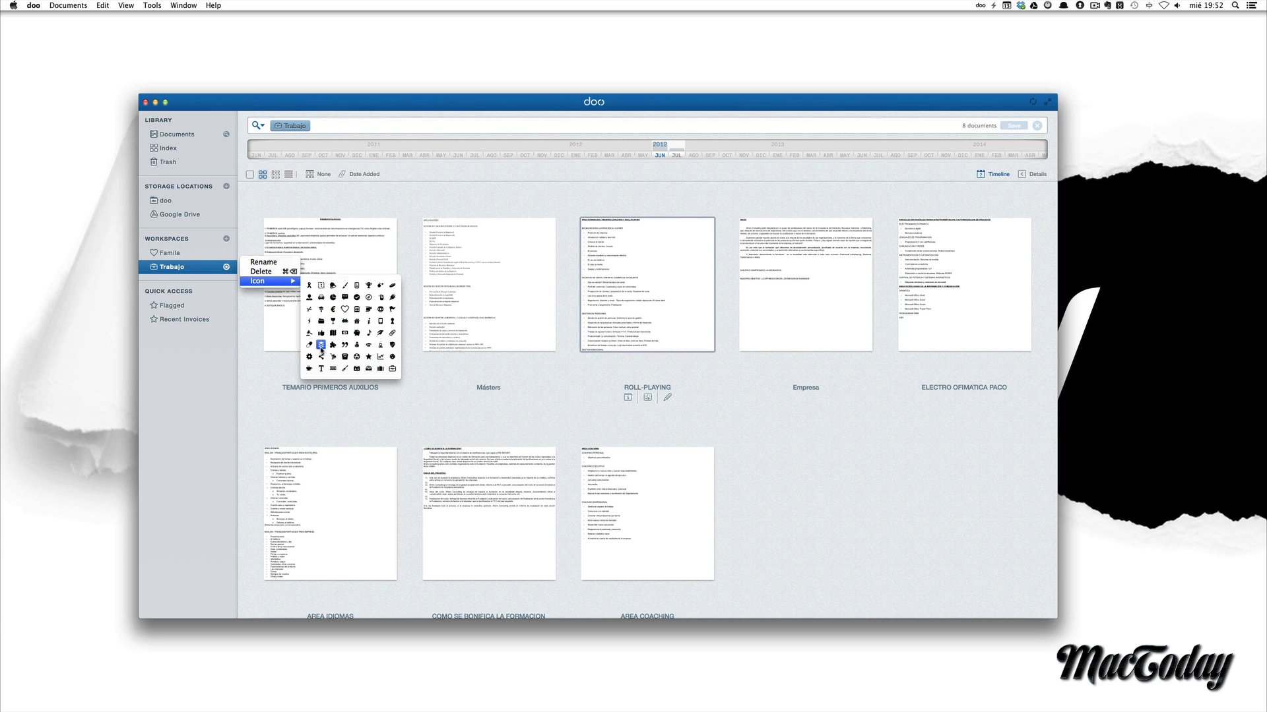
click(321, 344)
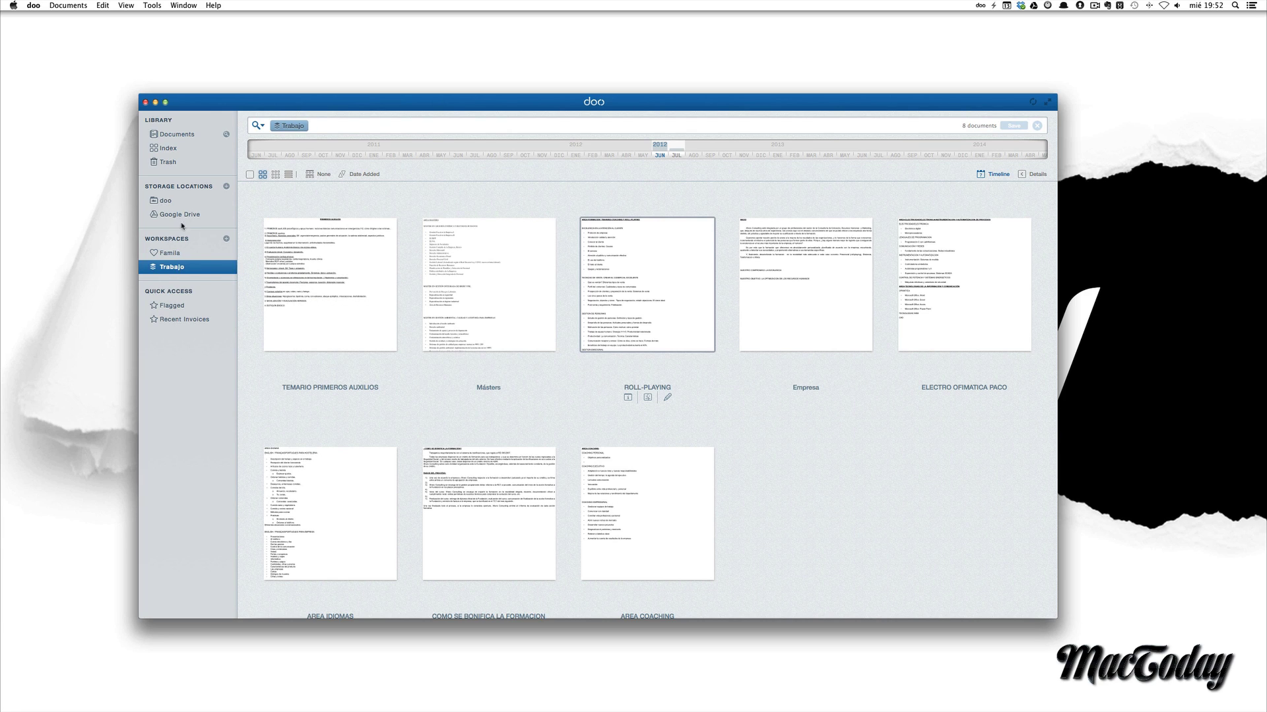
- Open the library index and review its companies, document types, file formats, labels, places and storage locations
click(163, 149)
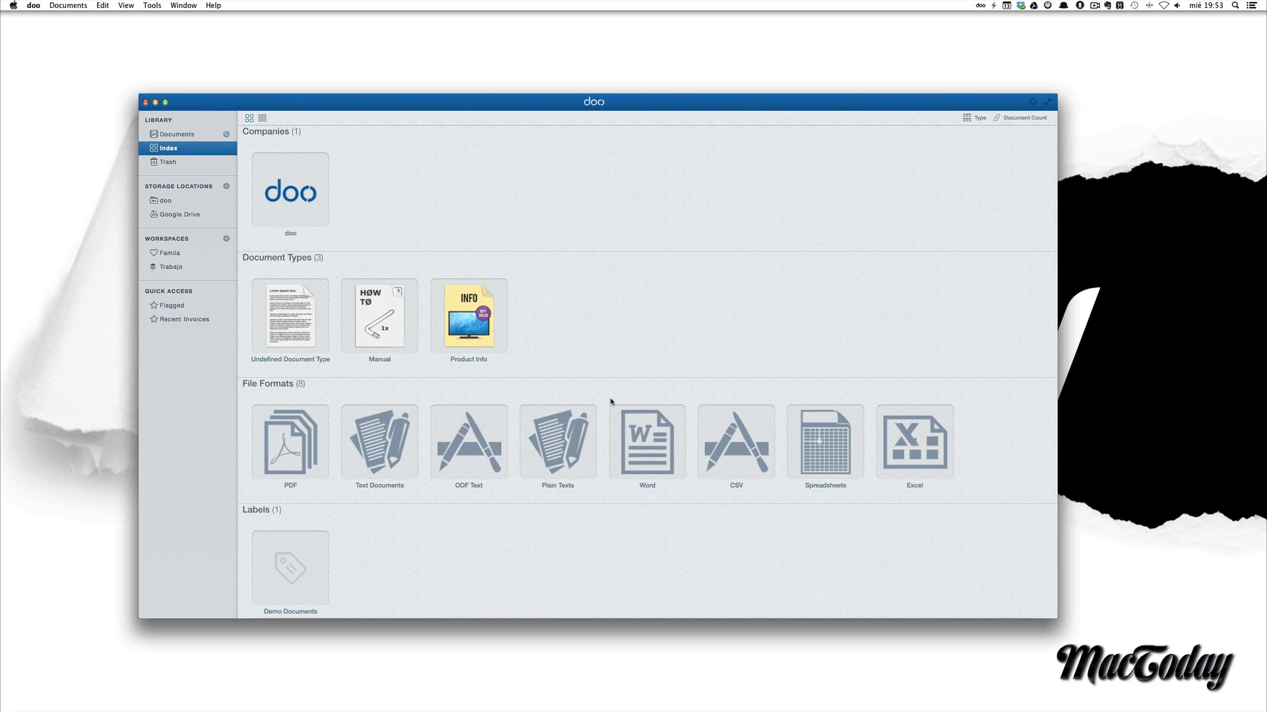
scroll(610, 401, down, 5)
scroll(611, 401, down, 2)
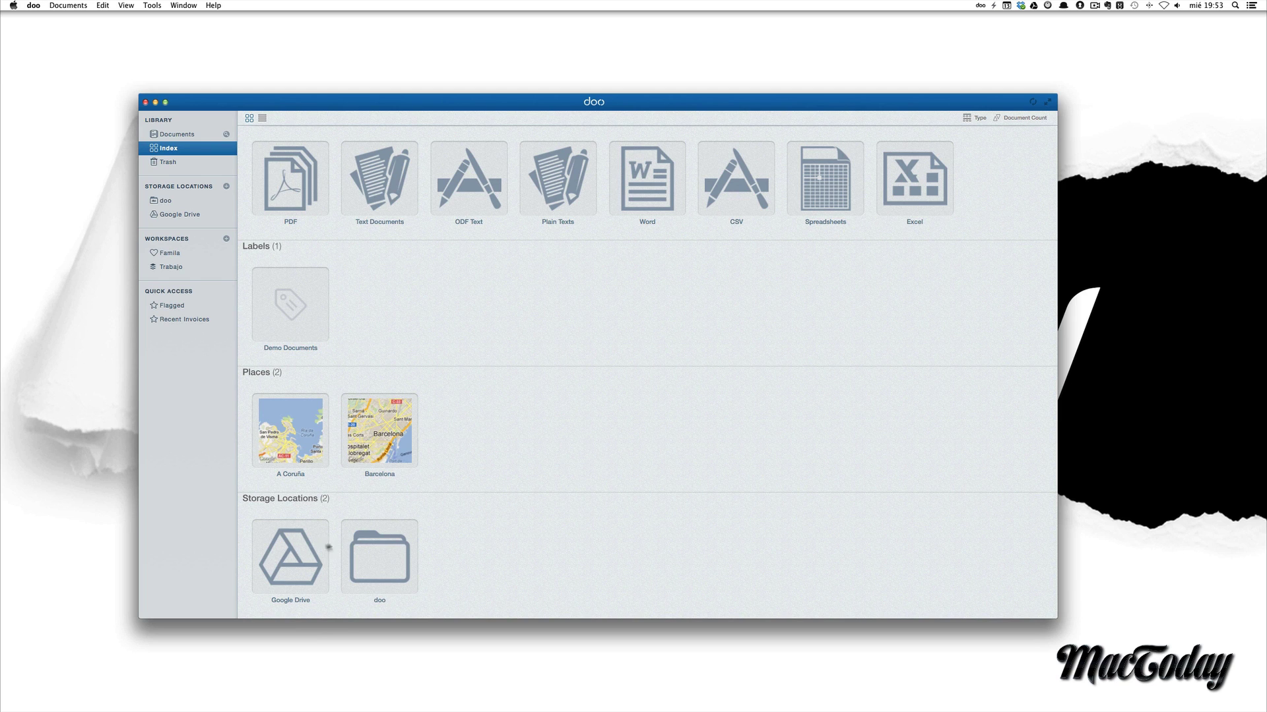
scroll(350, 325, up, 4)
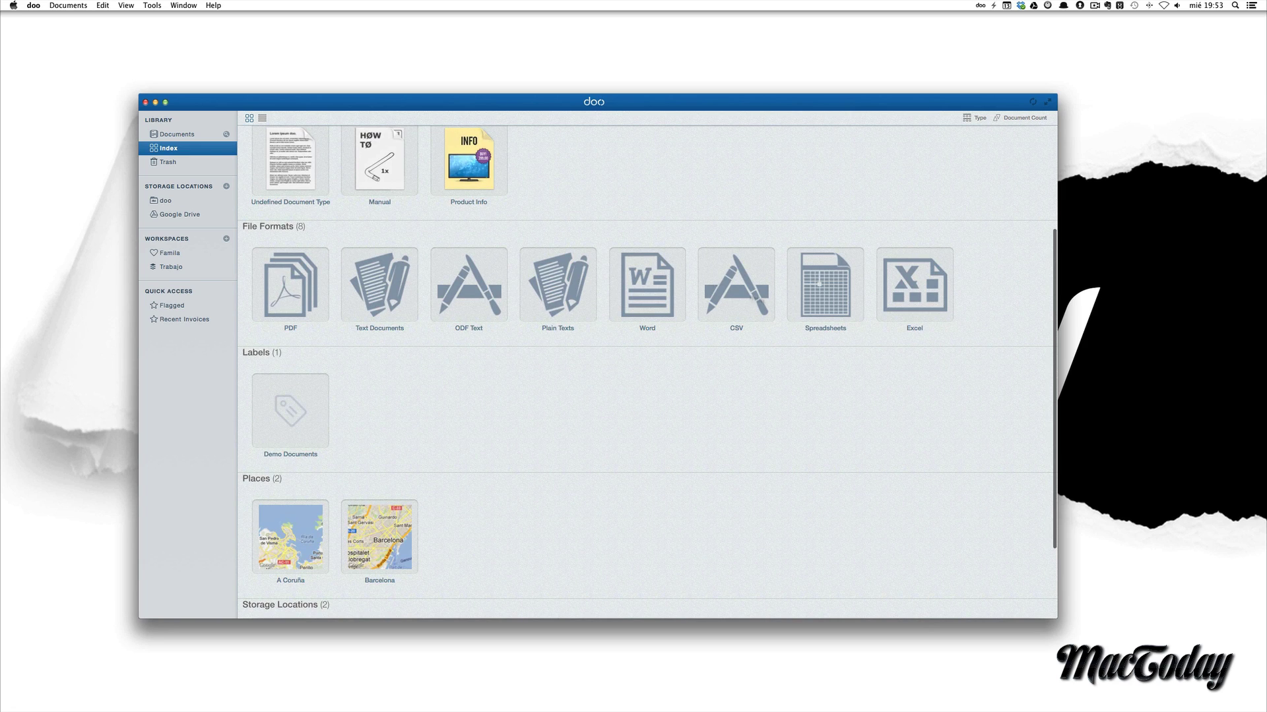
scroll(268, 227, up, 5)
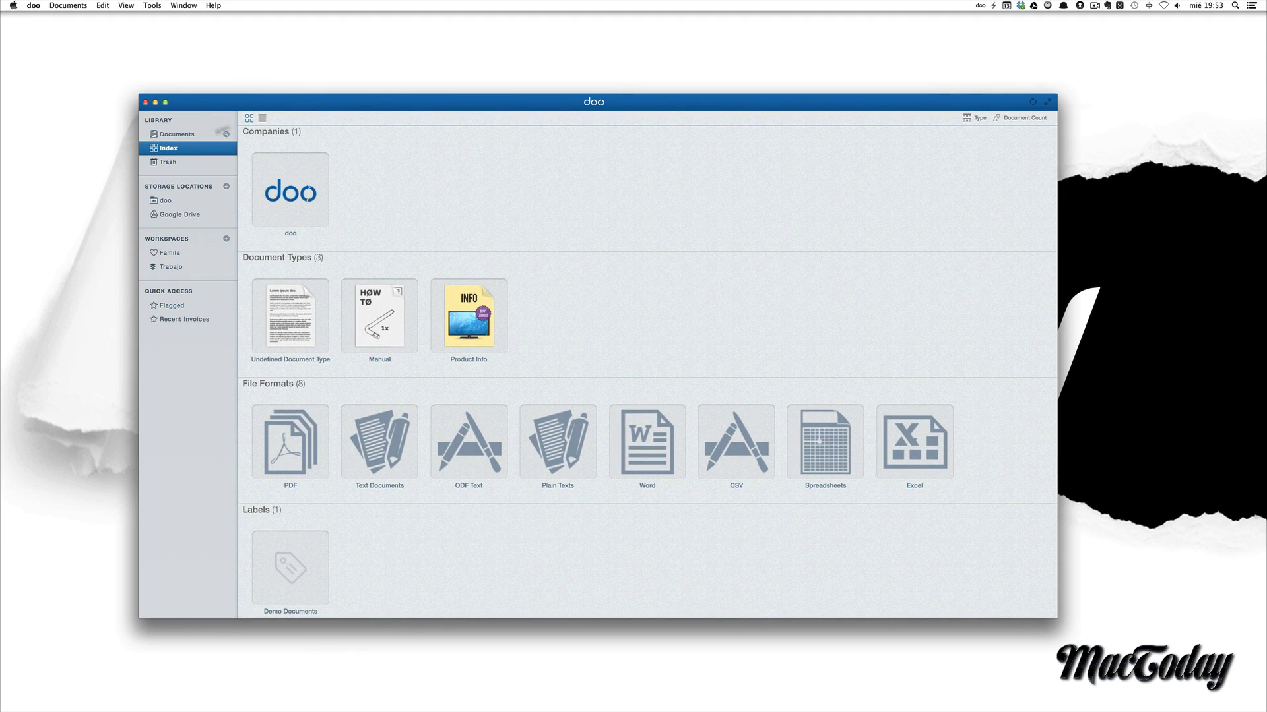
- Display the index as a list and look through its categories and their document counts
click(262, 119)
scroll(399, 276, down, 2)
scroll(399, 275, up, 2)
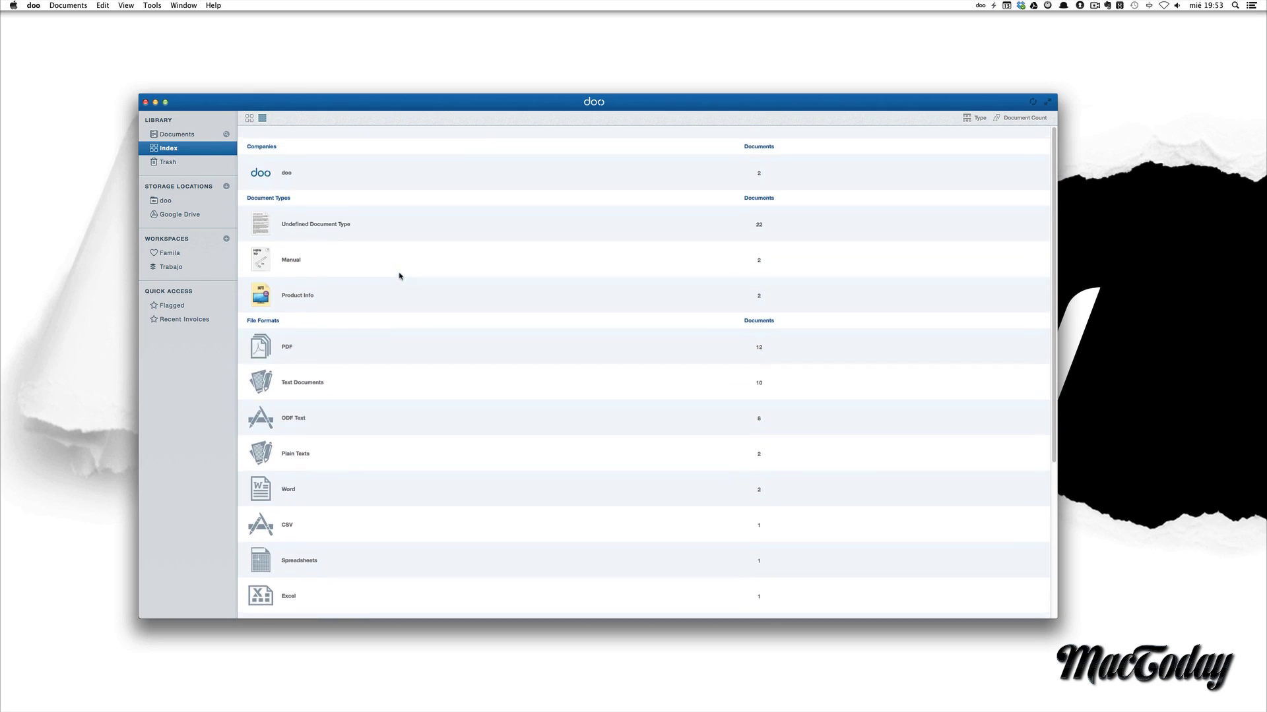
scroll(399, 275, down, 4)
scroll(399, 276, up, 3)
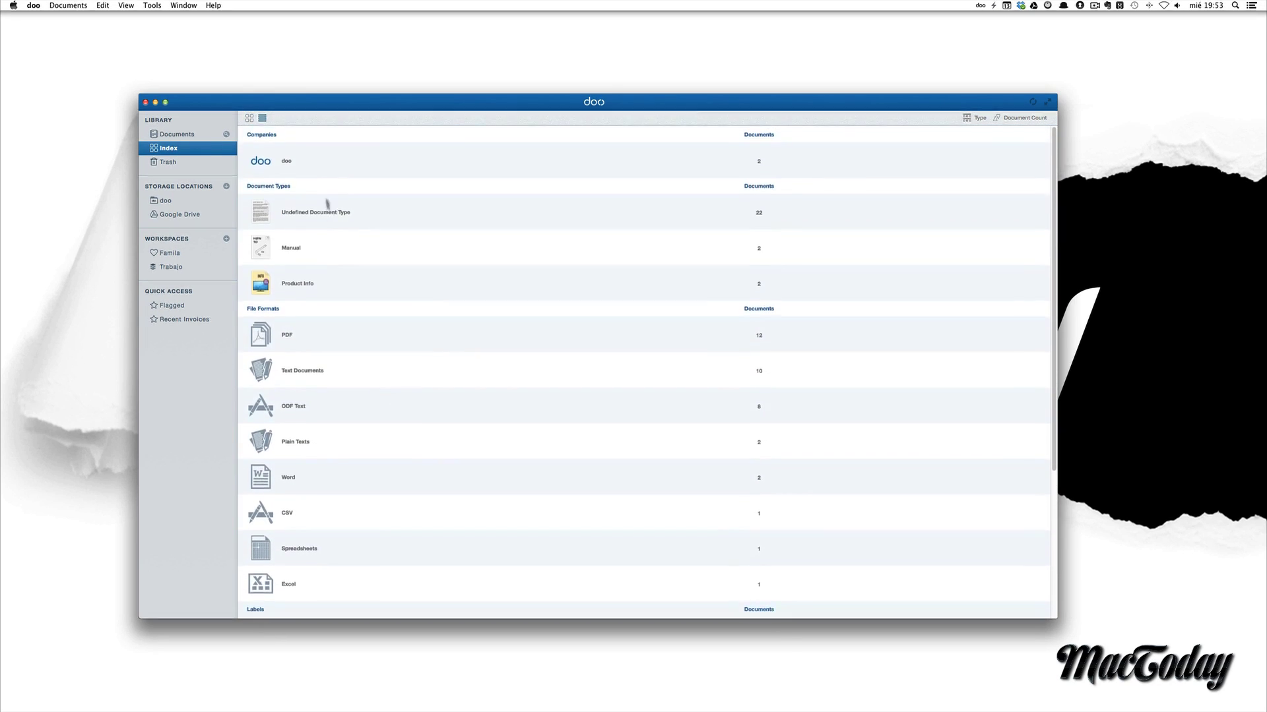
- Open the PDF file format from the index list to show only the PDF documents
click(338, 168)
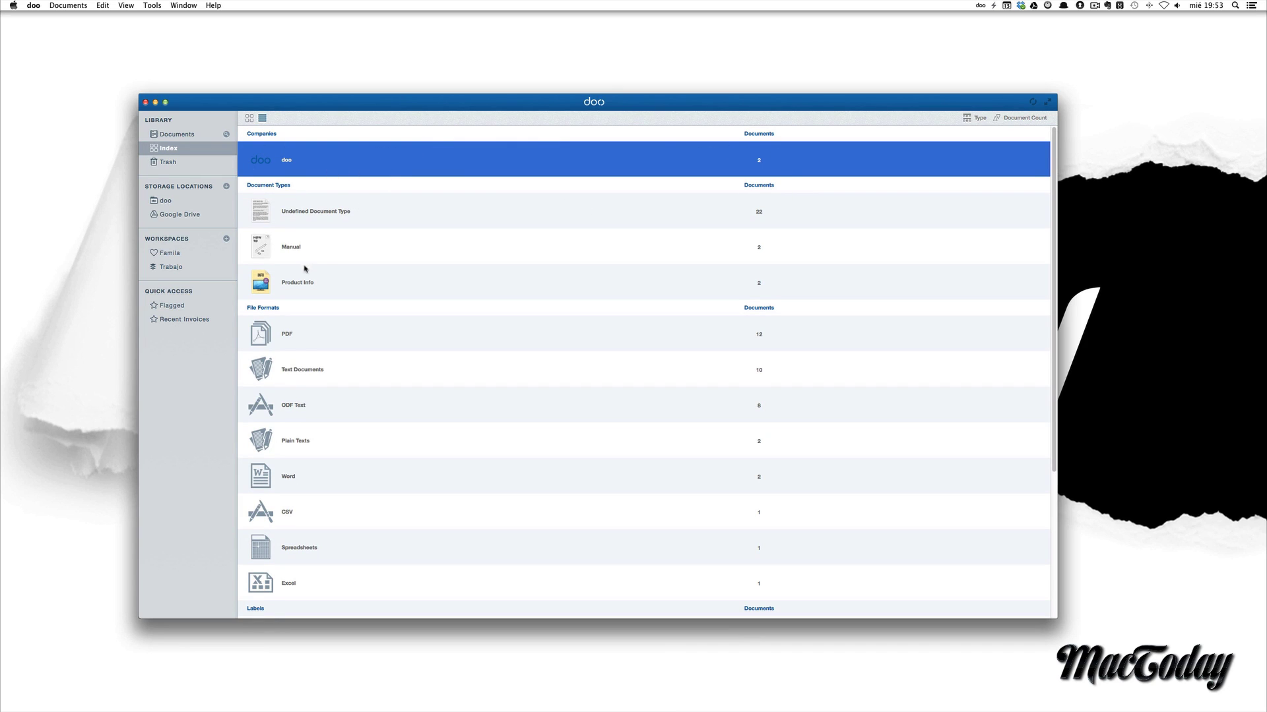
click(340, 347)
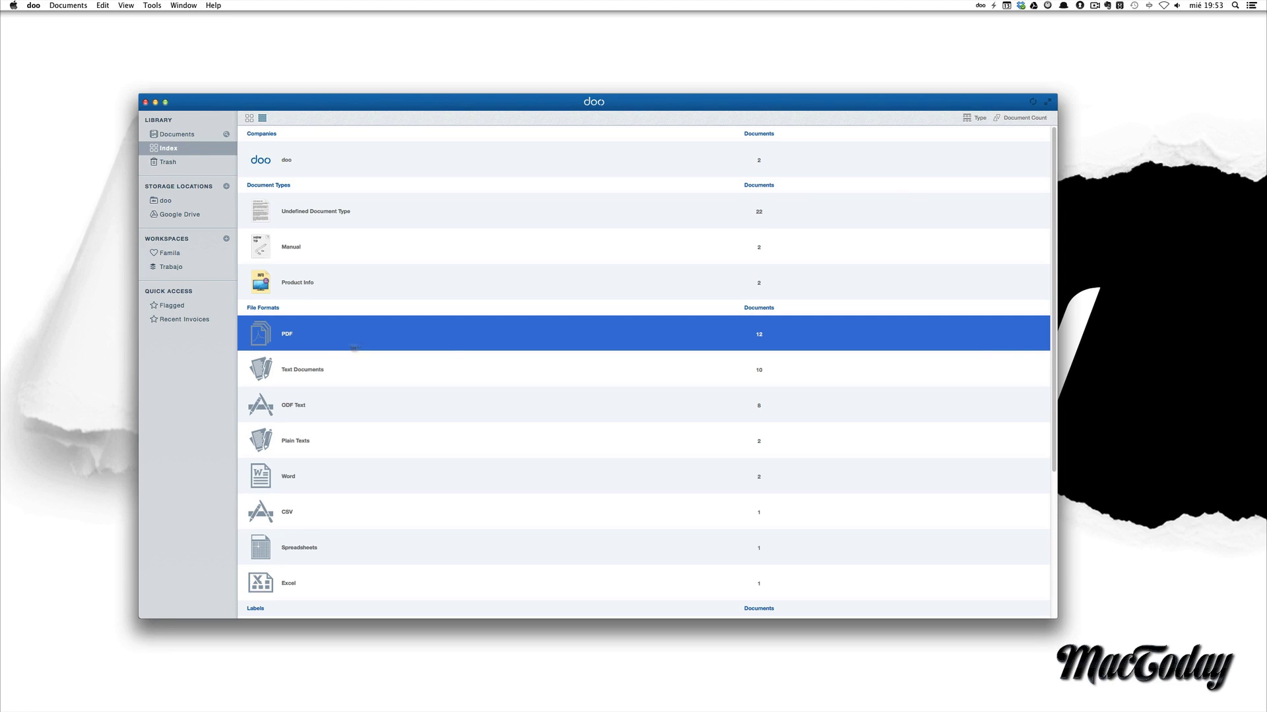
click(472, 380)
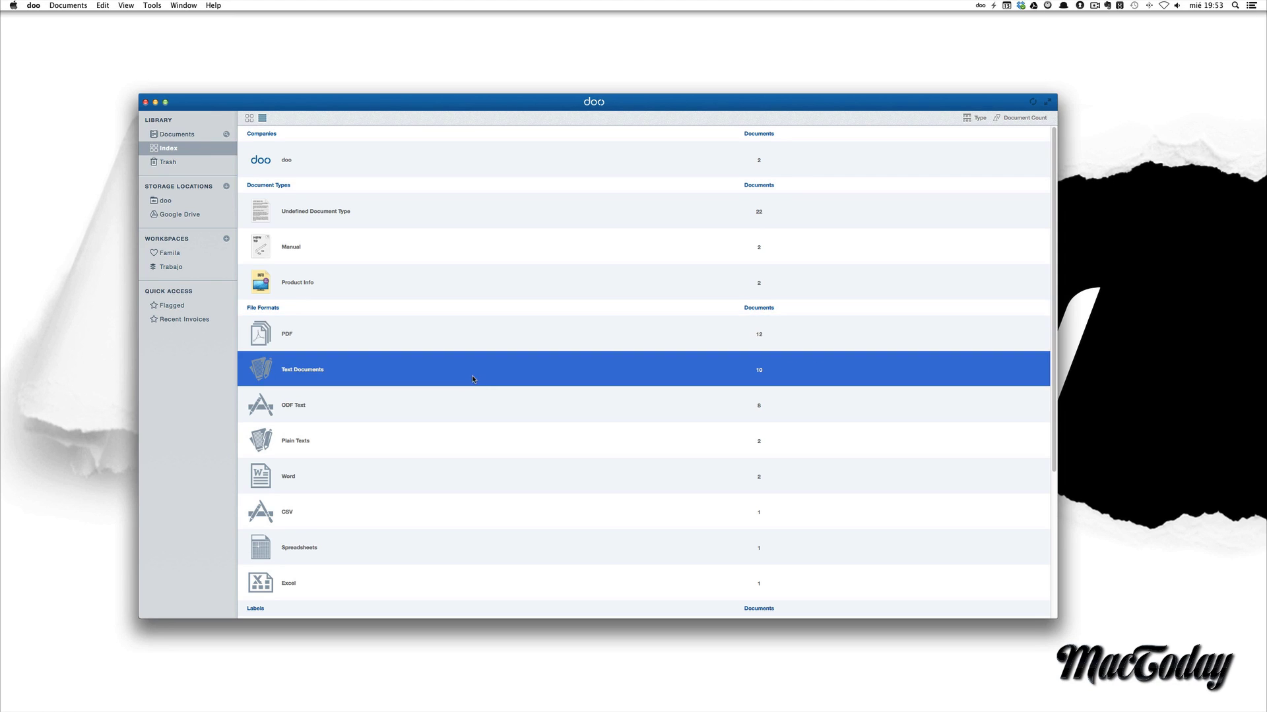
click(395, 333)
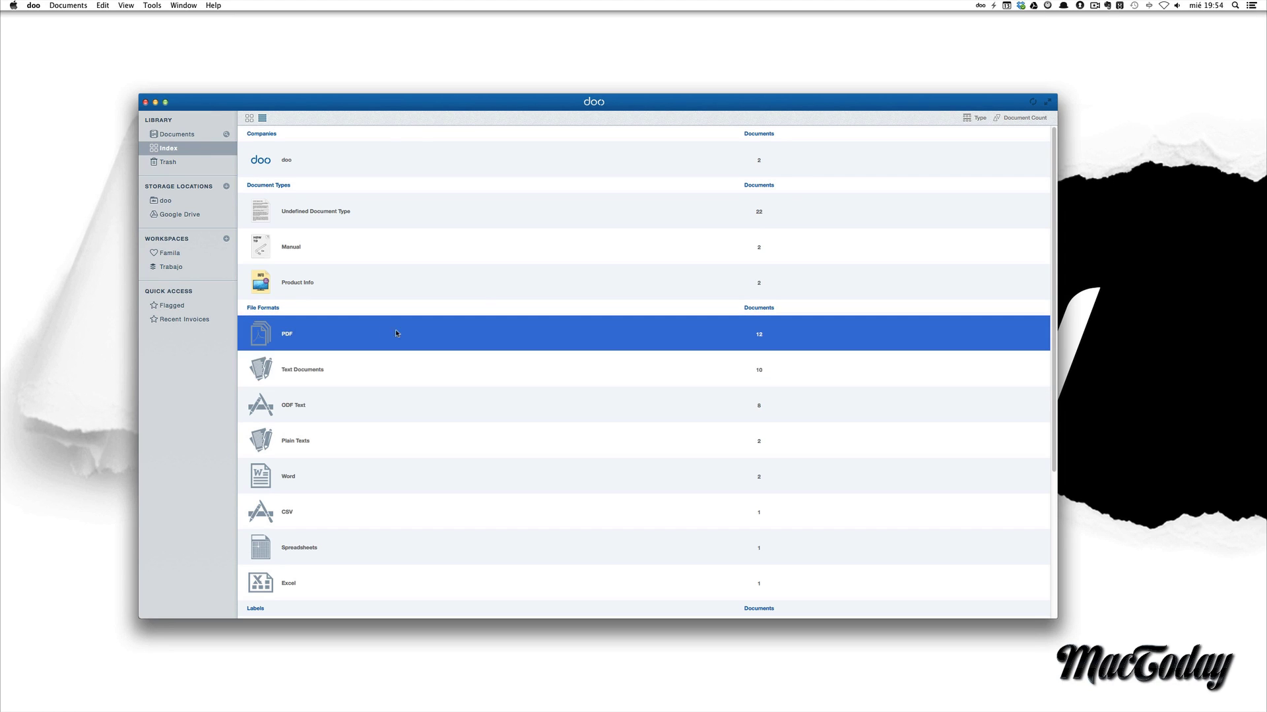
double_click(347, 331)
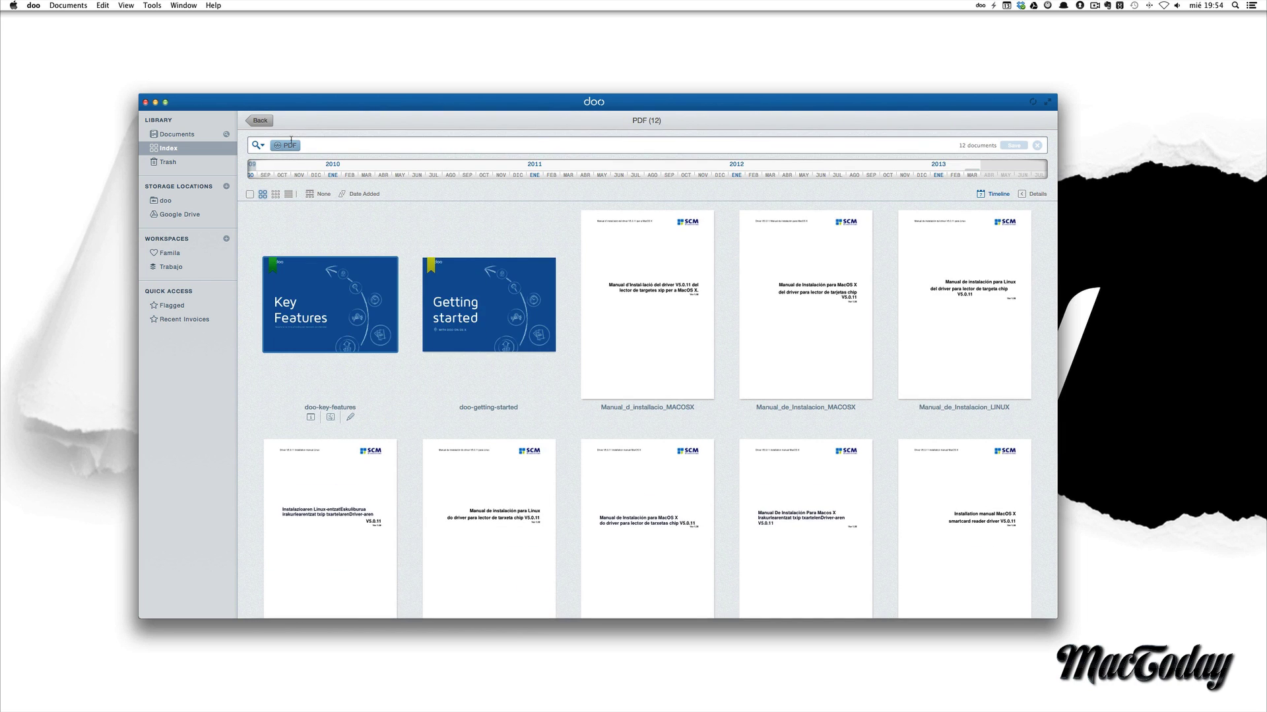
- Narrow the PDF documents to those whose document name matches "manual_"
click(316, 146)
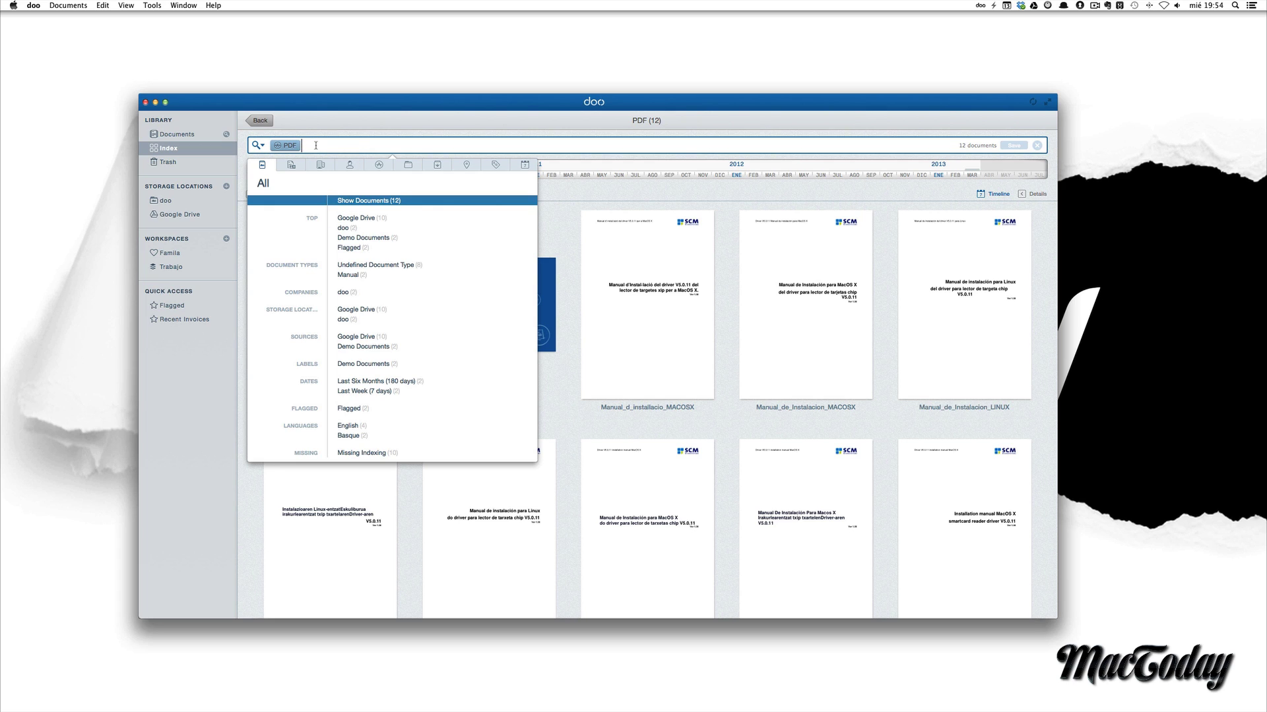
click(589, 452)
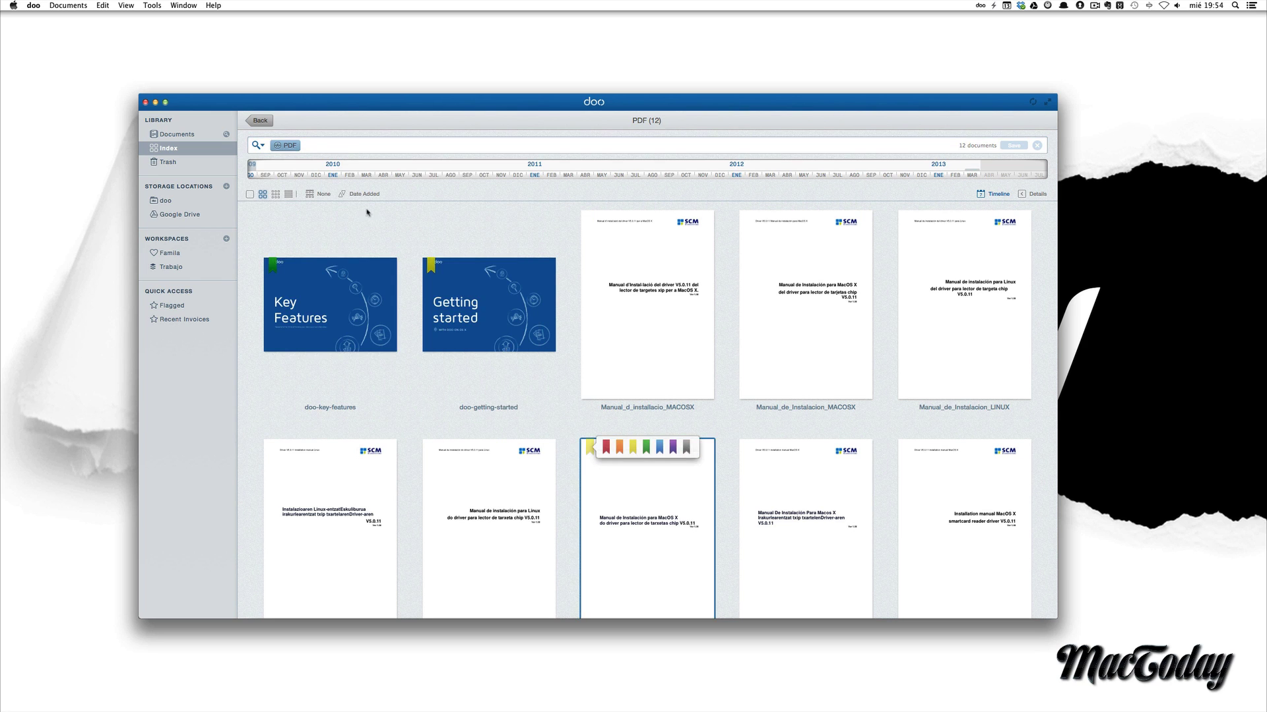
click(334, 150)
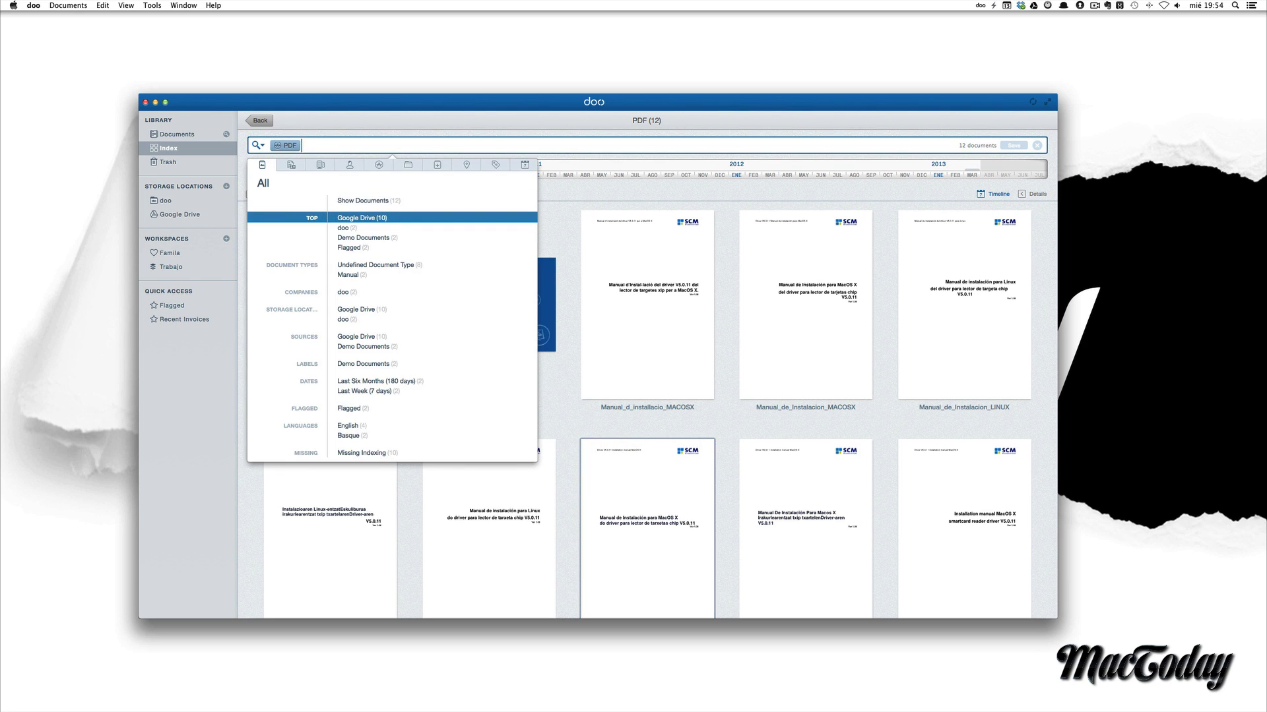
text(Manual)
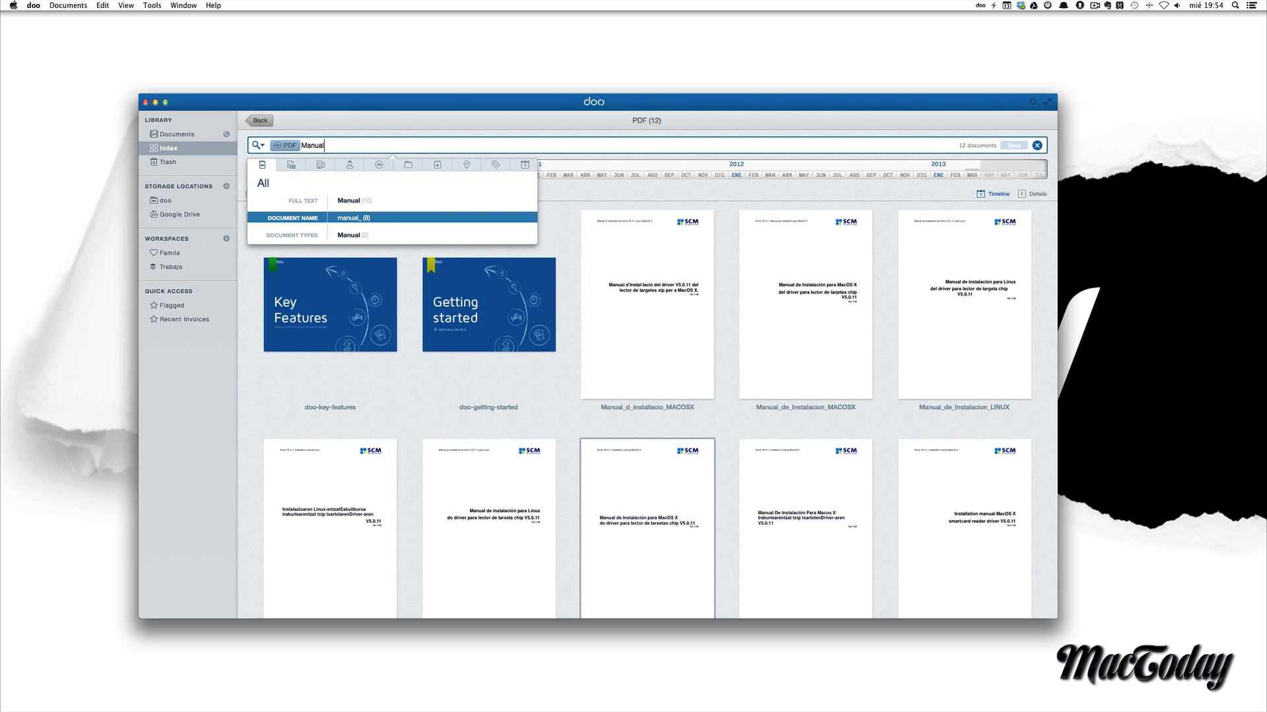
key(Up)
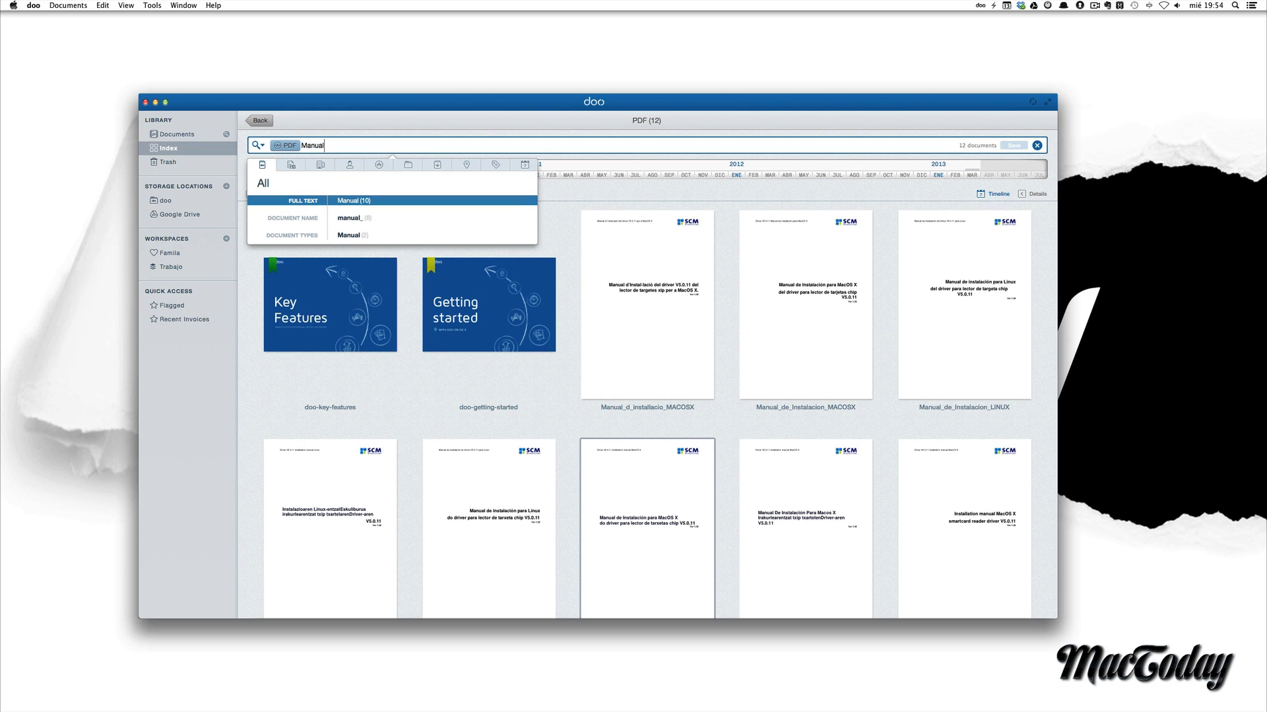
key(Down)
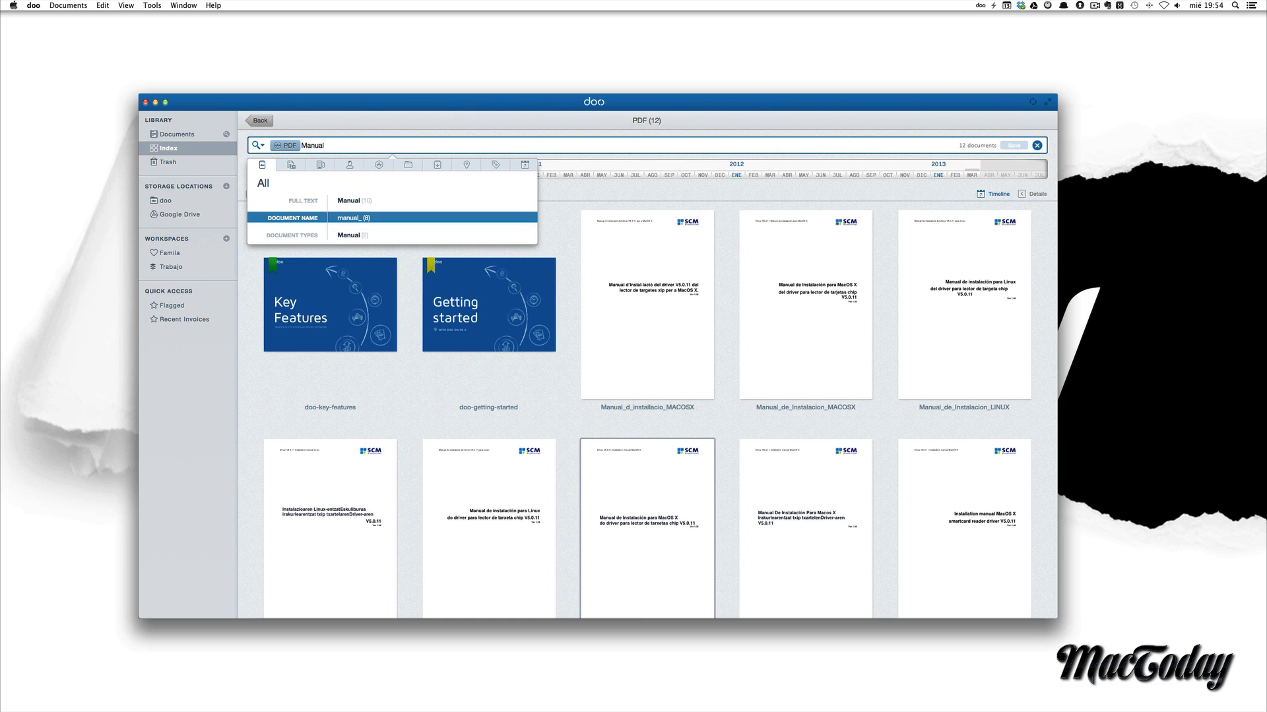
key(Down)
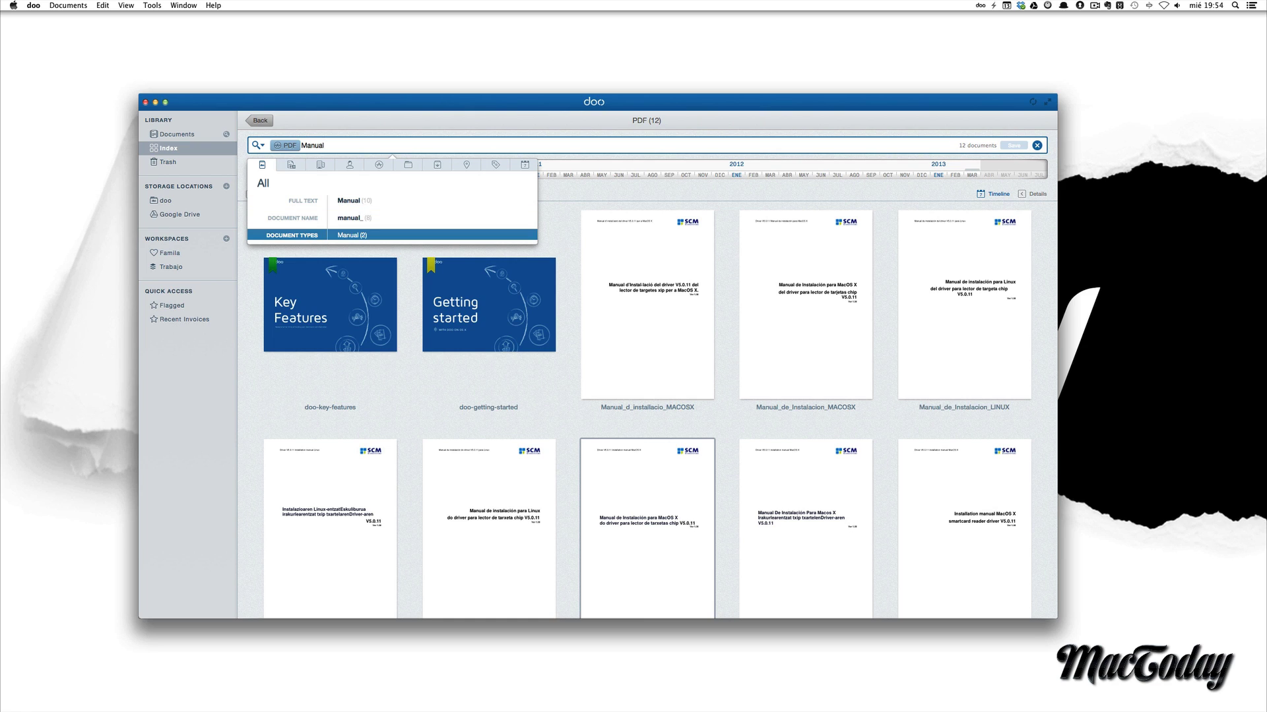
key(Up)
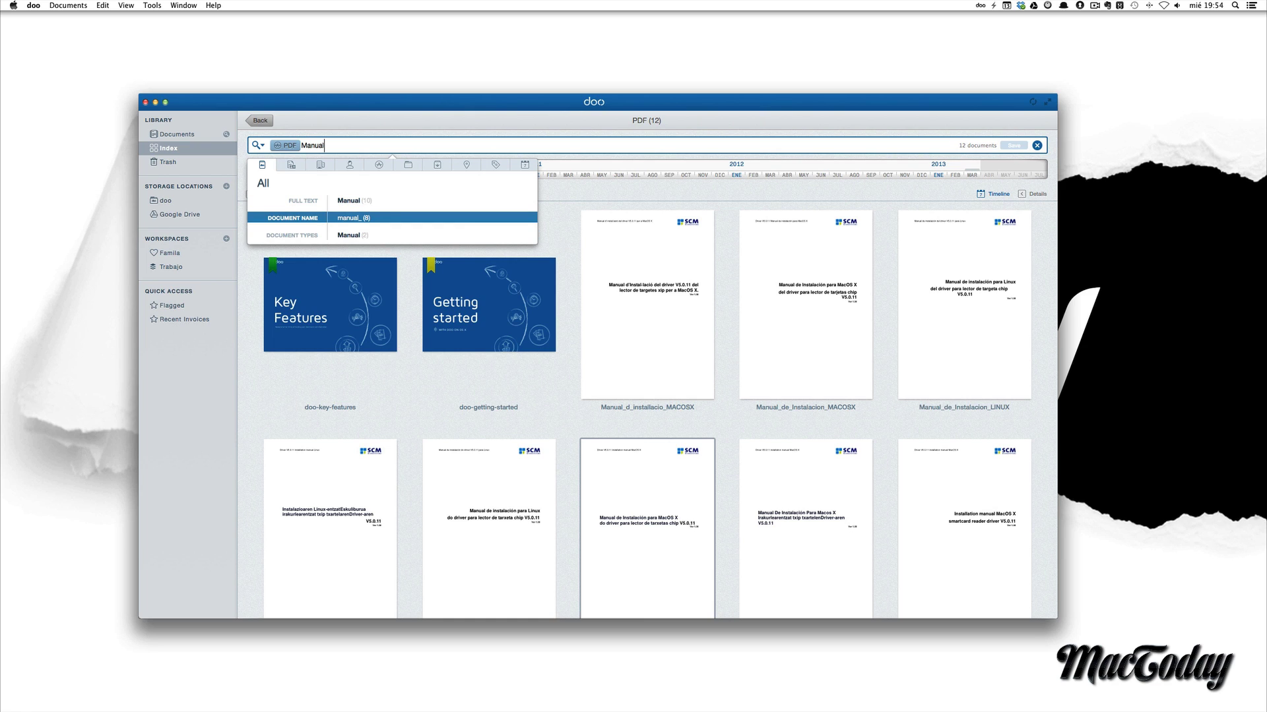
key(Return)
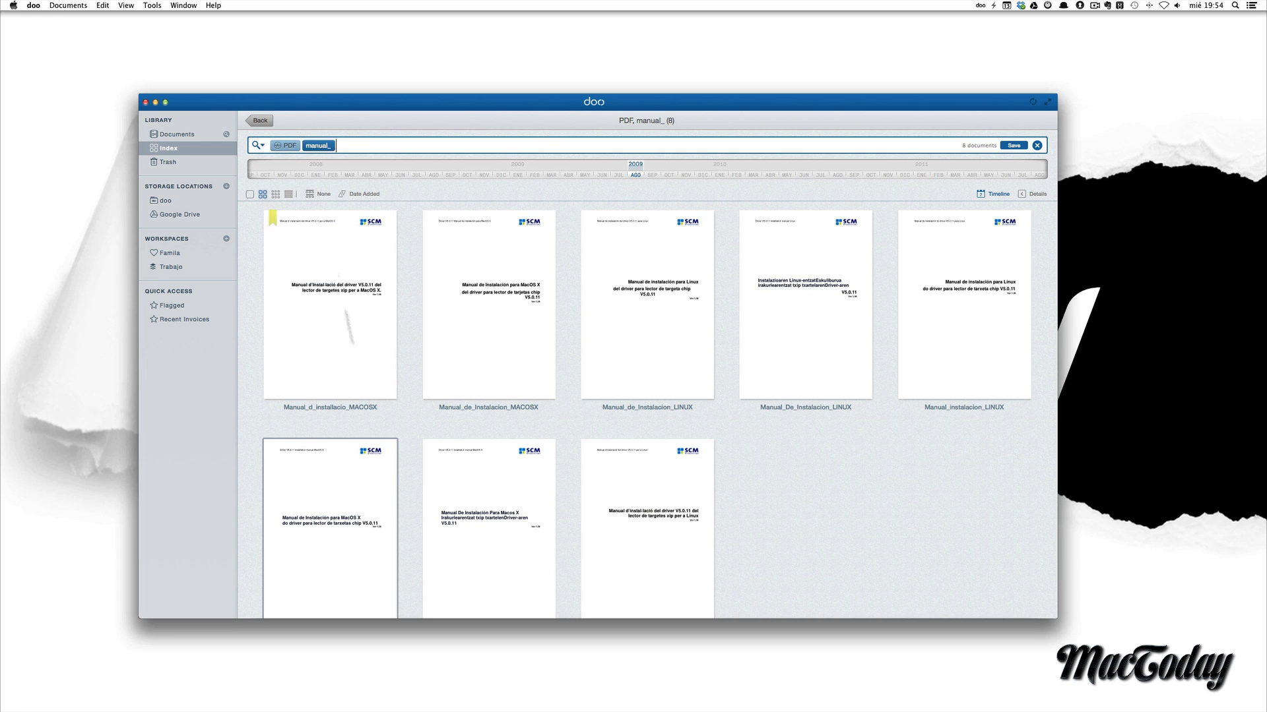
- Add a full-text filter for "Linux" to the PDF manuals search
scroll(528, 362, down, 2)
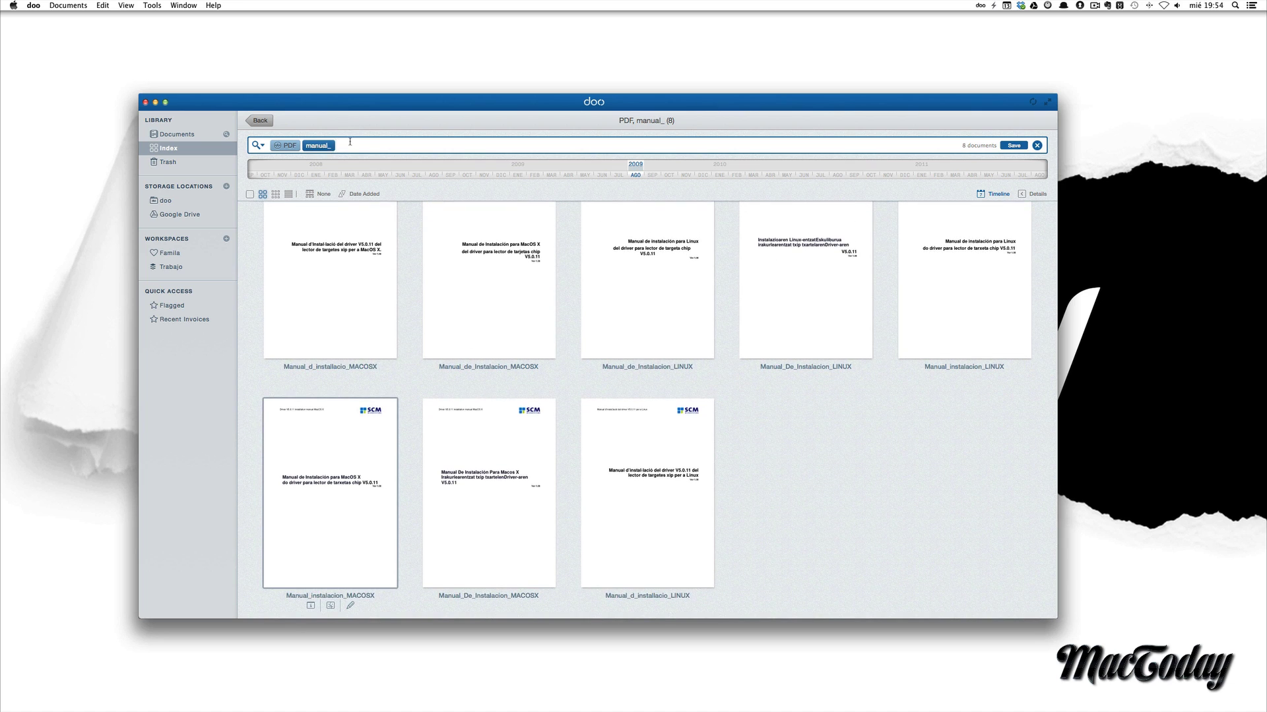
text(Linux)
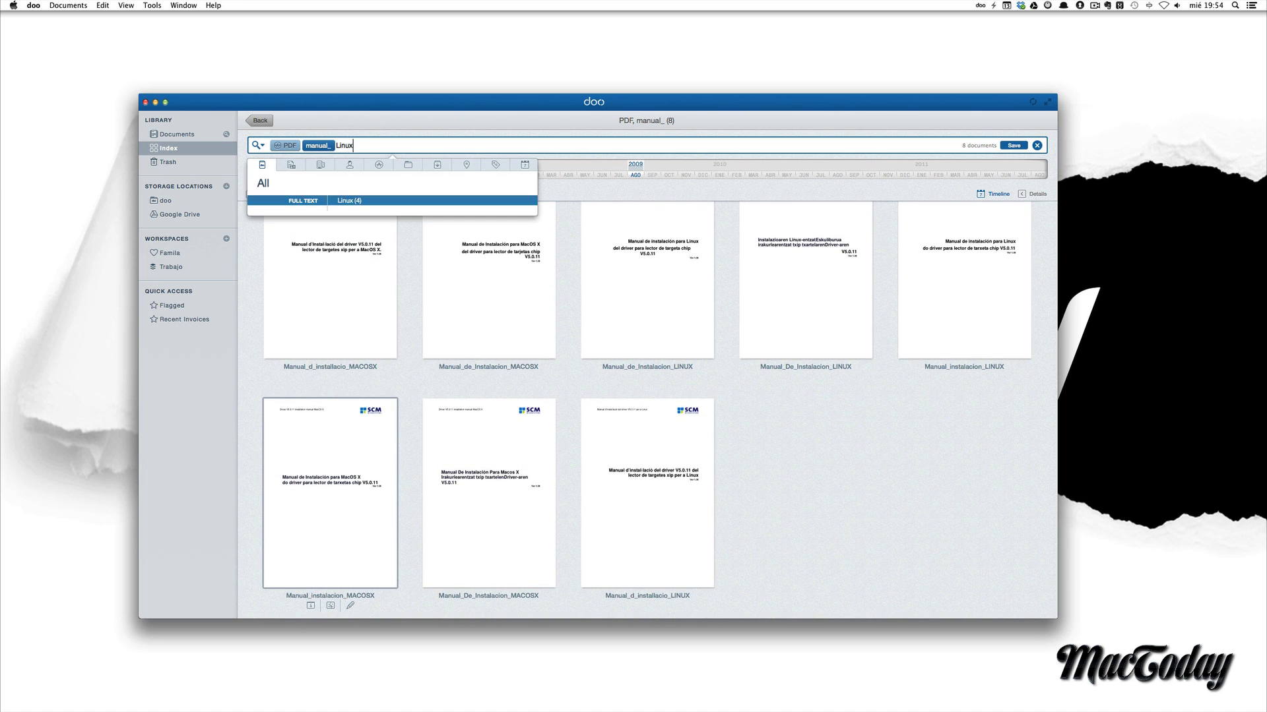
click(350, 201)
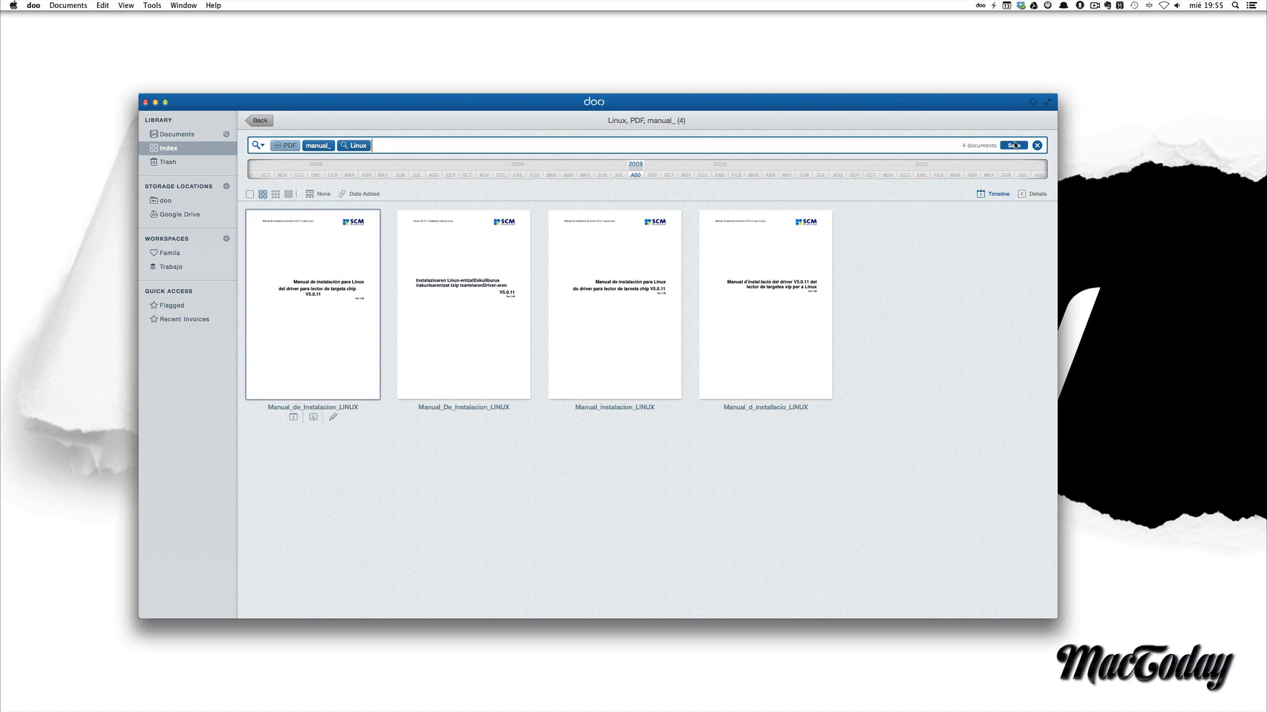
- Remove the "Linux" and "manual_" filters and return to the full documents library
key(BackSpace)
key(BackSpace)
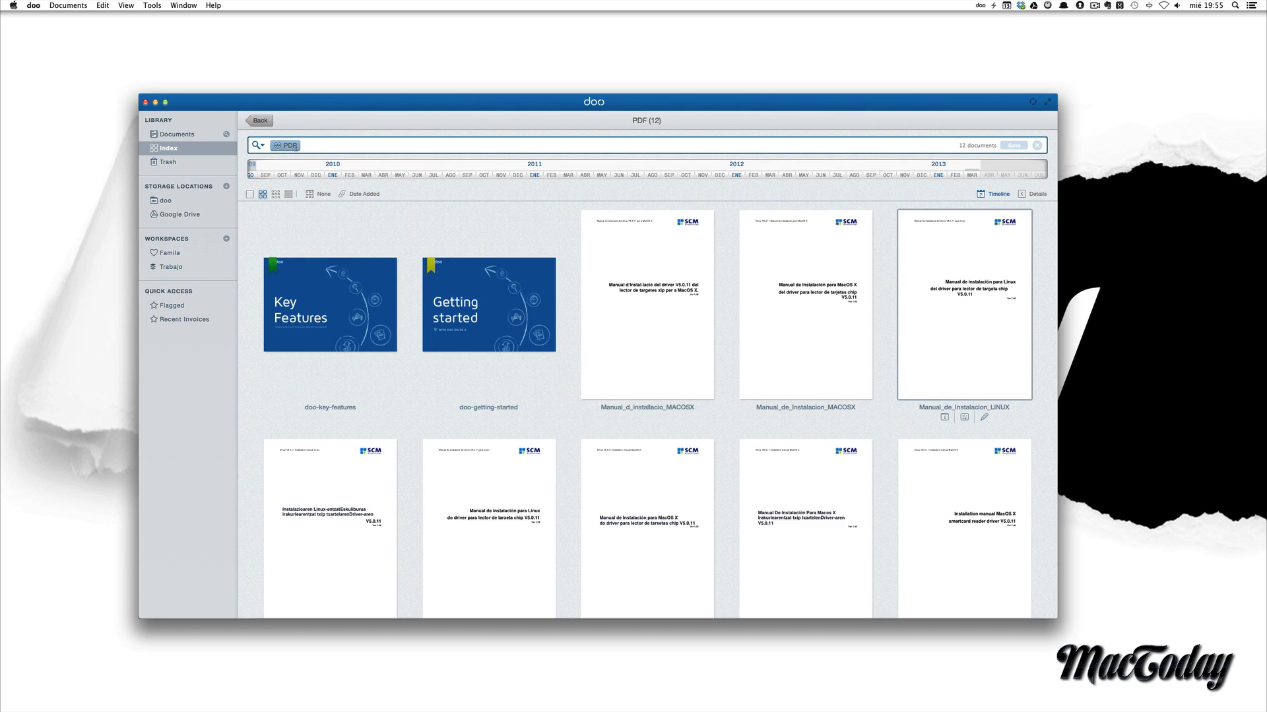
click(258, 120)
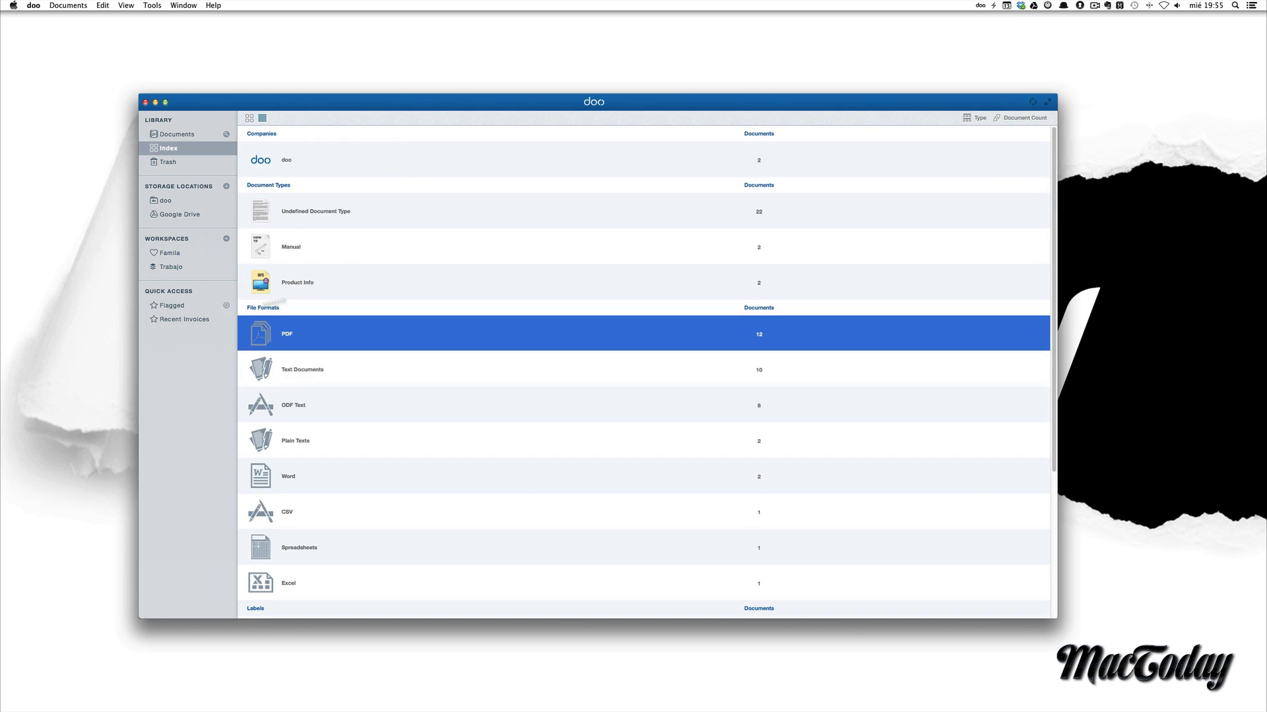
click(173, 136)
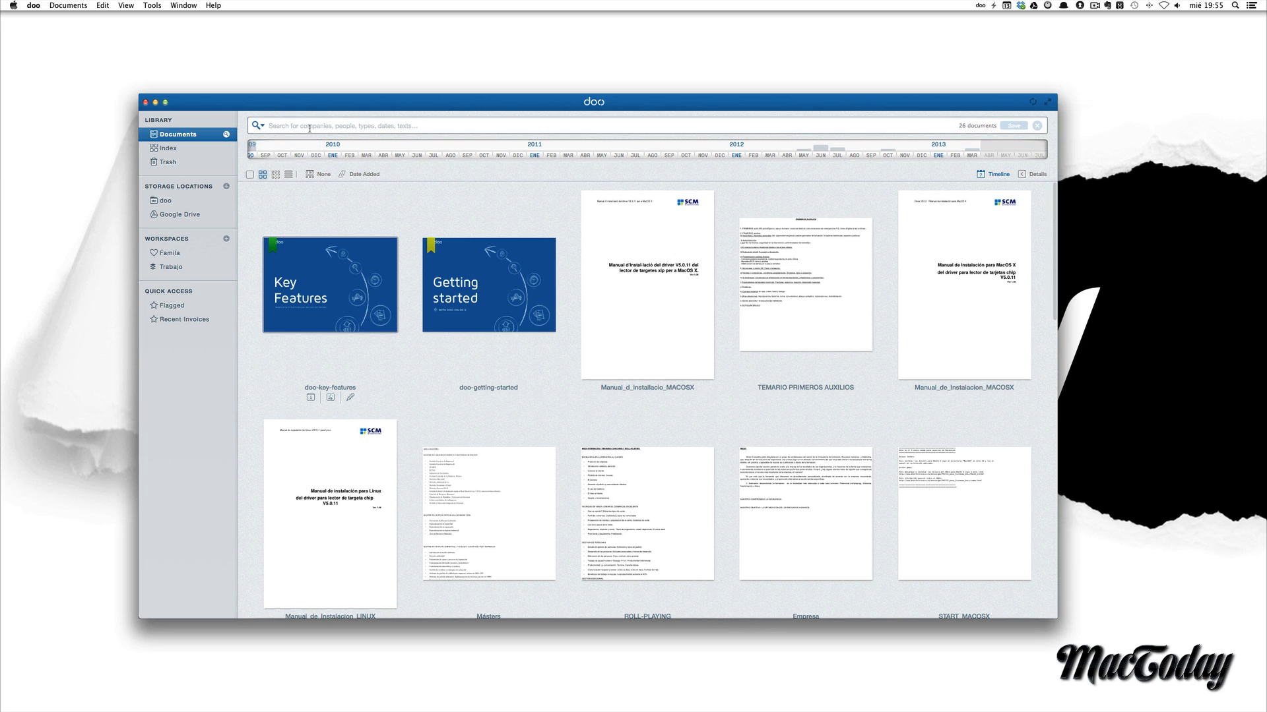
- Review the search filter categories, including document types, companies, file formats, storage locations, sources, places and dates
click(299, 126)
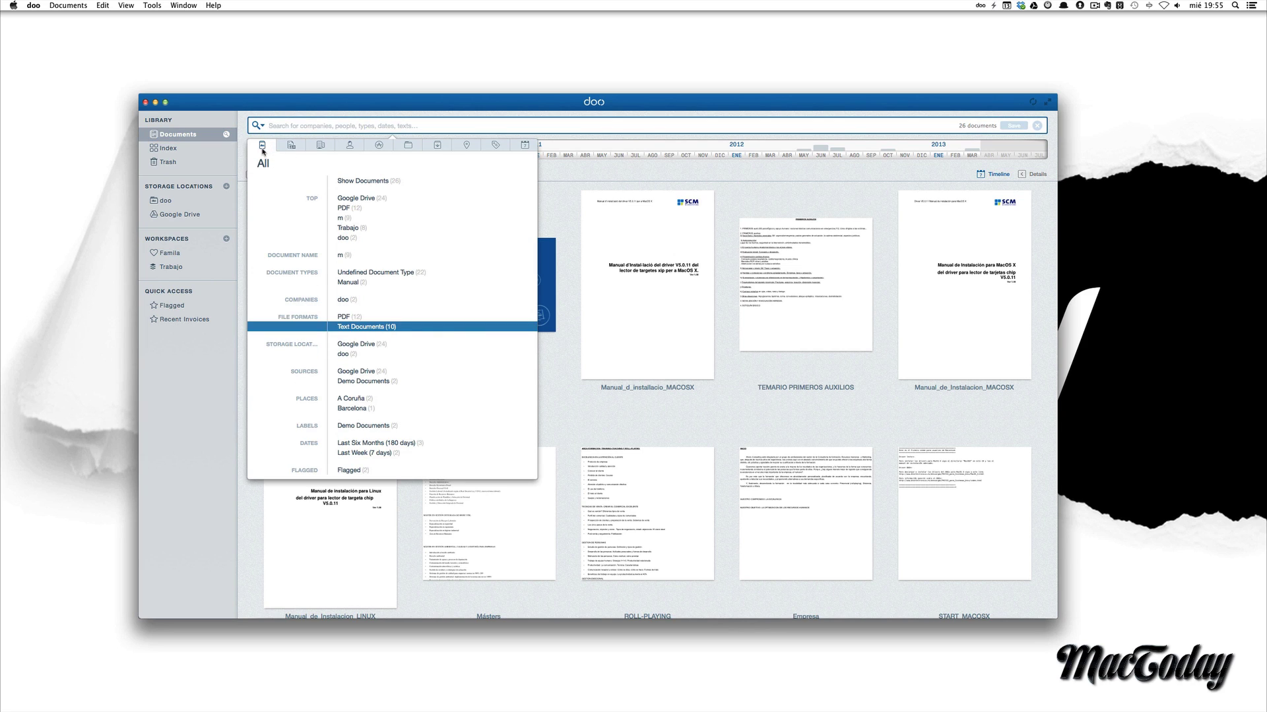
click(291, 146)
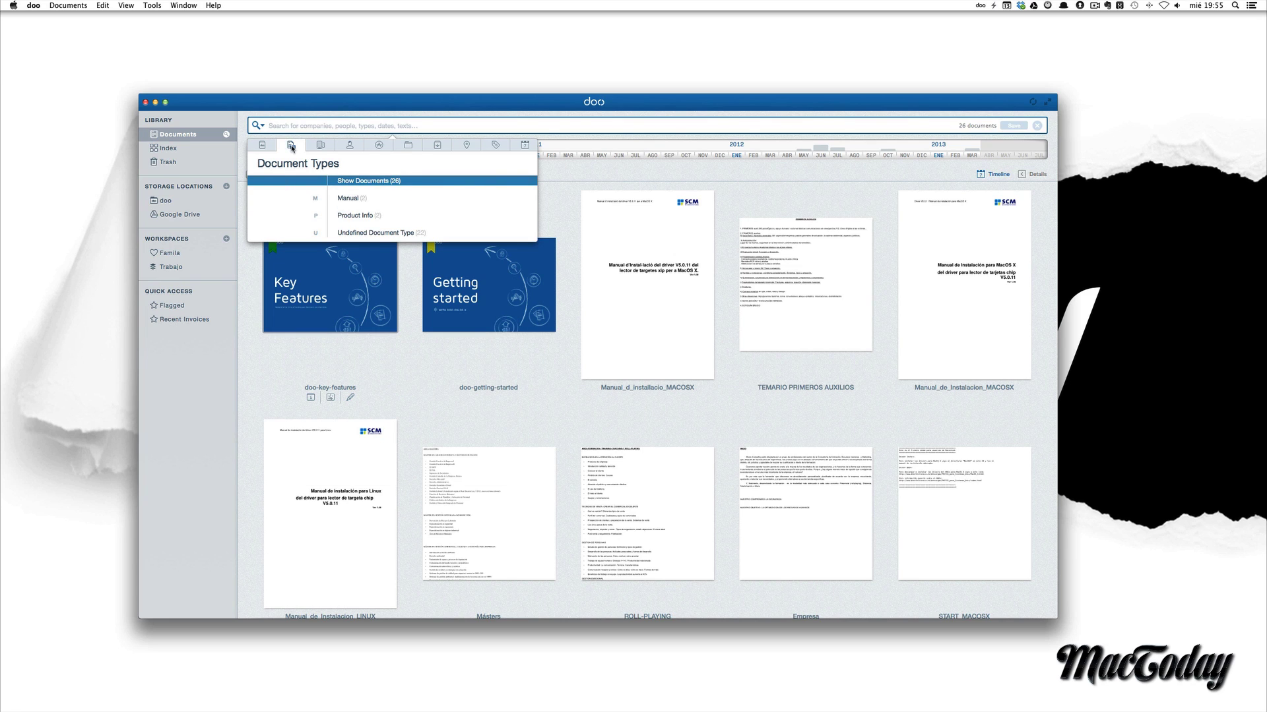
click(322, 147)
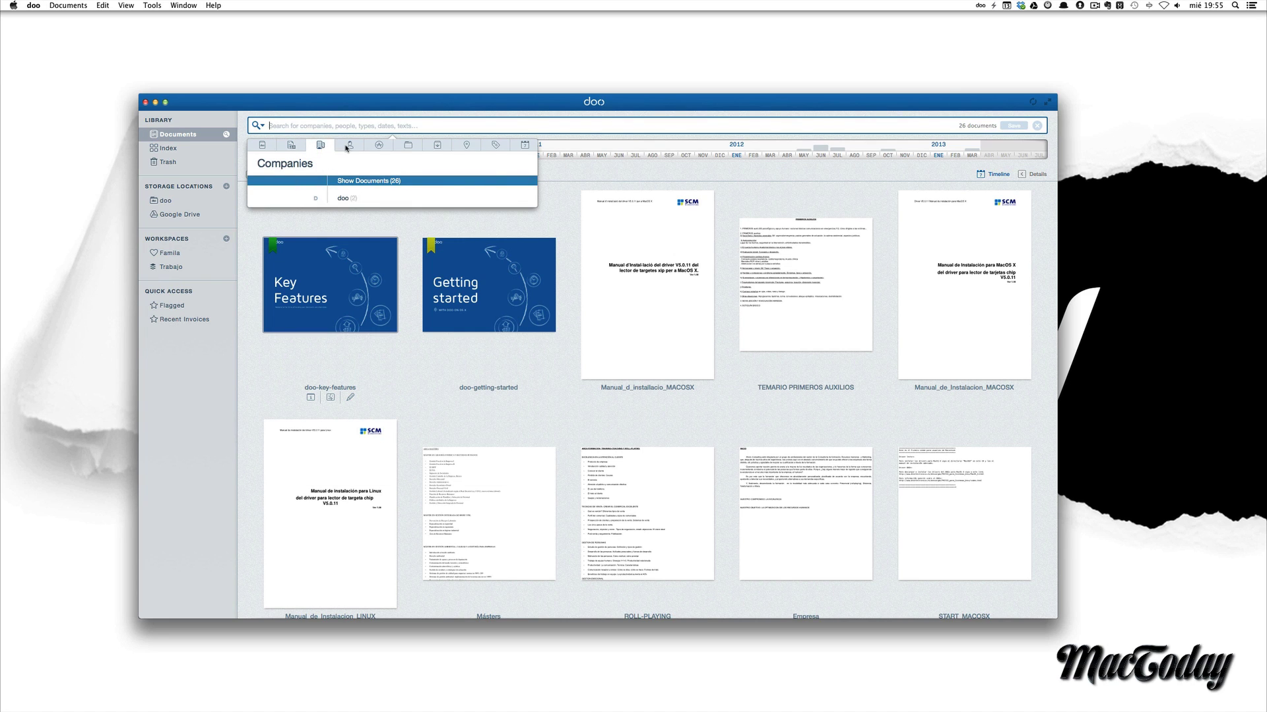
click(349, 146)
click(378, 146)
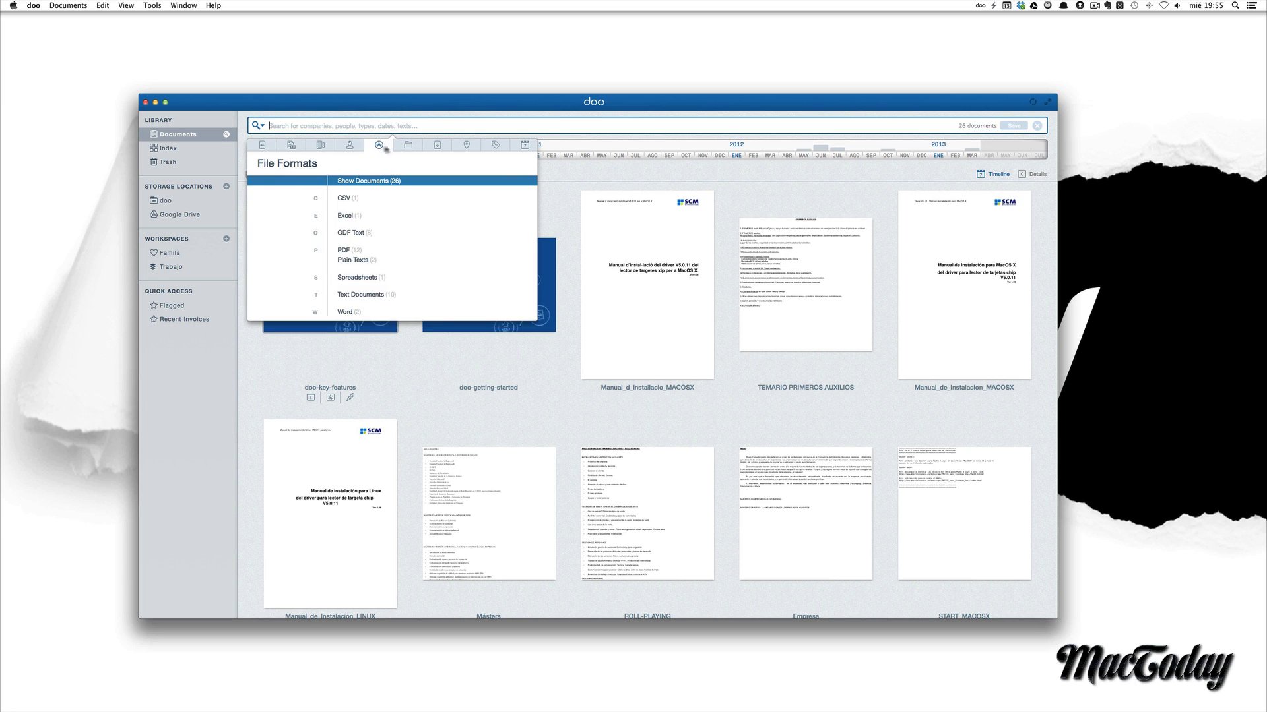
click(407, 148)
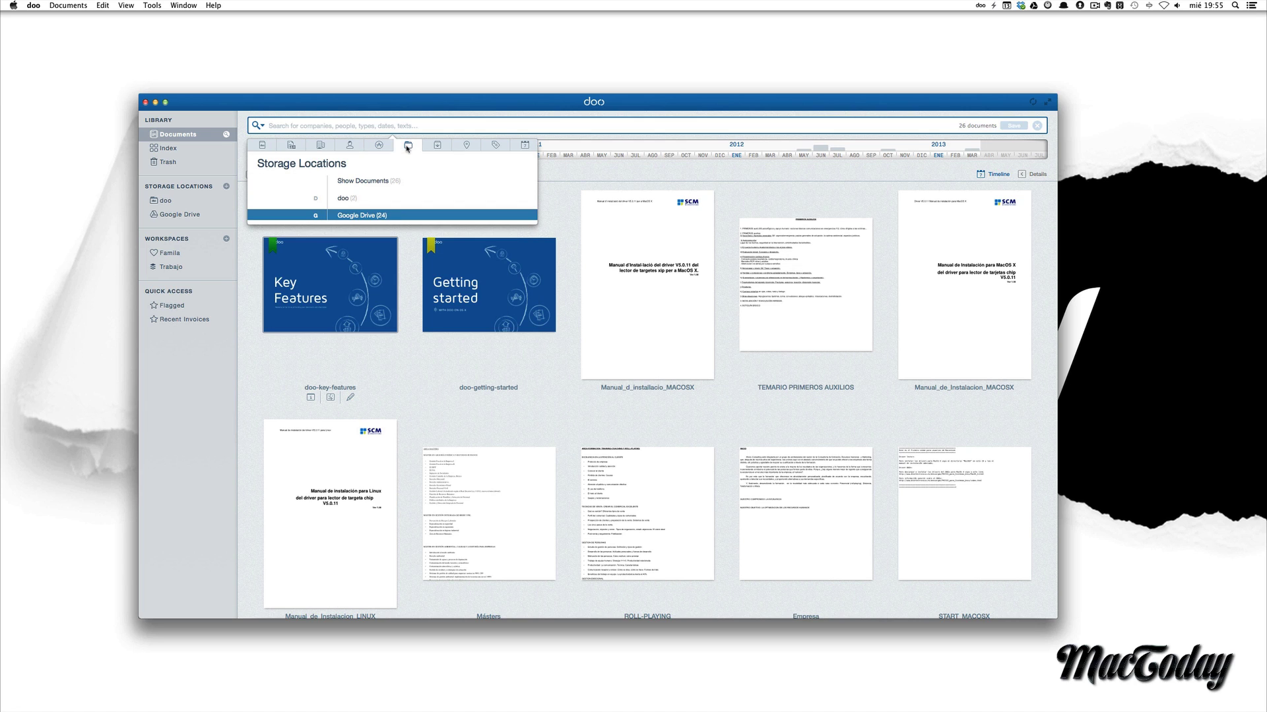
click(435, 146)
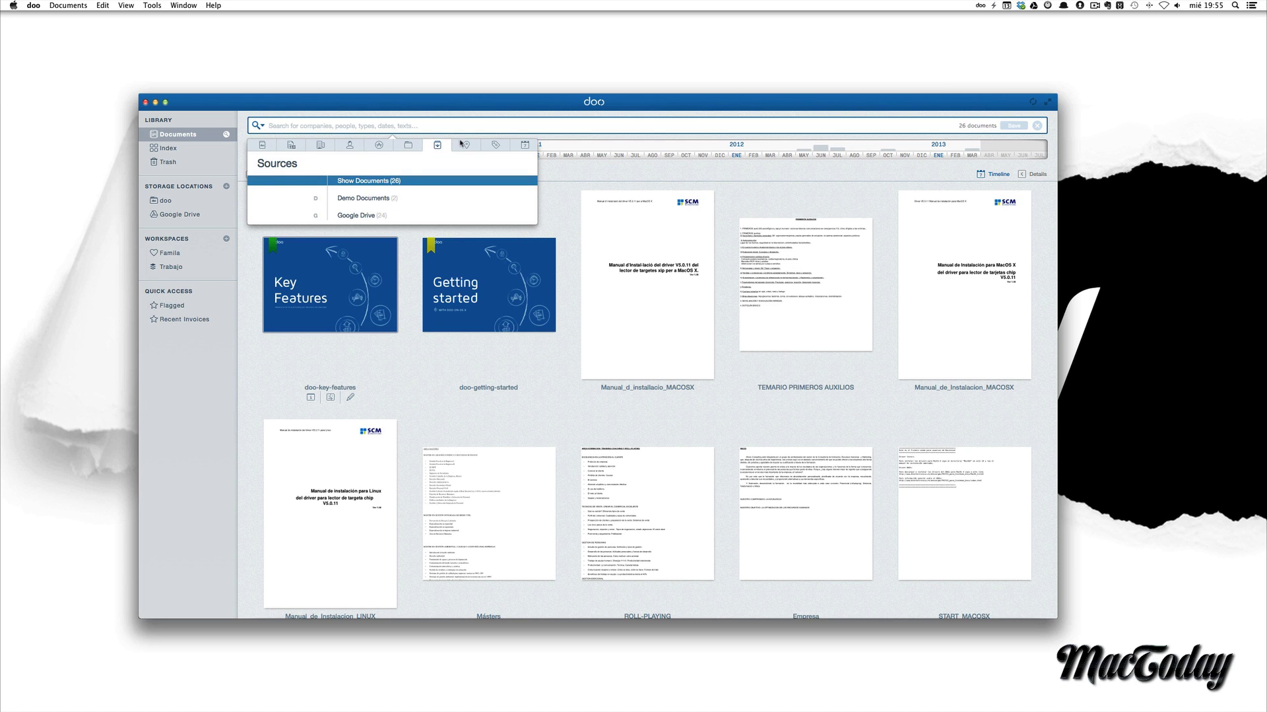
click(466, 144)
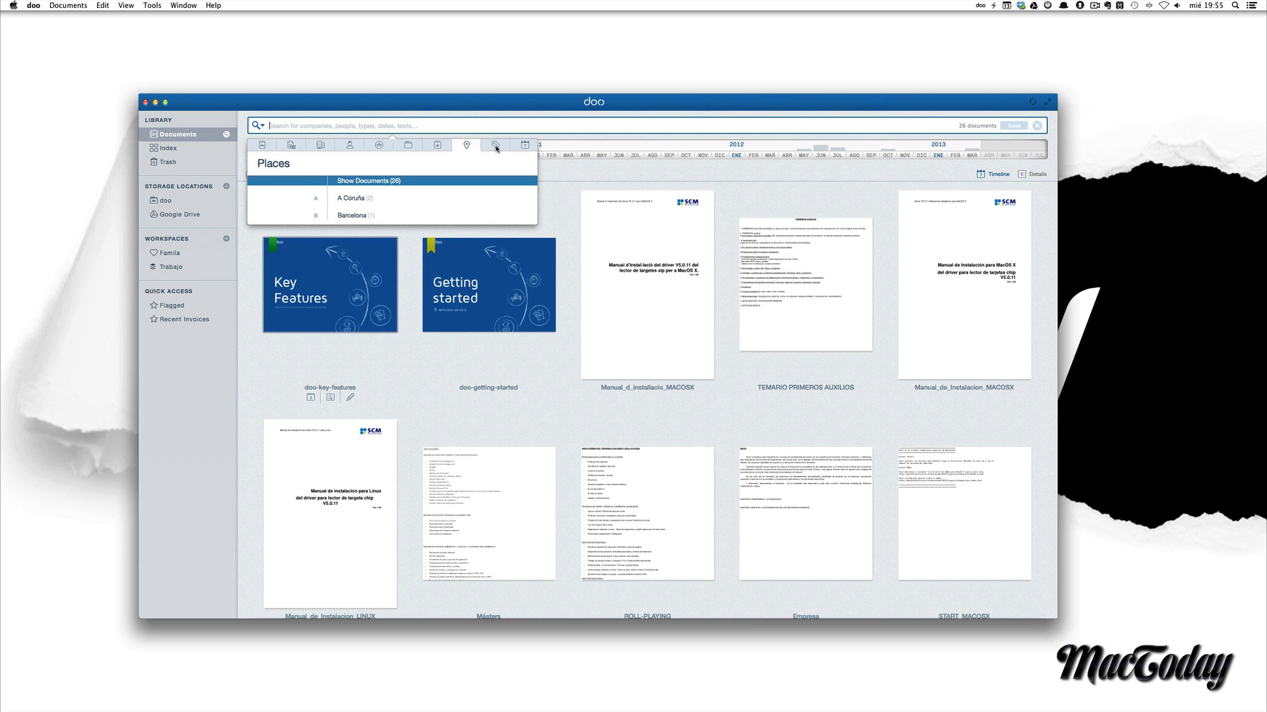
click(496, 147)
click(522, 146)
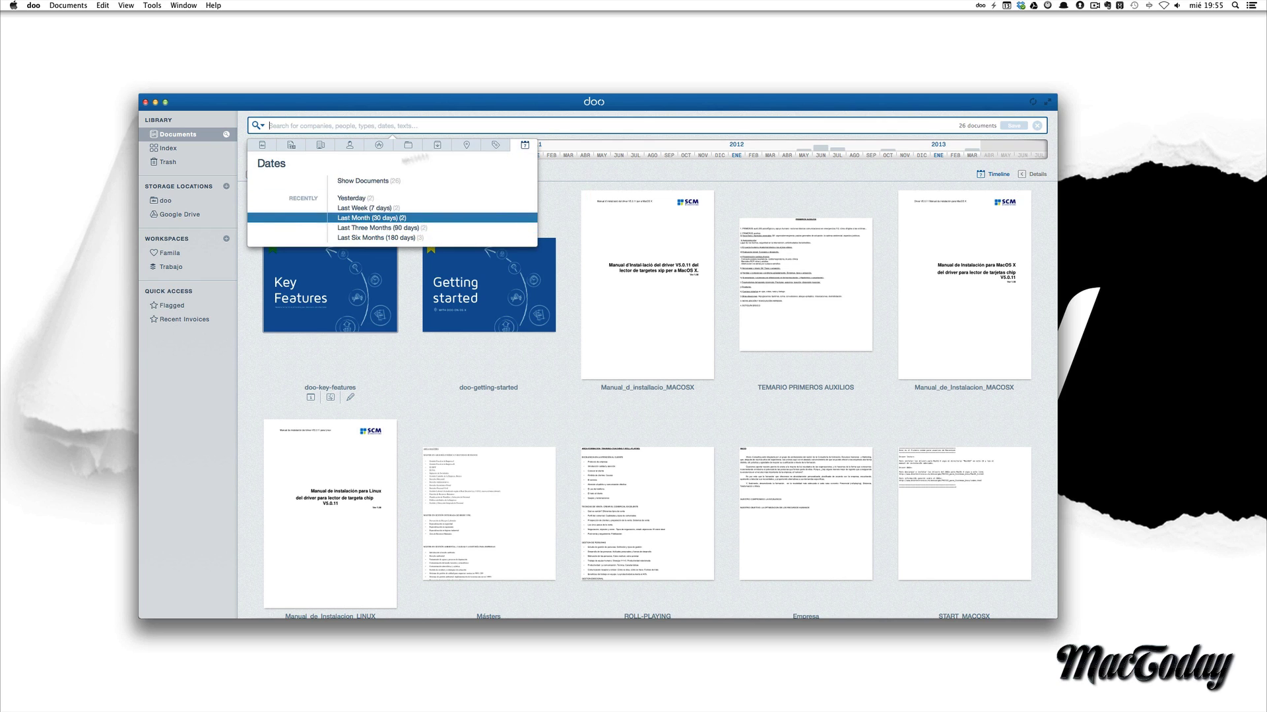
- Filter the documents by Last Week (7 days), look at the matching files and clear the date filter
click(356, 209)
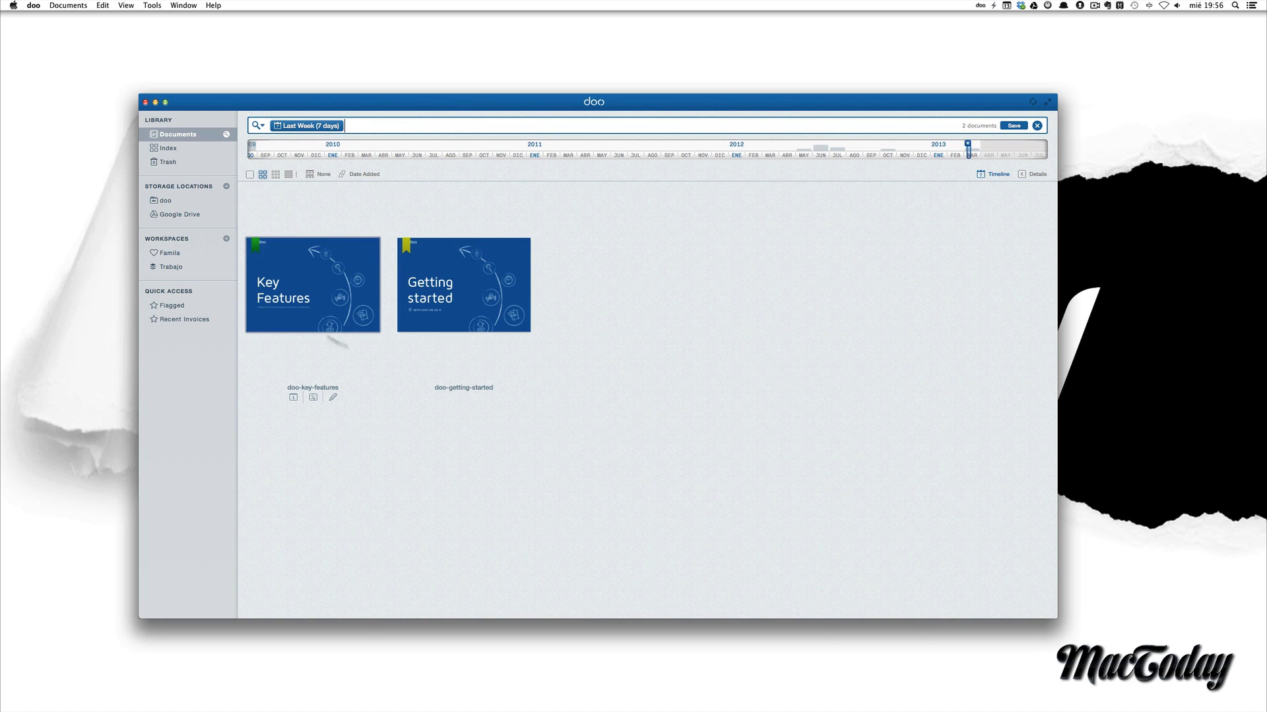
click(307, 295)
click(466, 281)
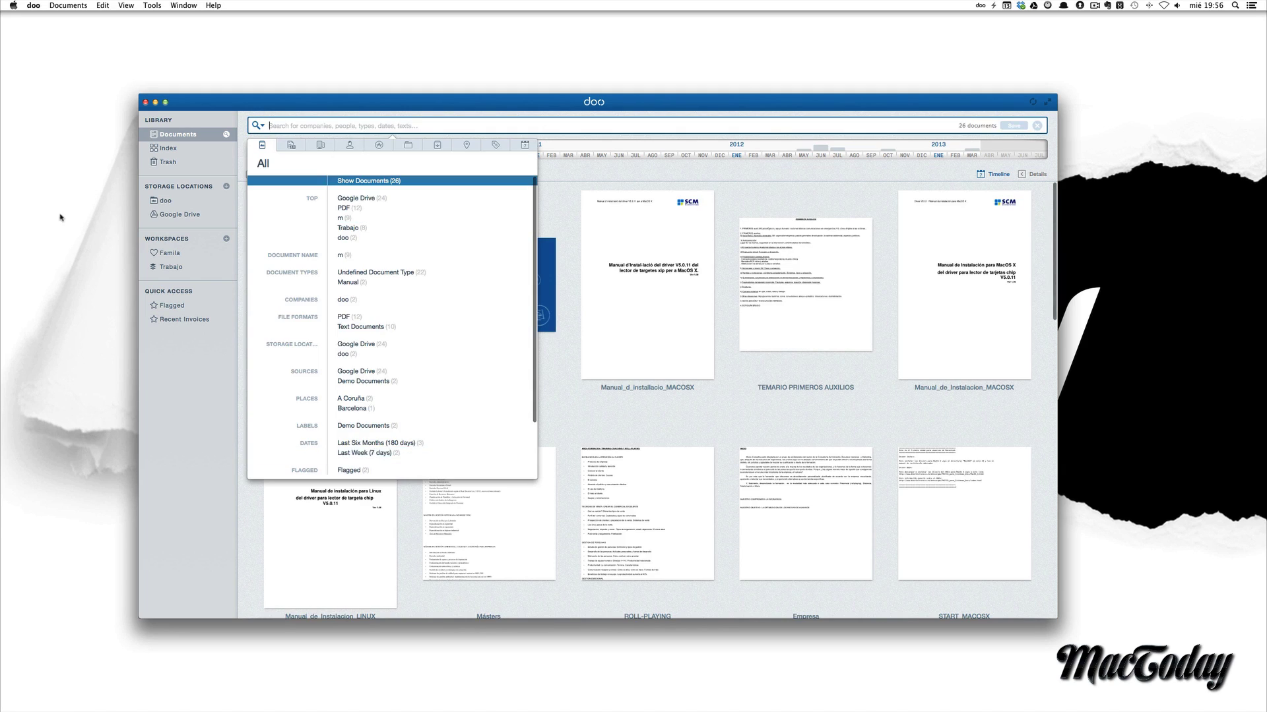
click(200, 504)
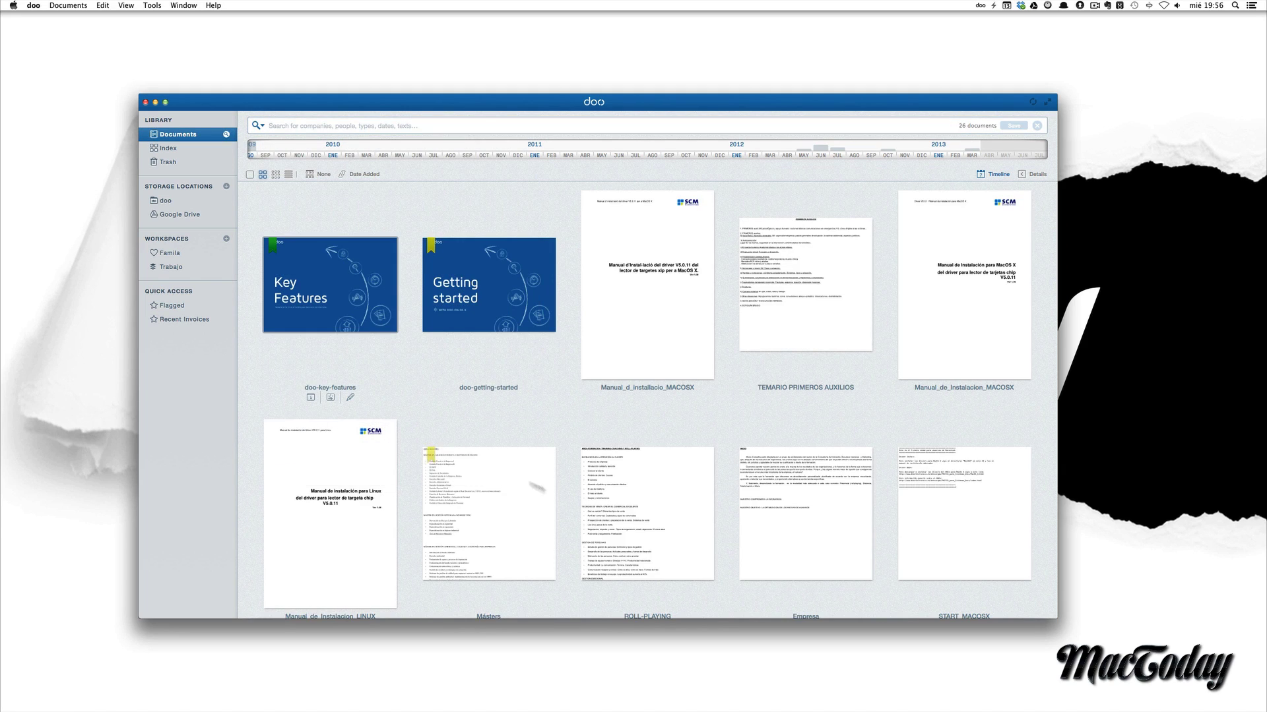
- Flag the Másters document with the green bookmark
mouse_move(444, 465)
click(434, 455)
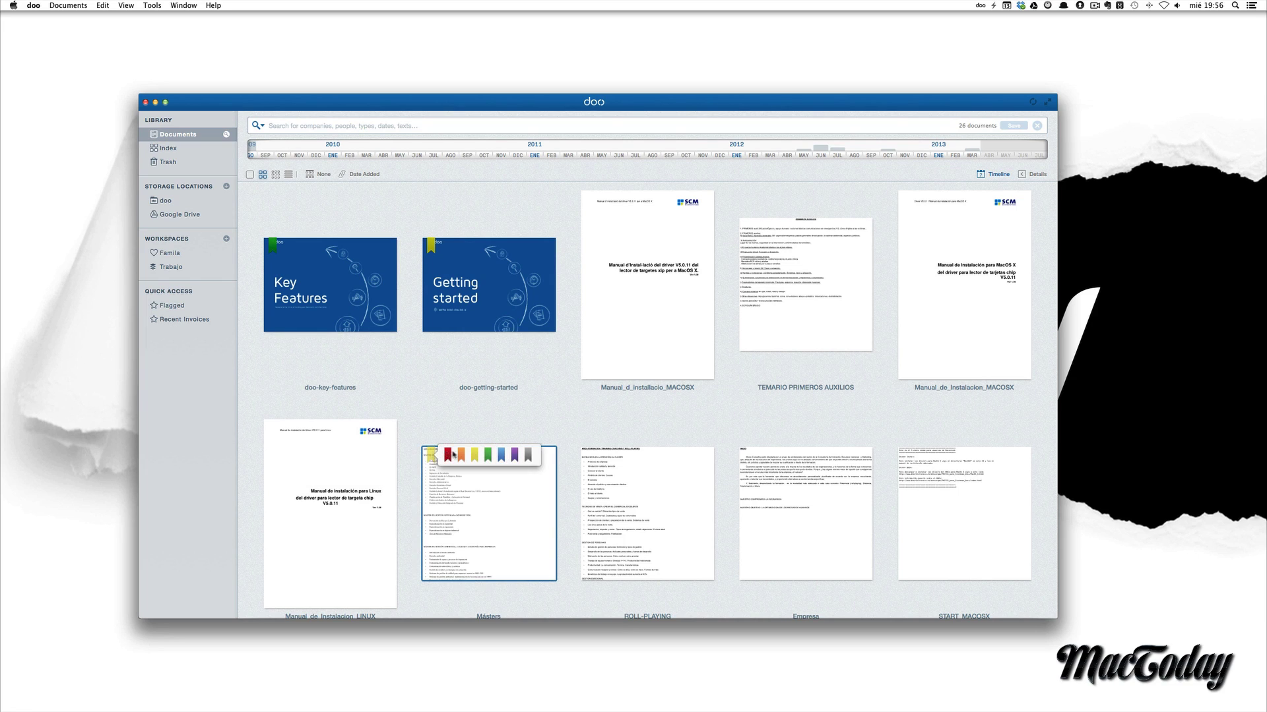
click(488, 455)
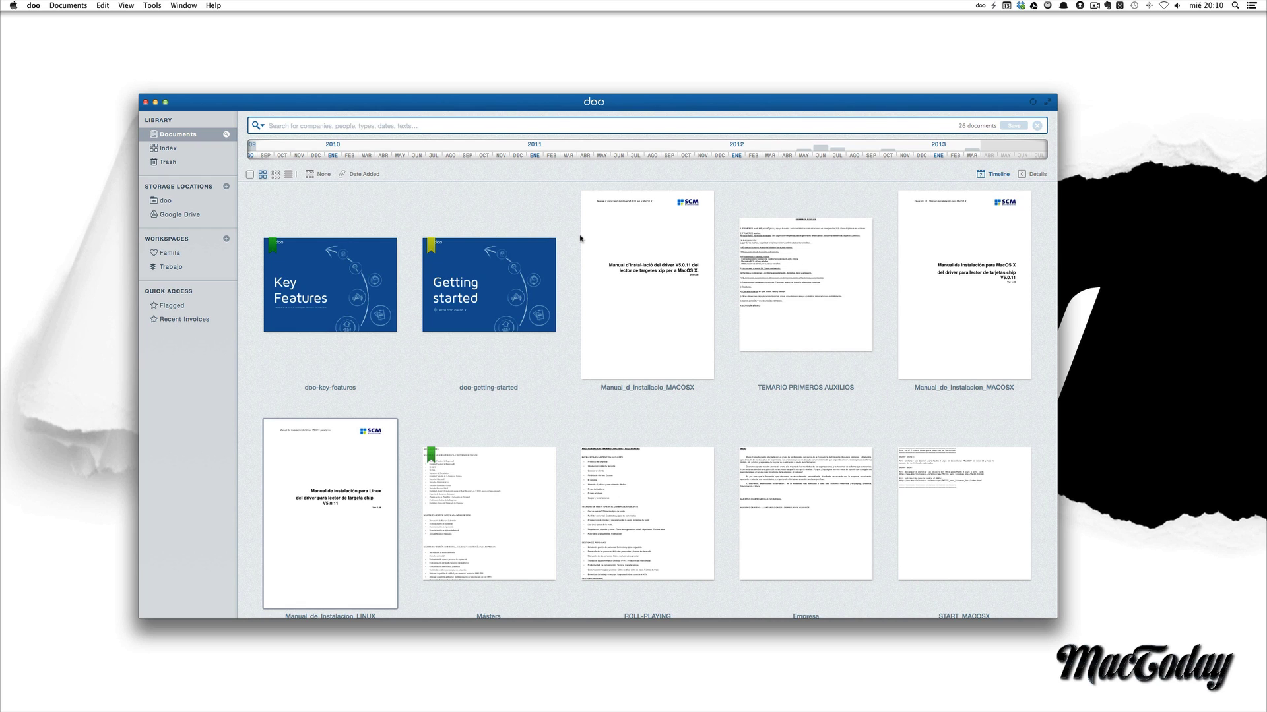
- Preview Manual_de_Instalacion_LINUX, read its second page and close the preview
click(346, 522)
key(space)
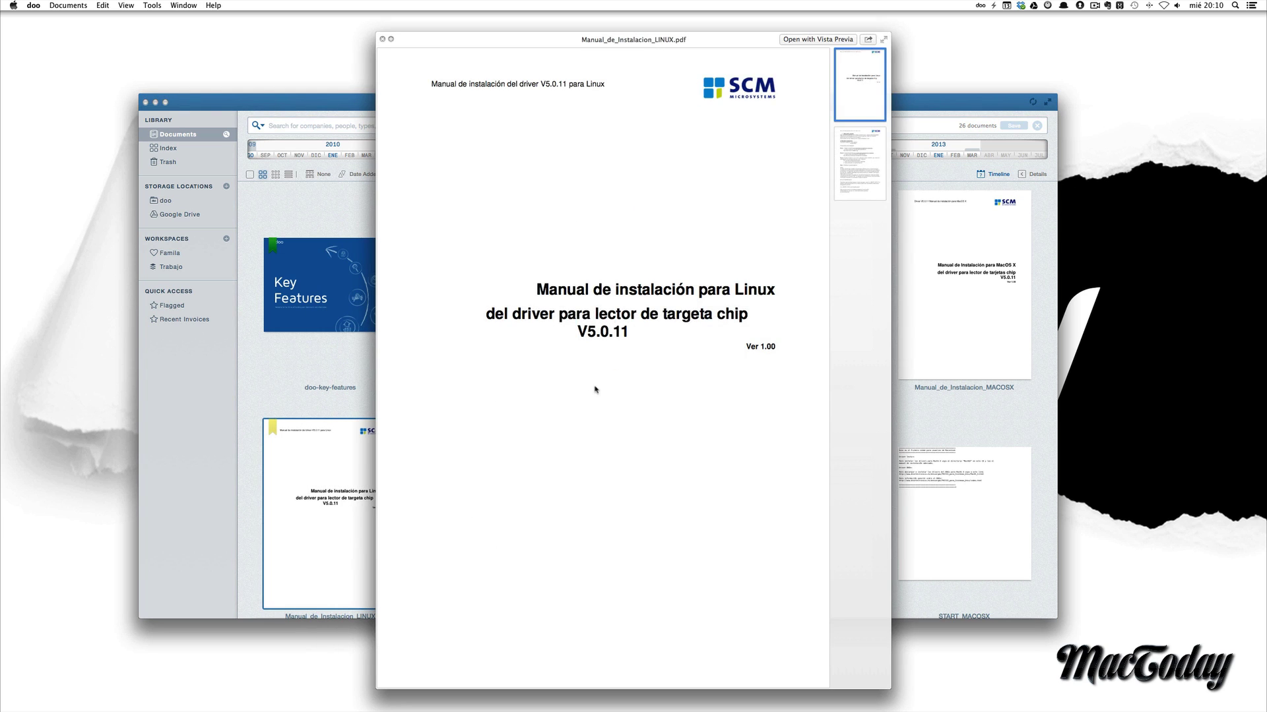
click(861, 159)
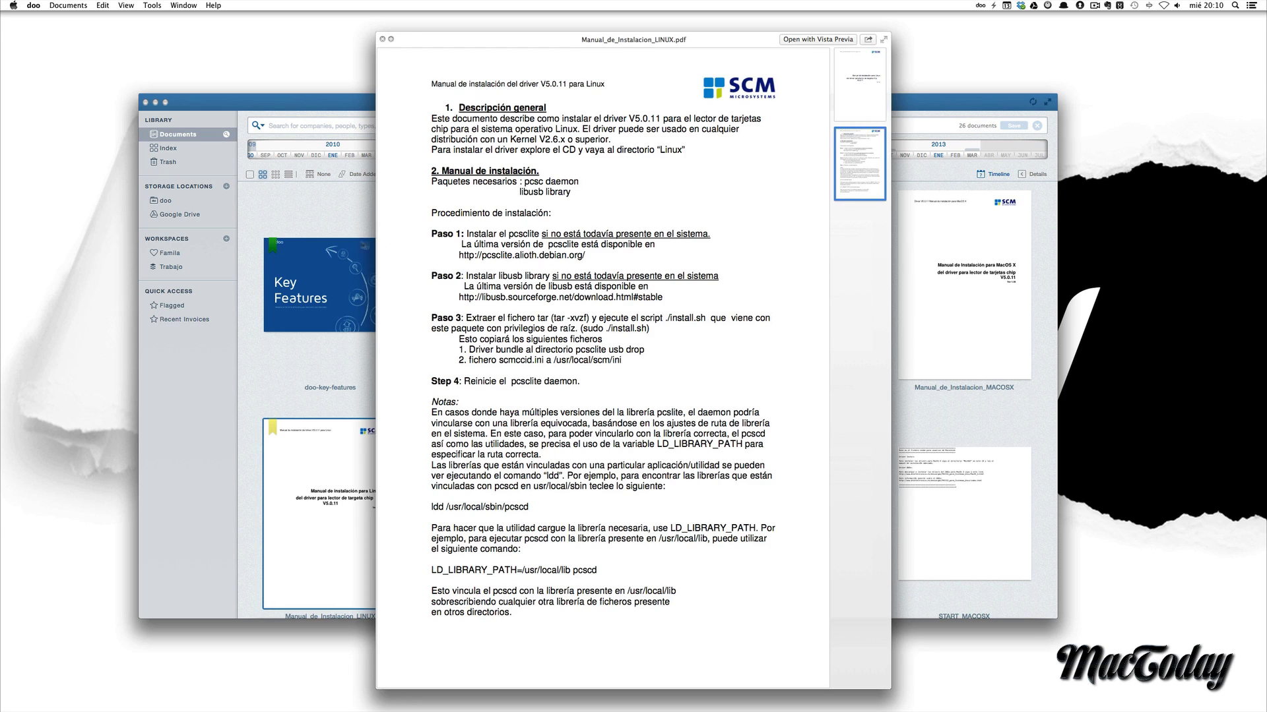
click(381, 40)
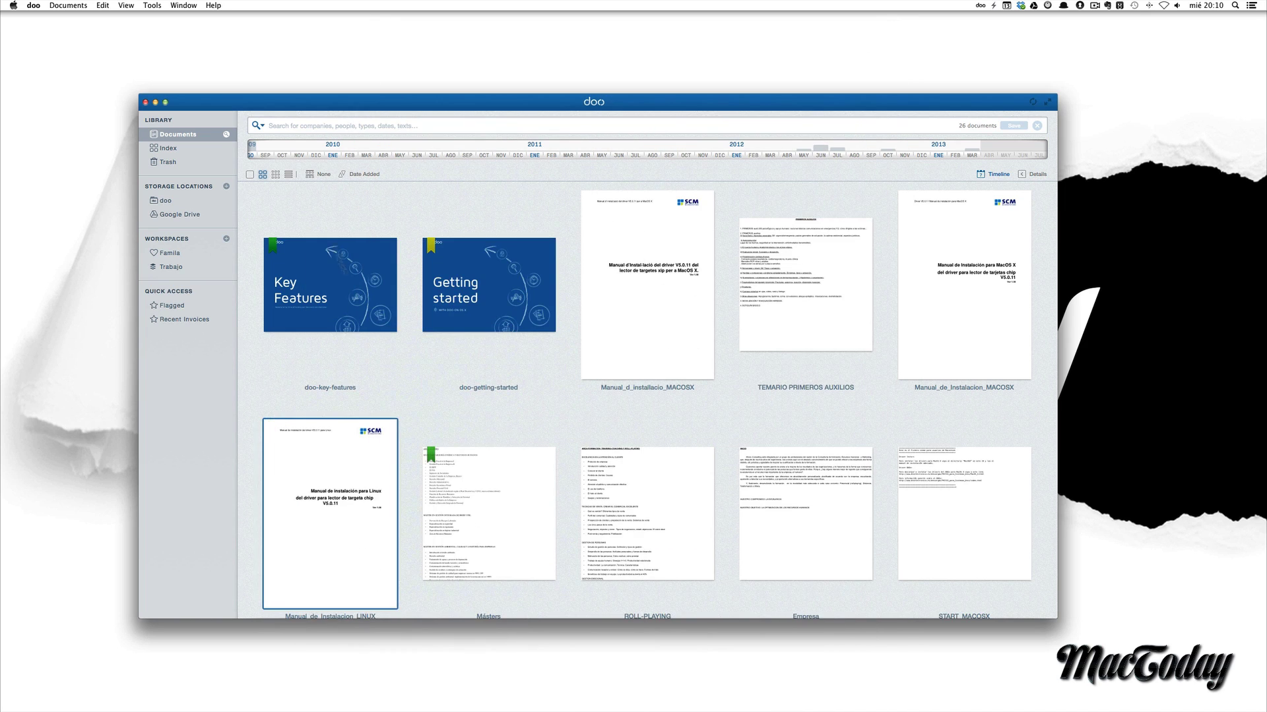
- Search the full text of all documents for "libusb" and check the file details of Manual_d_installacio_LINUX
click(342, 126)
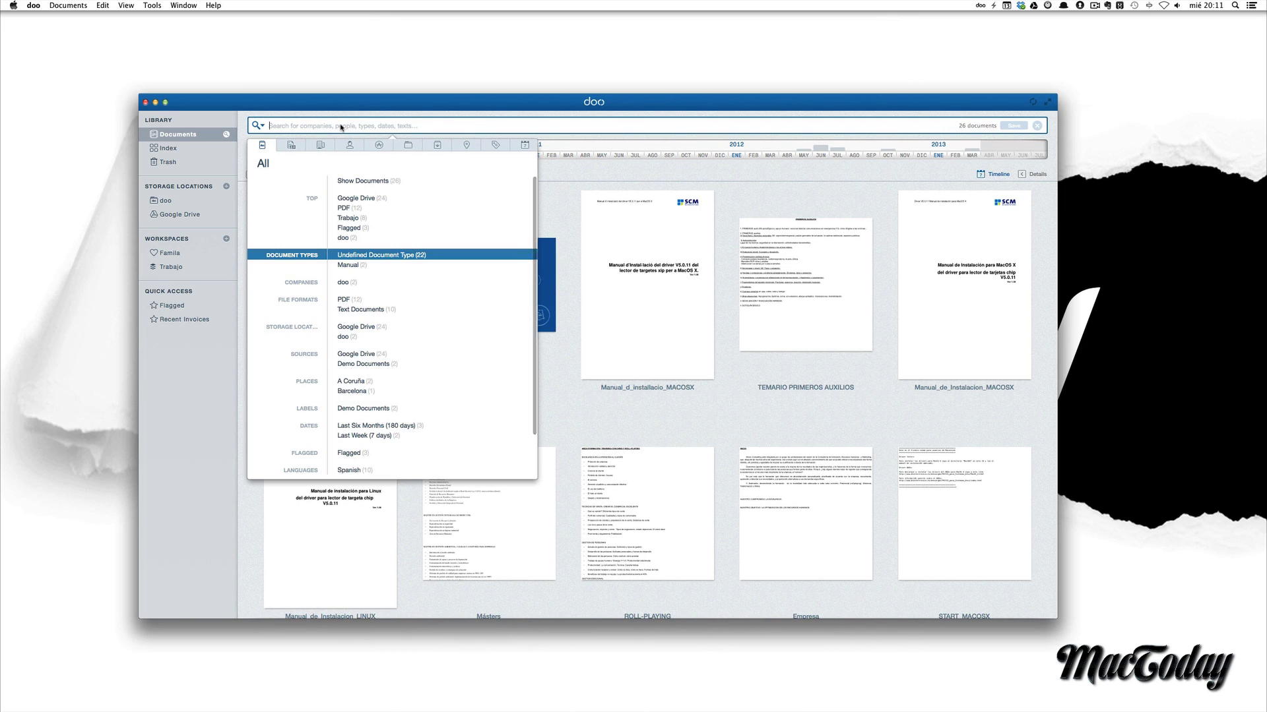
text(libusb)
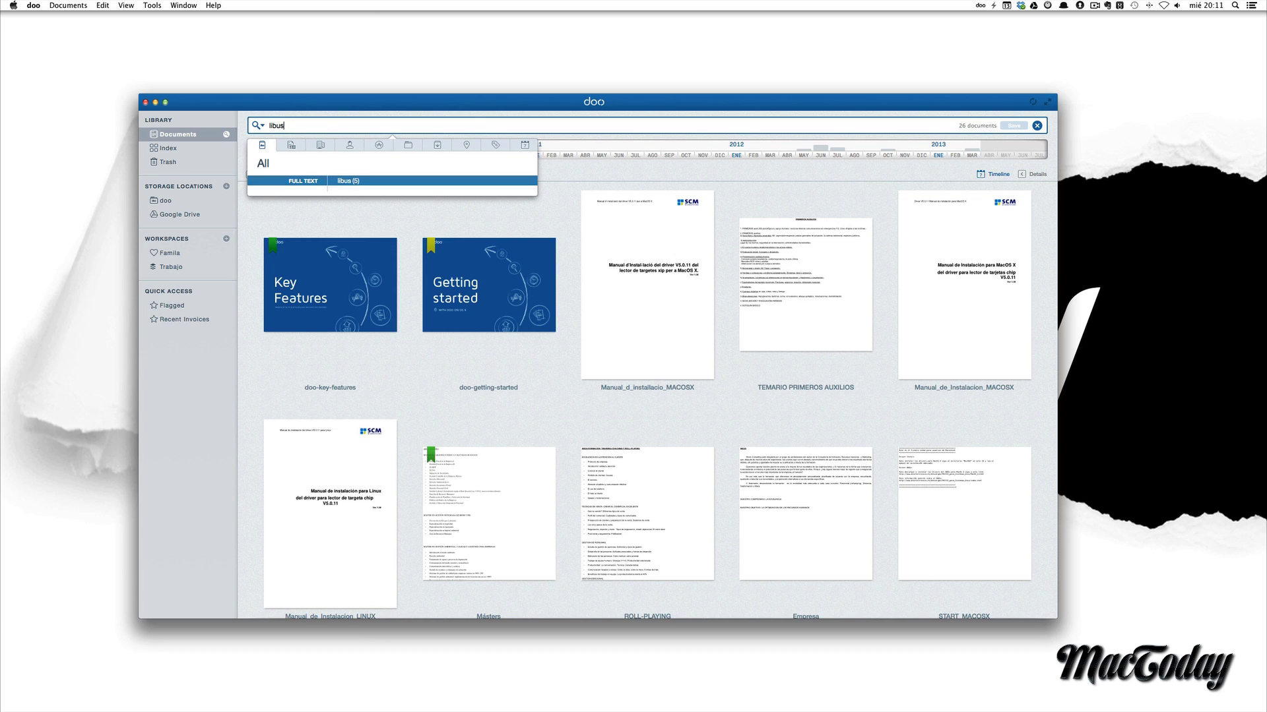
click(348, 182)
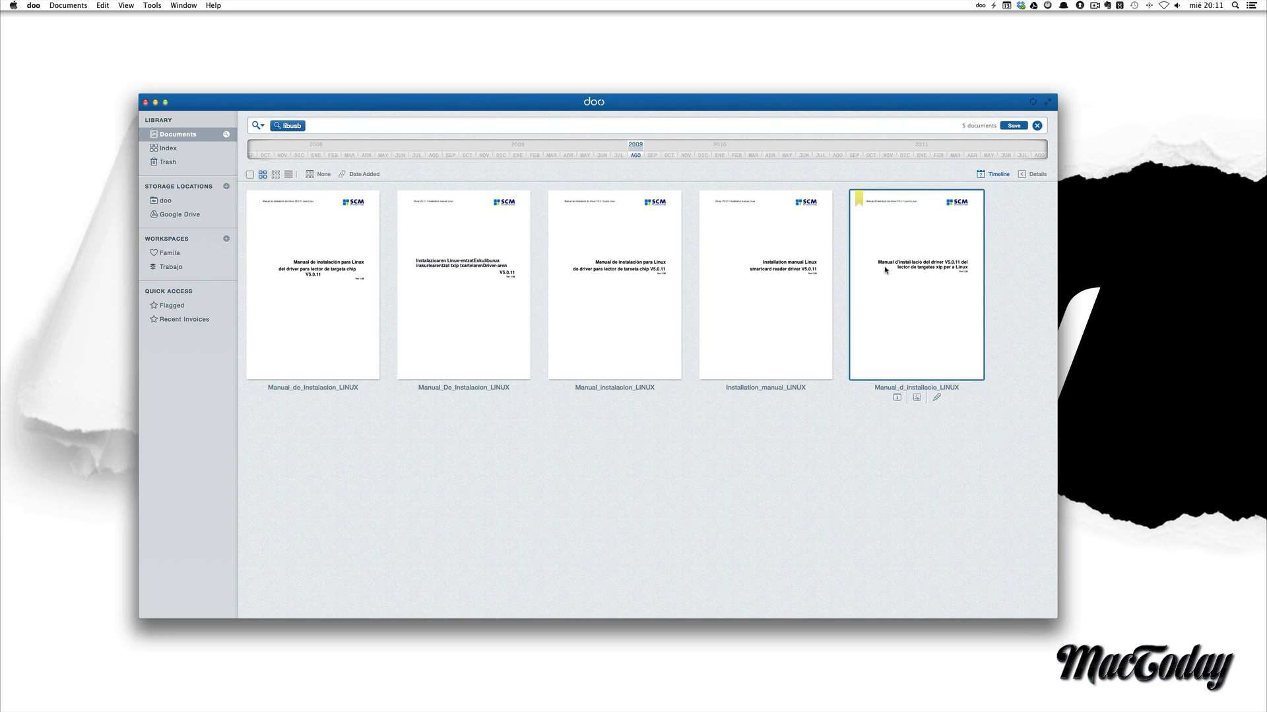
mouse_move(885, 269)
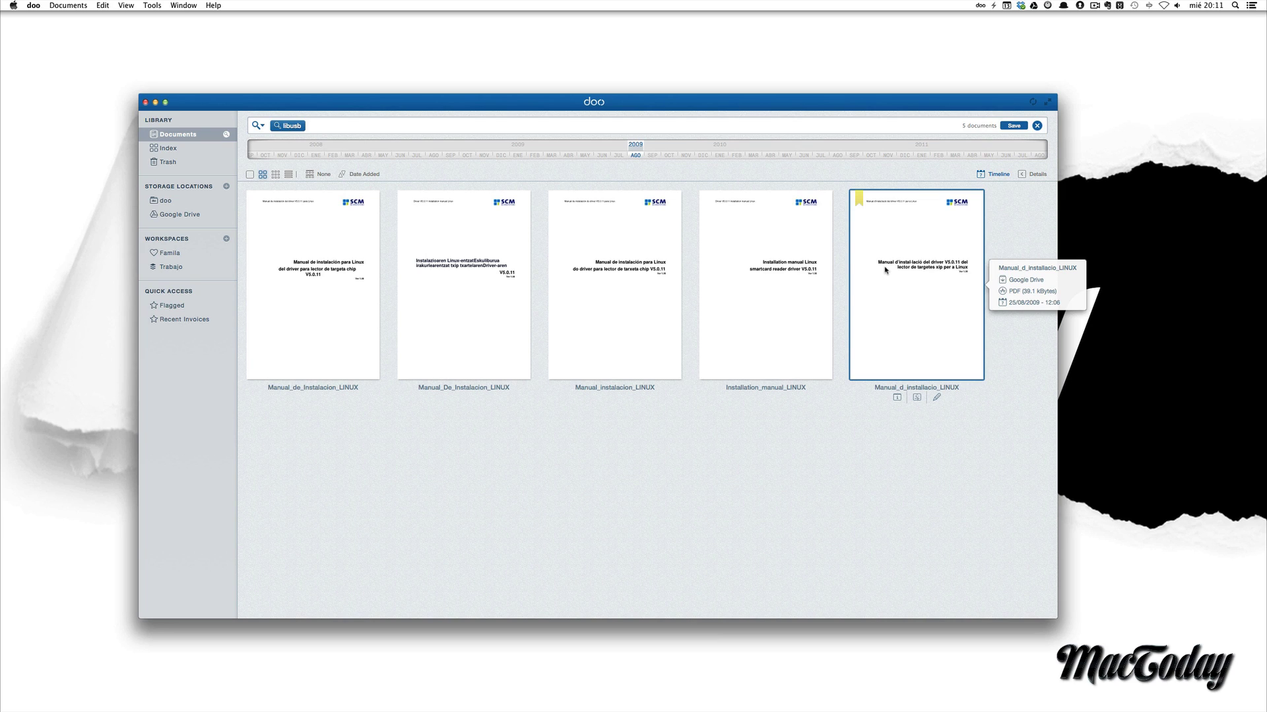
- Clear the "libusb" search and search the full text of all documents for "rebatir"
click(330, 128)
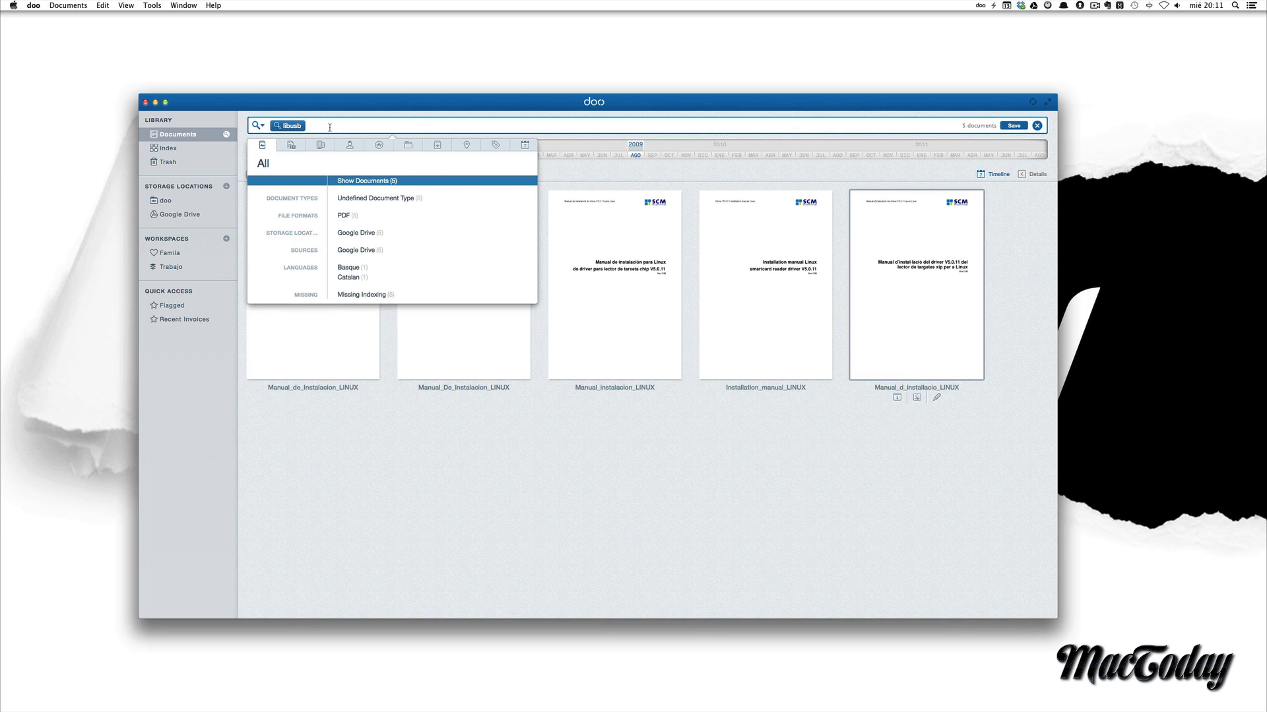
key(BackSpace)
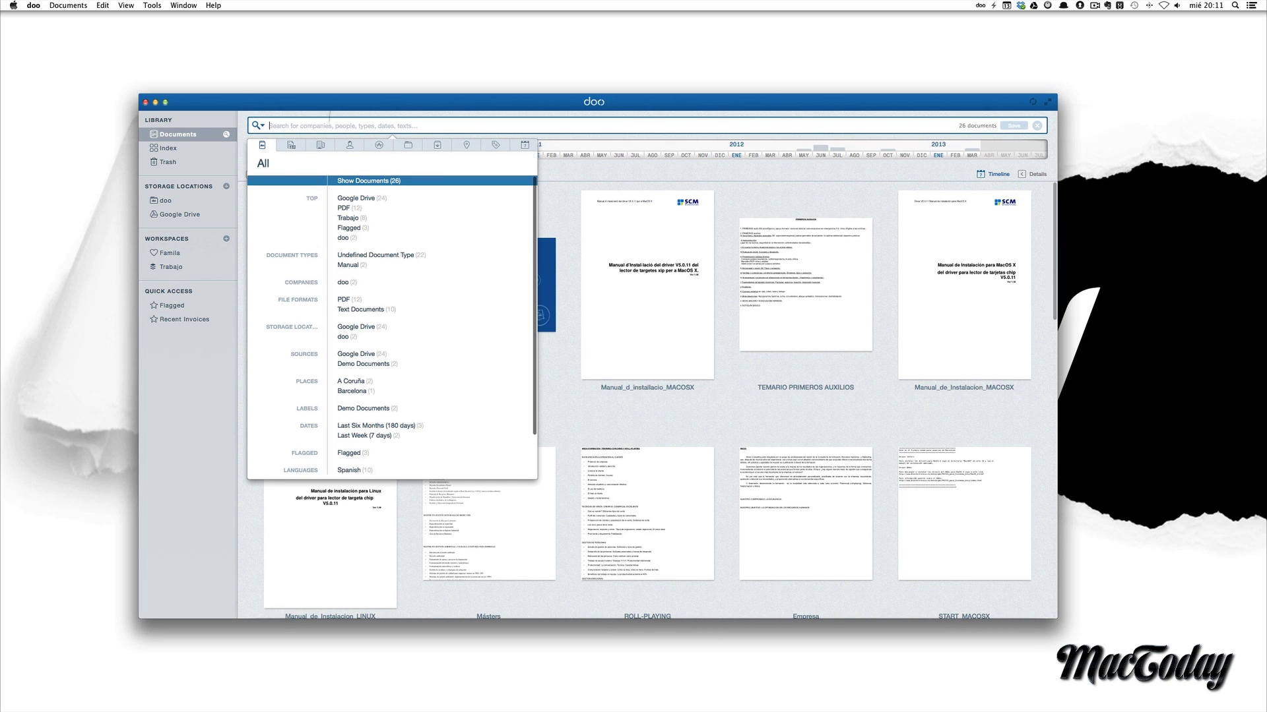
click(590, 455)
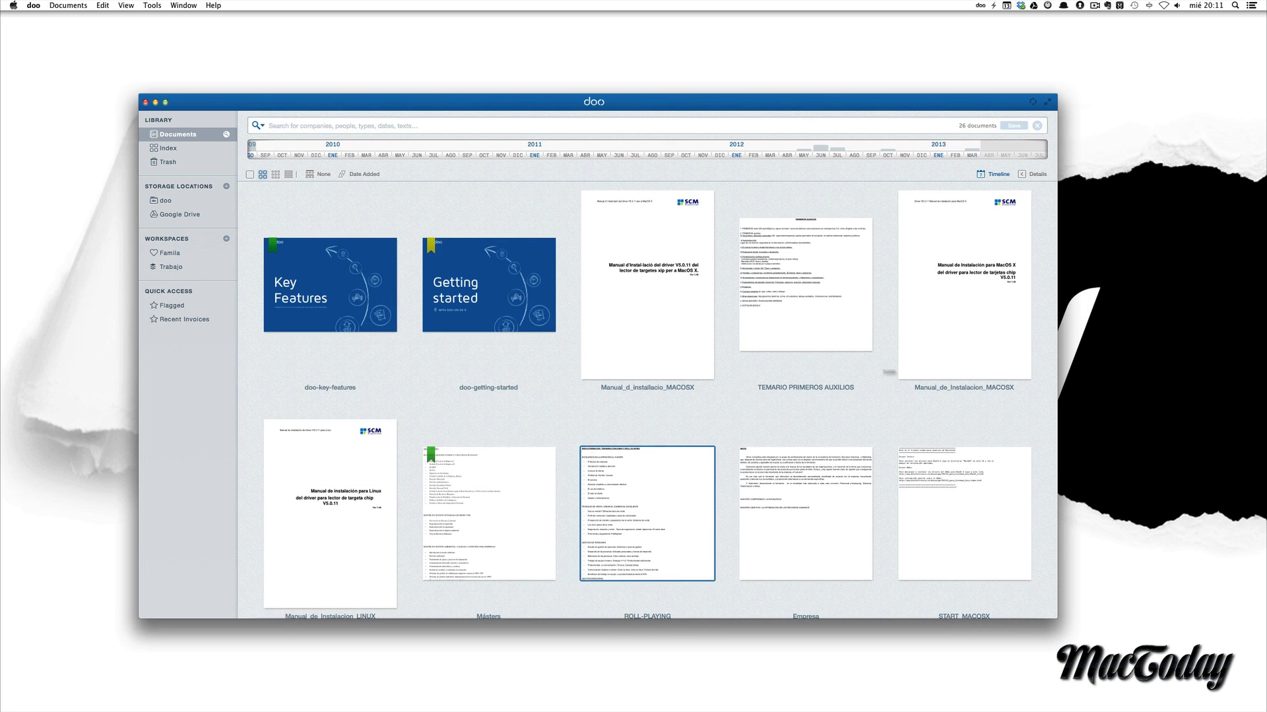
mouse_move(801, 295)
click(303, 127)
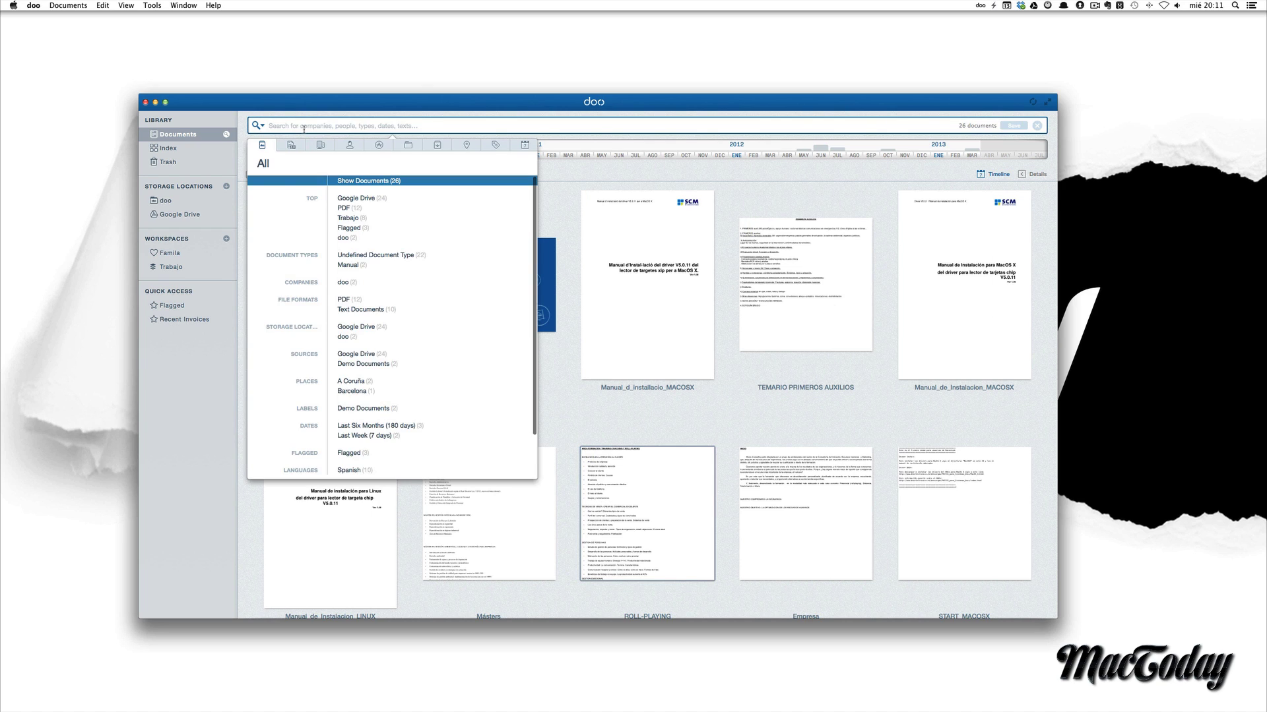
text(rebatir)
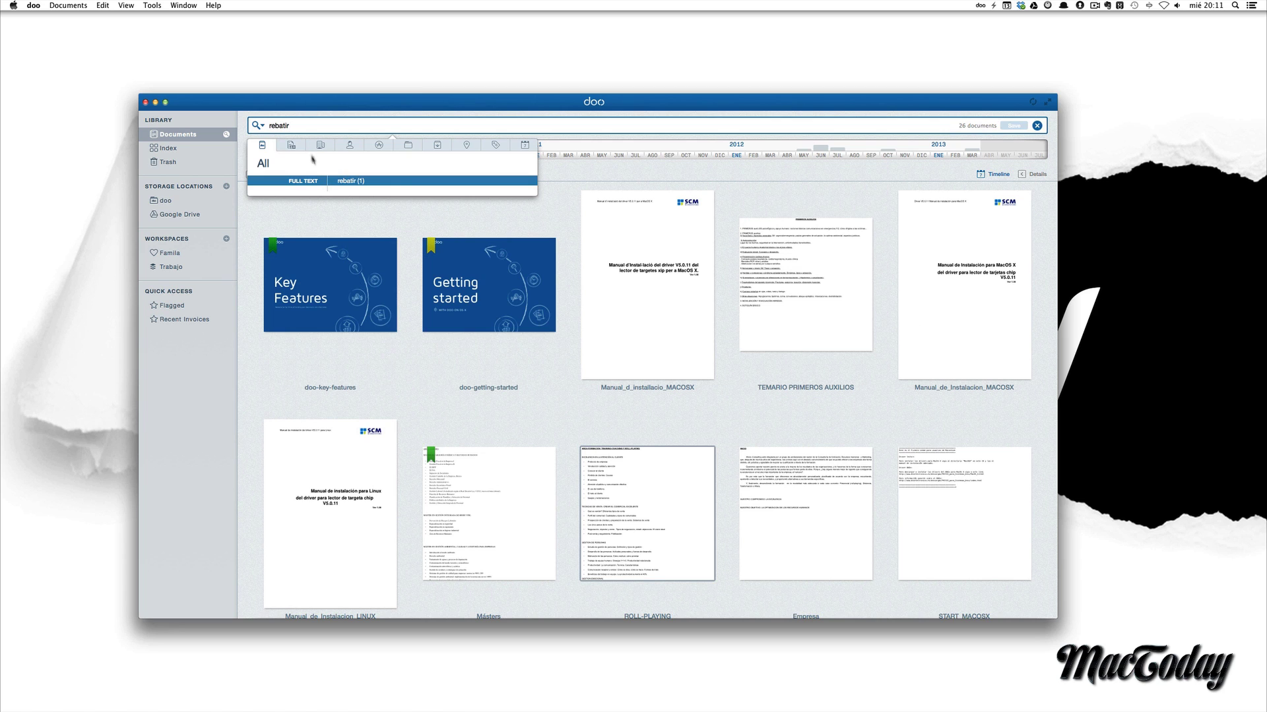
click(353, 182)
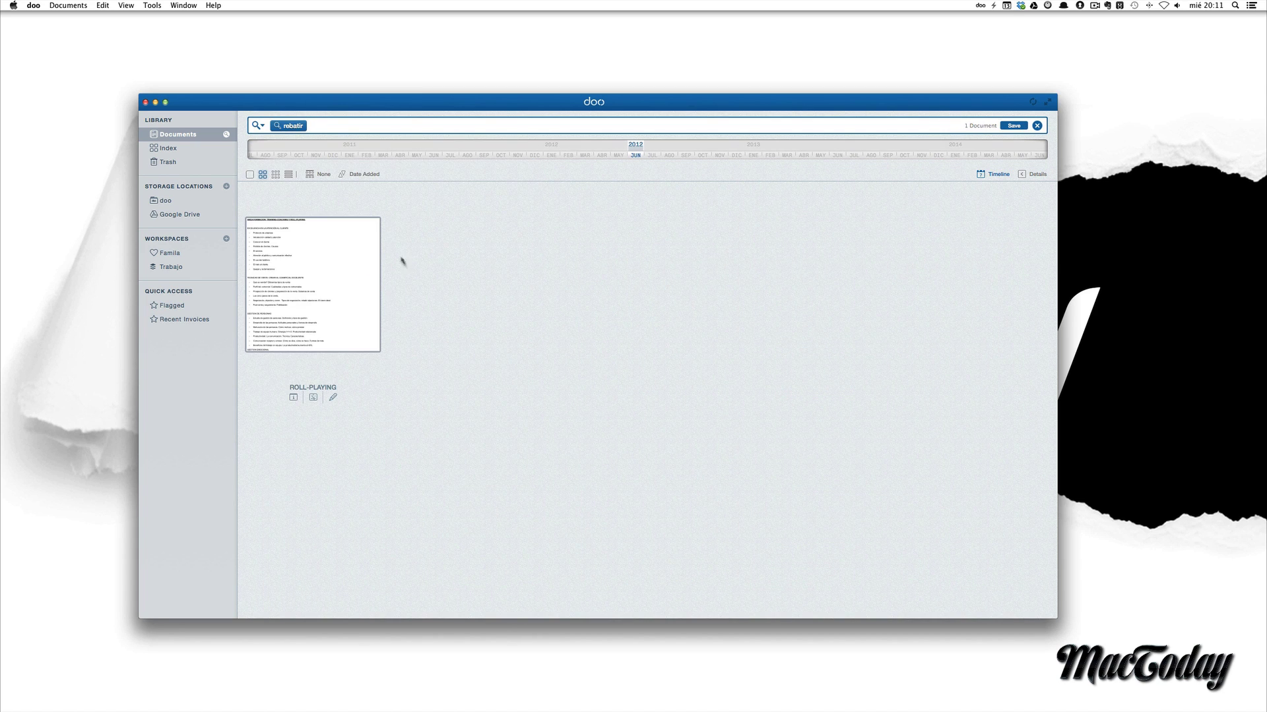
- Preview the ROLL-PLAYING document to check the passage mentioning "rebatir", close the preview and deselect the document
double_click(362, 280)
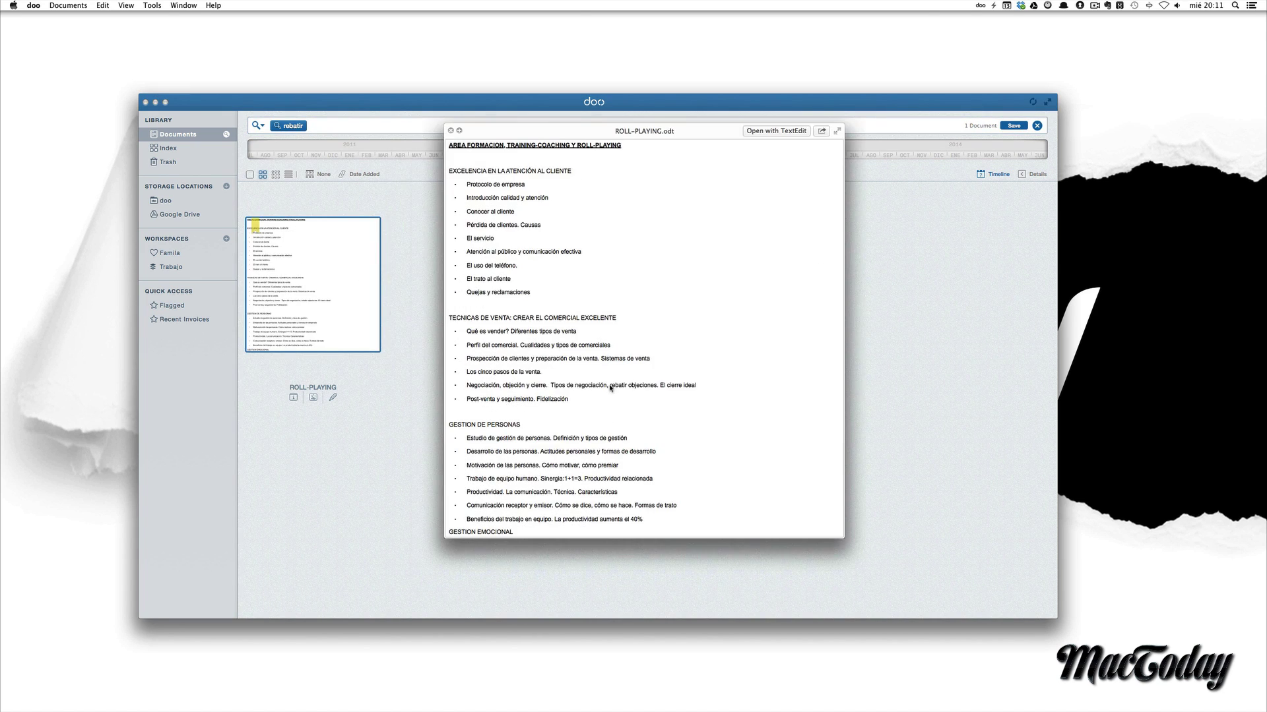
key(Escape)
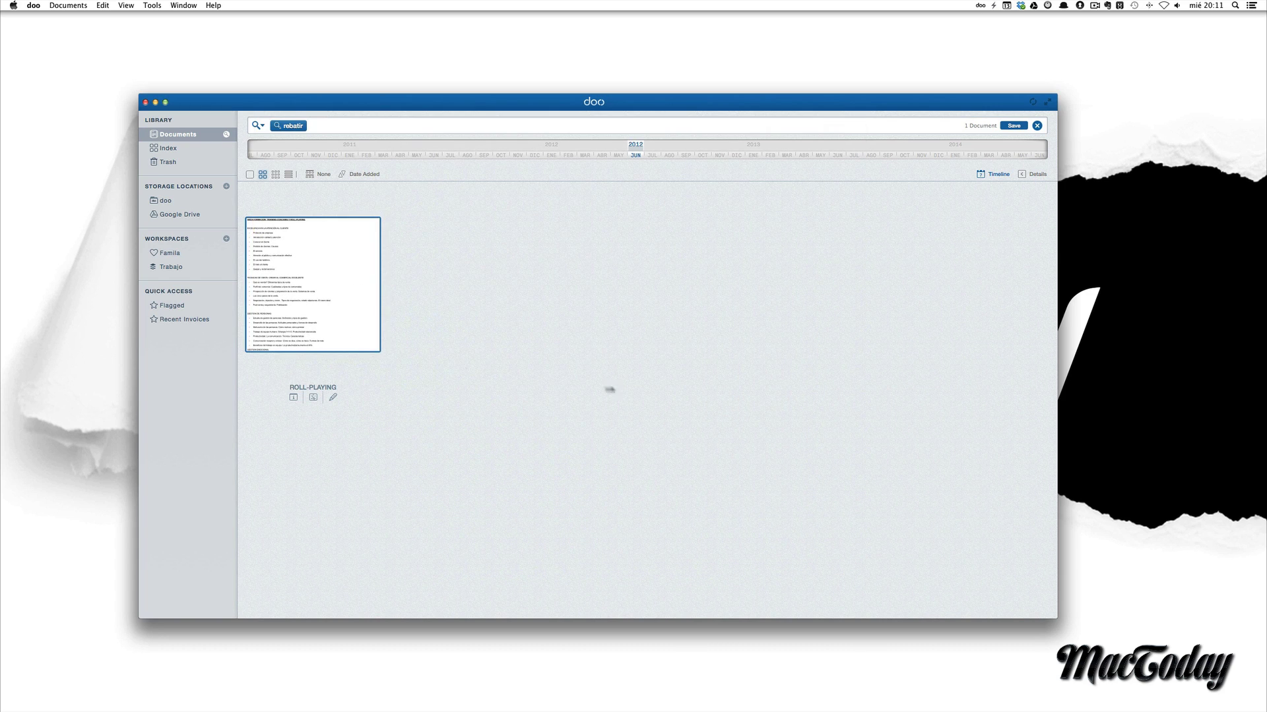
click(514, 328)
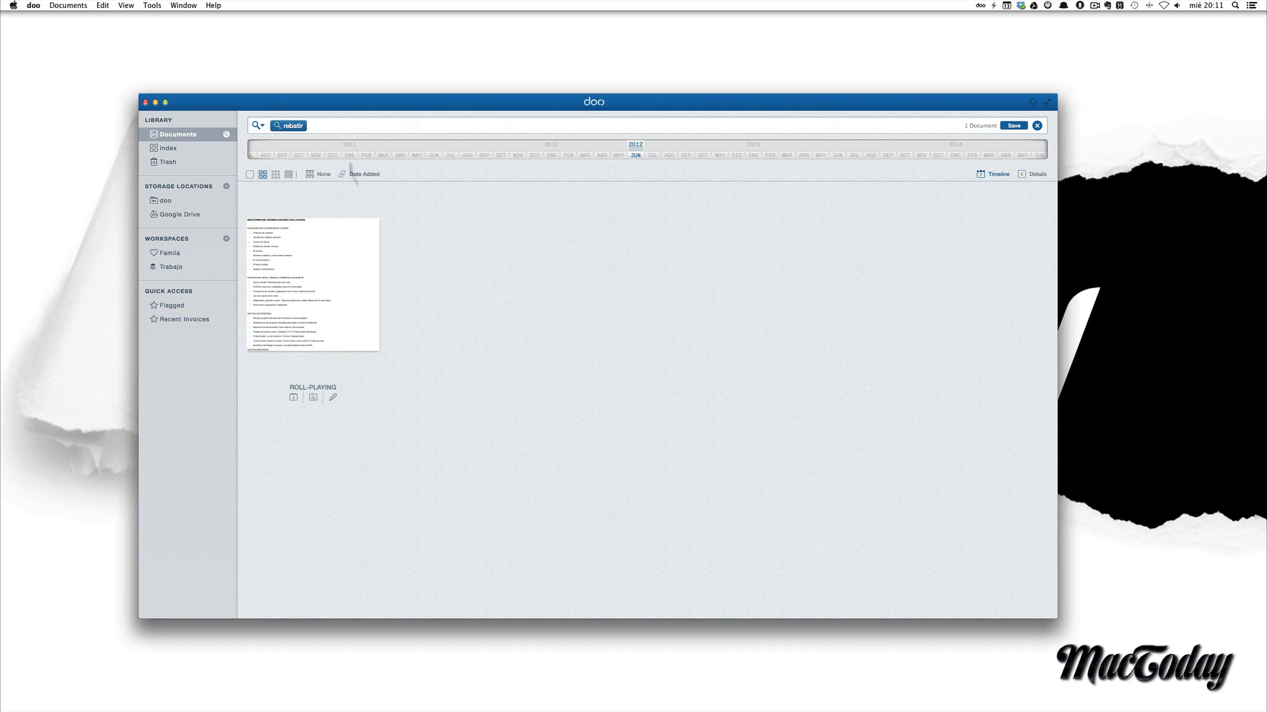
- Clear the "rebatir" search to list all documents again and quit doo
click(781, 124)
key(BackSpace)
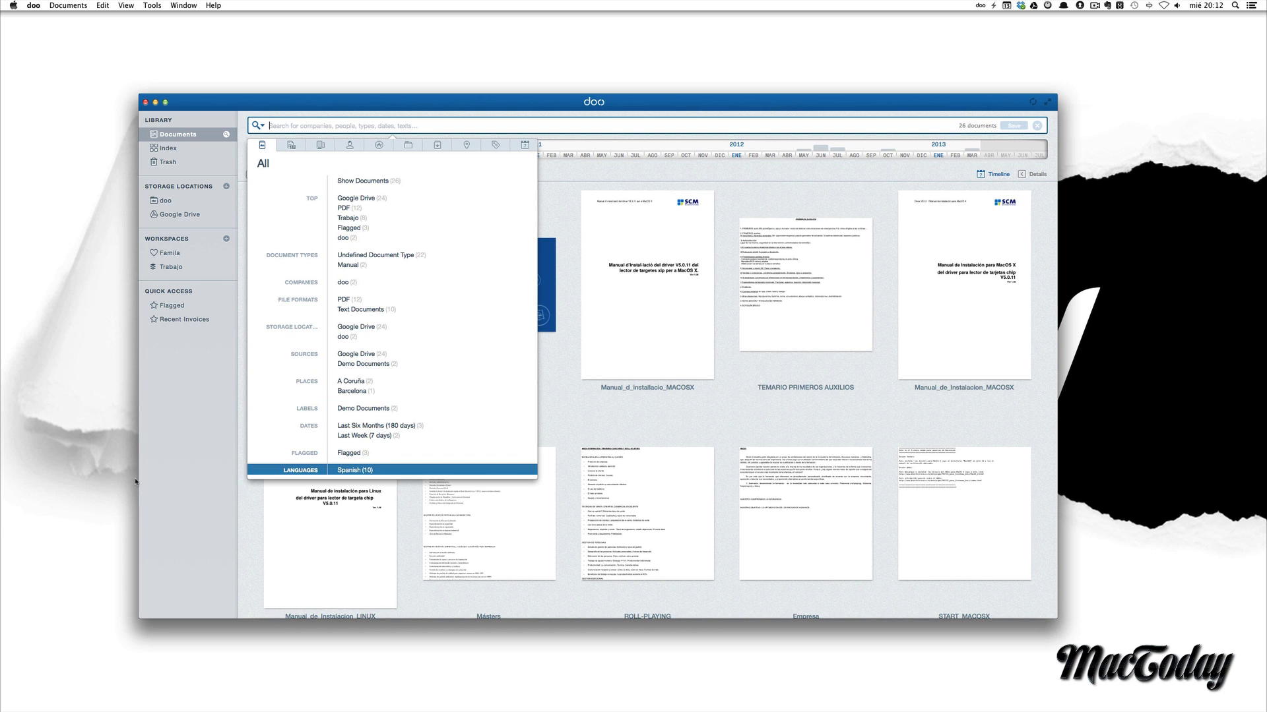
click(157, 475)
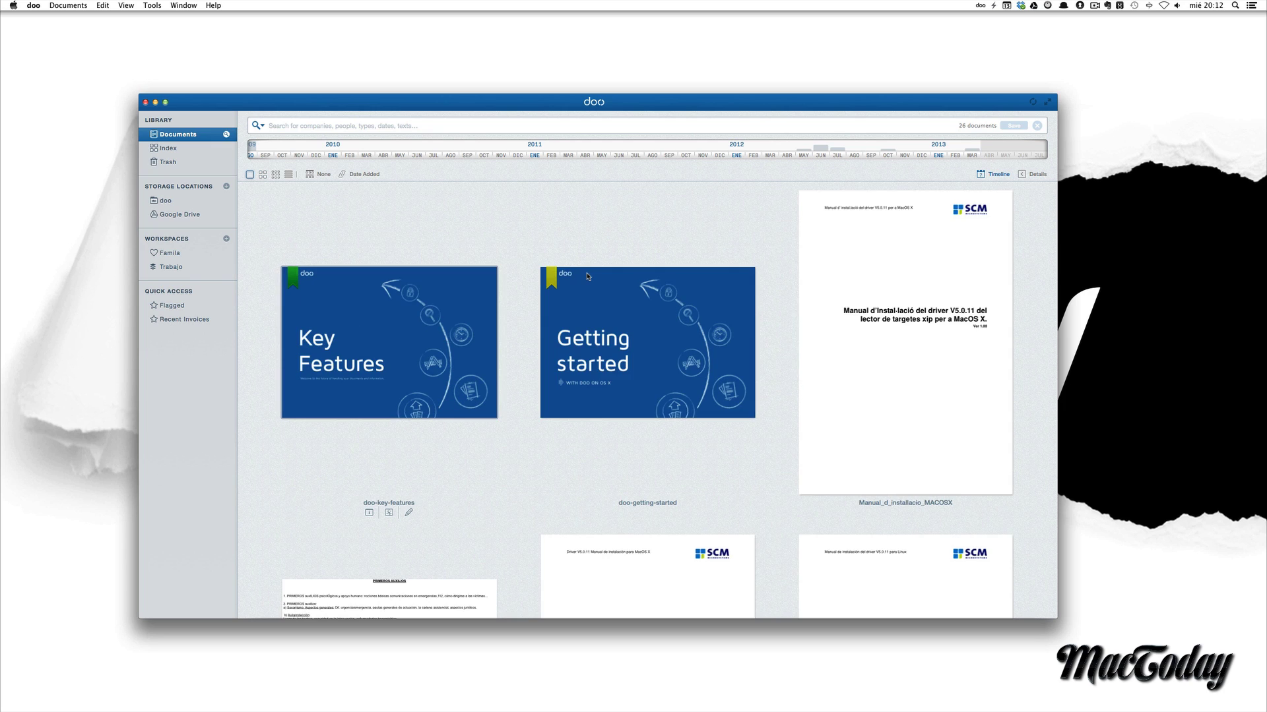
mouse_move(588, 276)
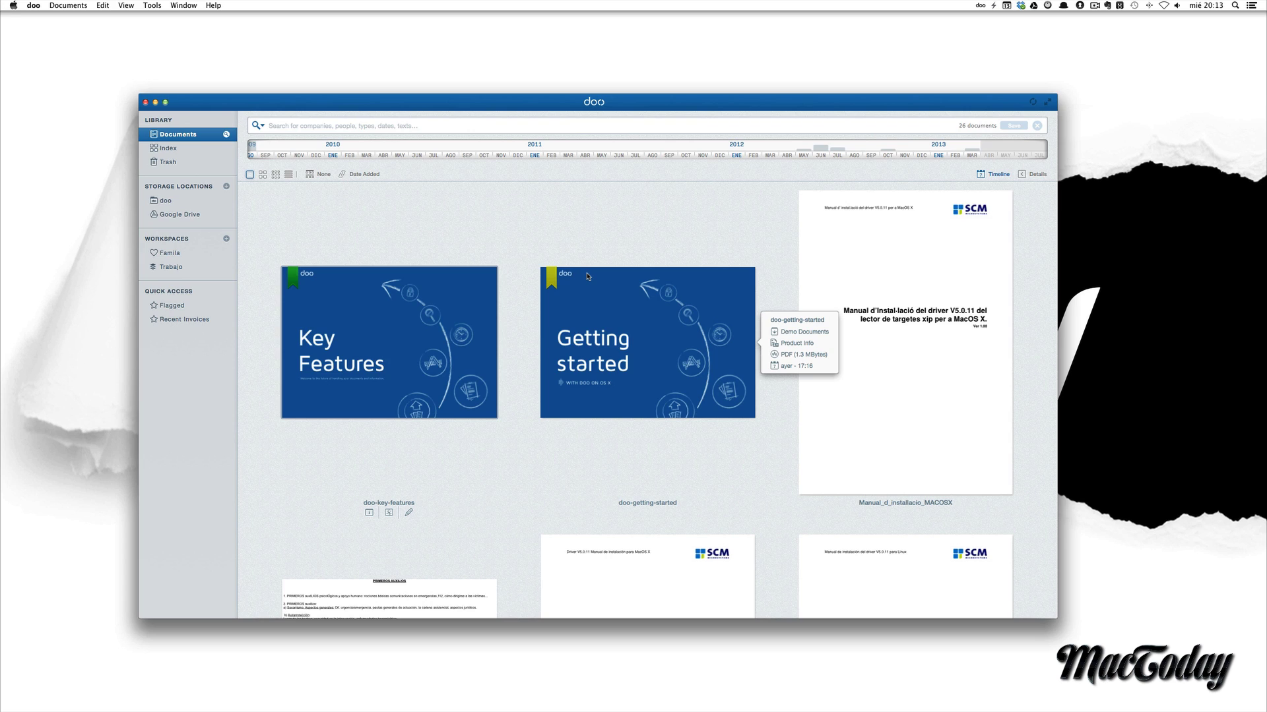
key(super+q)
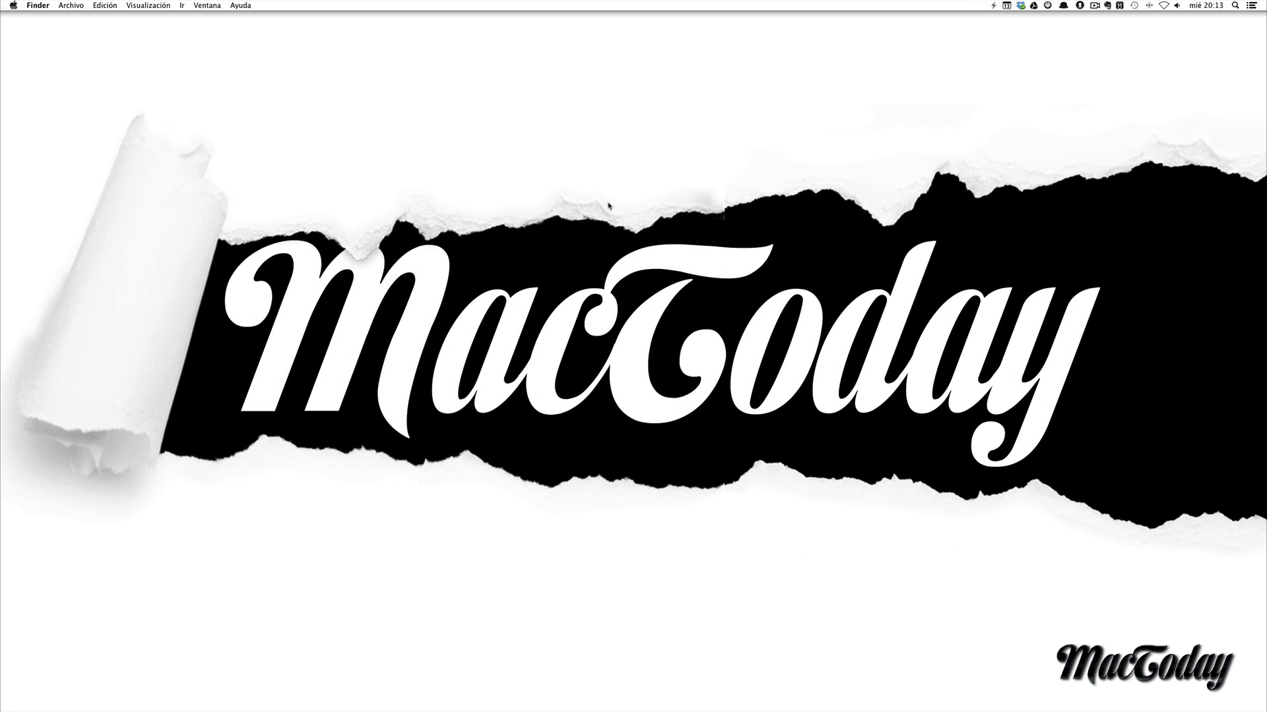